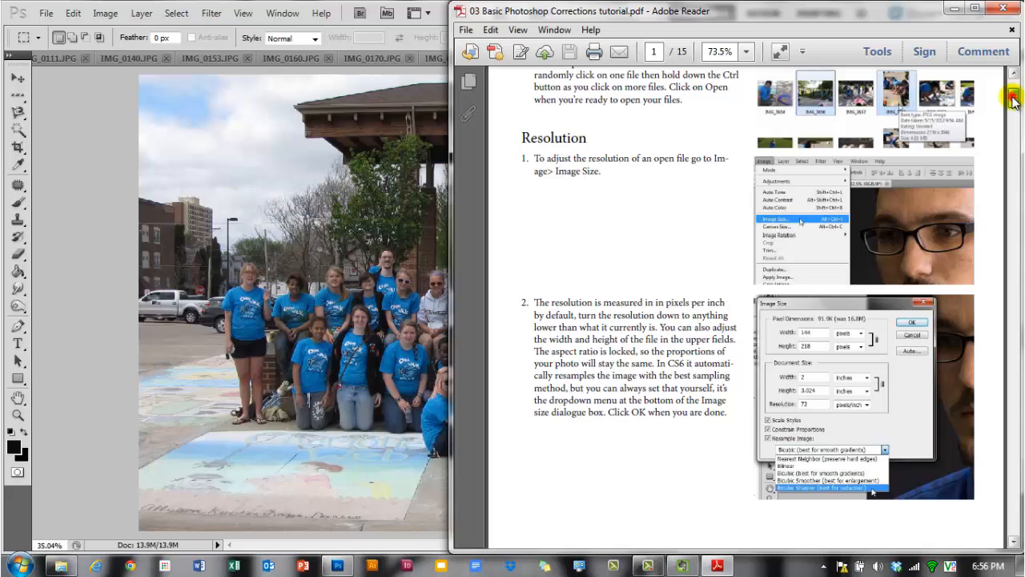
# - Scroll through the tutorial PDF to read its file-opening and Resolution instructions
pyautogui.moveTo(1013, 98); pyautogui.dragTo(985, 92)
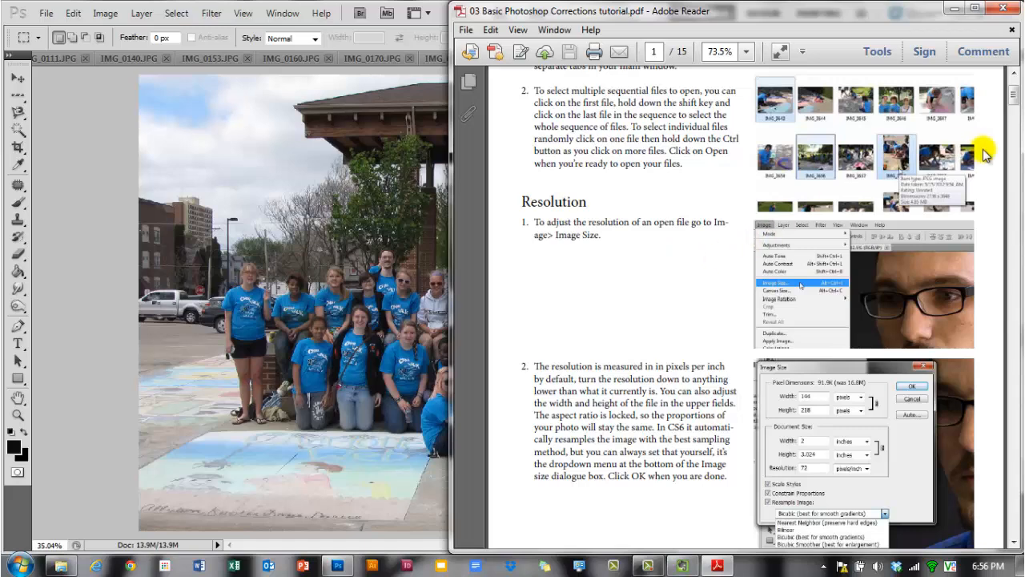
pyautogui.scroll(3, 978, 145)
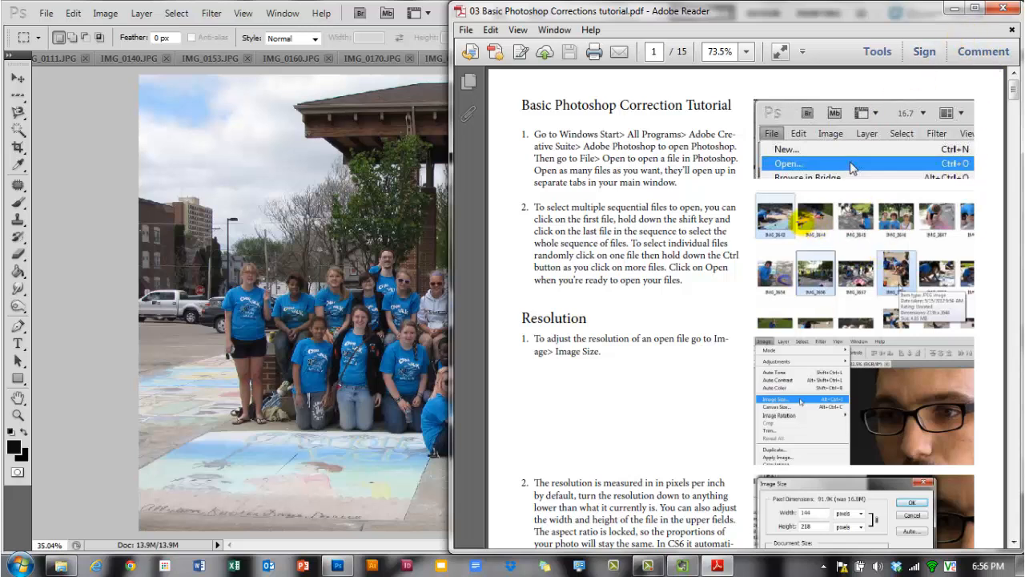
pyautogui.scroll(-2, 805, 216)
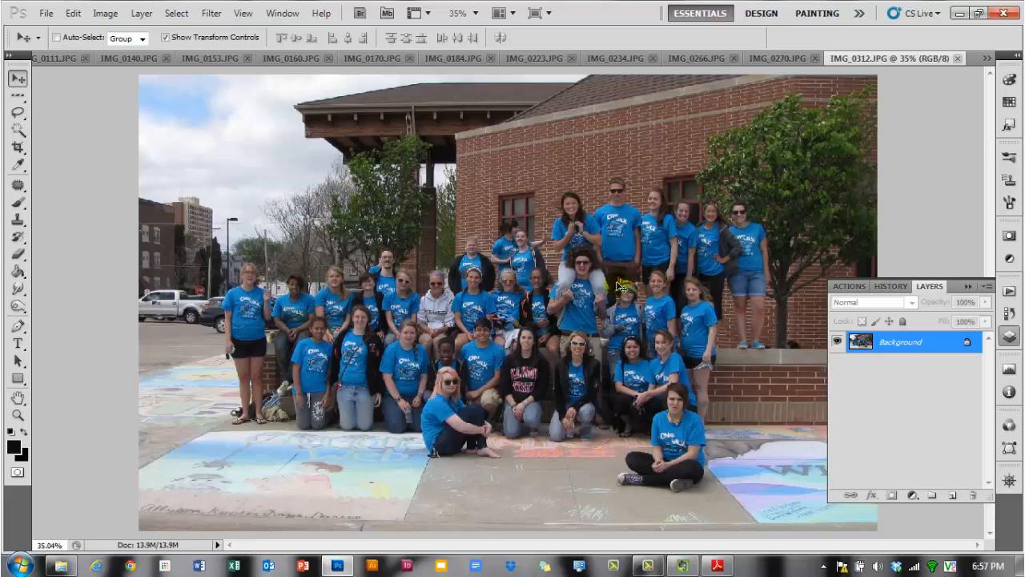
# - Zoom in on the group photo to inspect its detail, then zoom back out to the whole image
pyautogui.scroll(5, 580, 284)
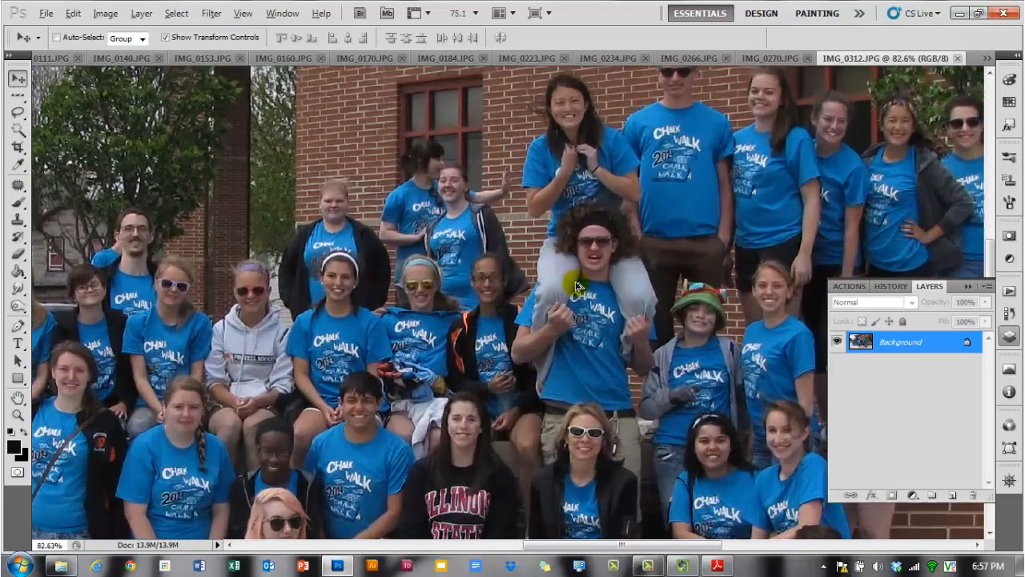
pyautogui.scroll(4, 576, 288)
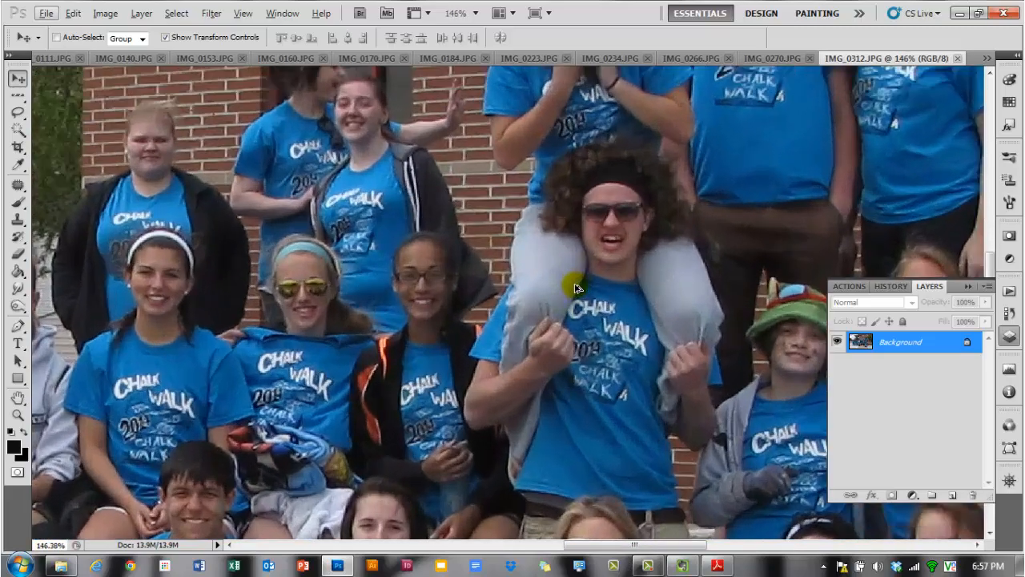
pyautogui.scroll(2, 634, 240)
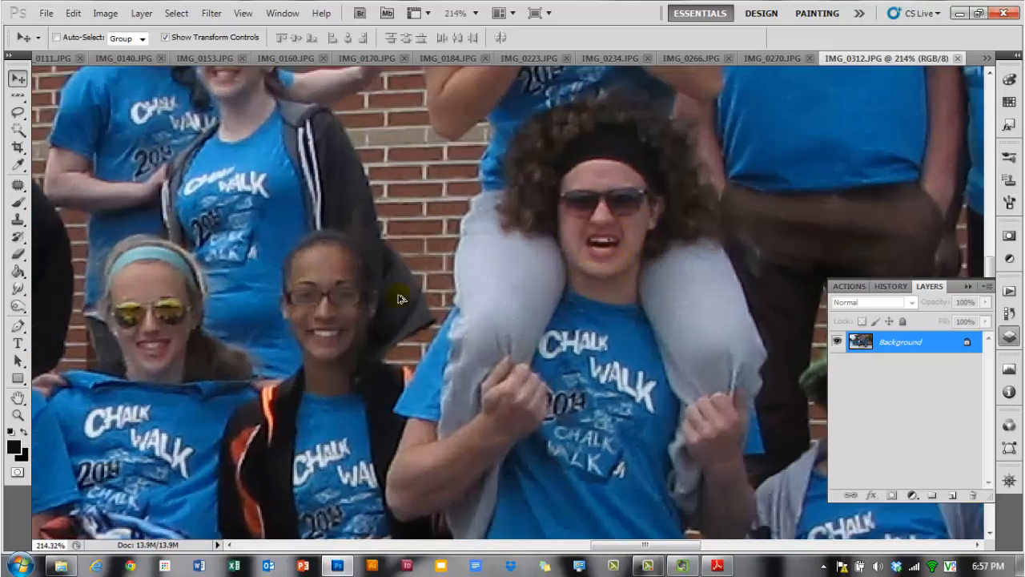
pyautogui.scroll(2, 378, 303)
pyautogui.scroll(1, 494, 304)
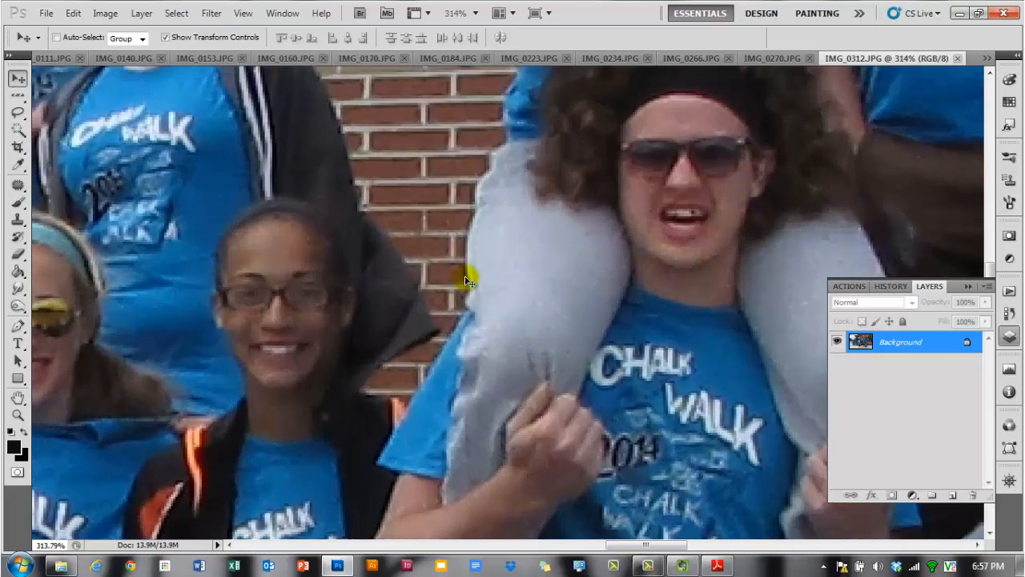
pyautogui.scroll(-3, 501, 302)
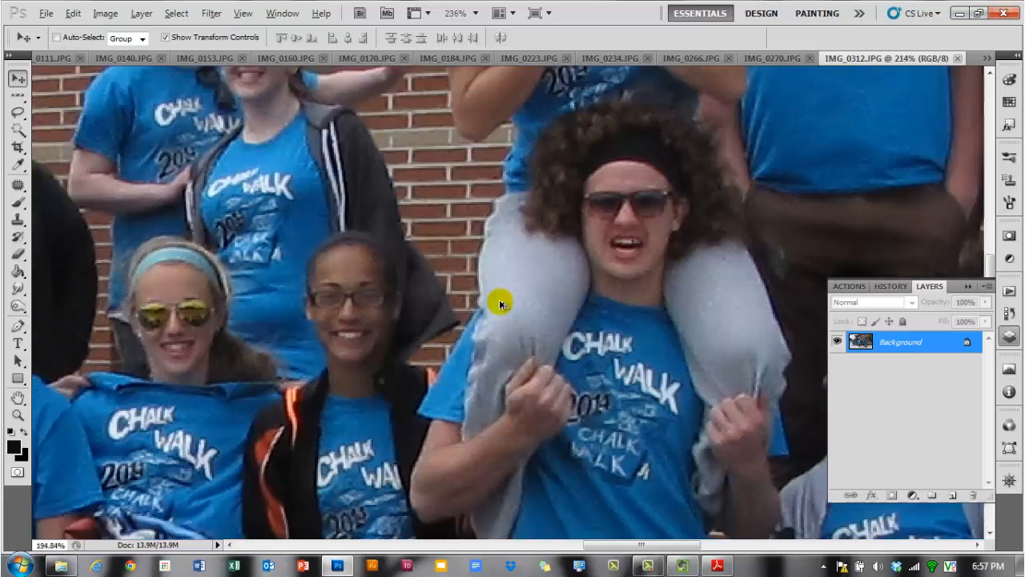
pyautogui.scroll(-4, 500, 304)
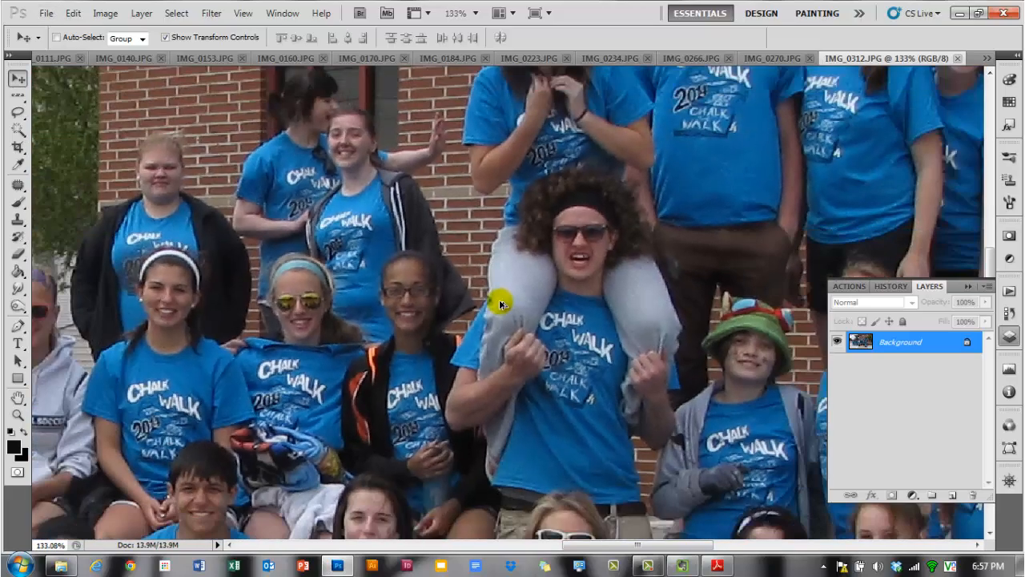
pyautogui.scroll(-4, 499, 303)
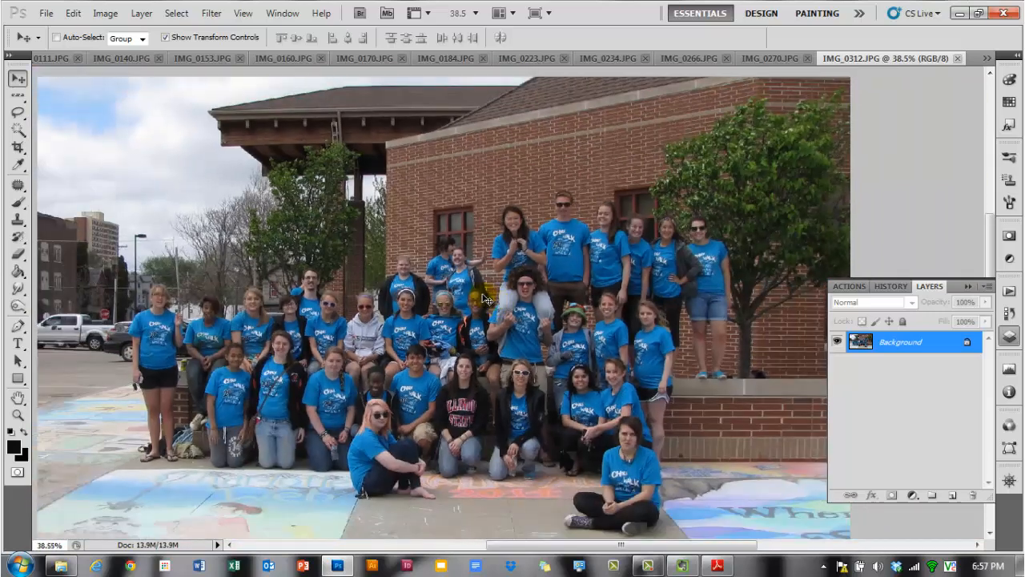
# - Resample the image in Image Size to a resolution of 72 pixels/inch
pyautogui.click(103, 15)
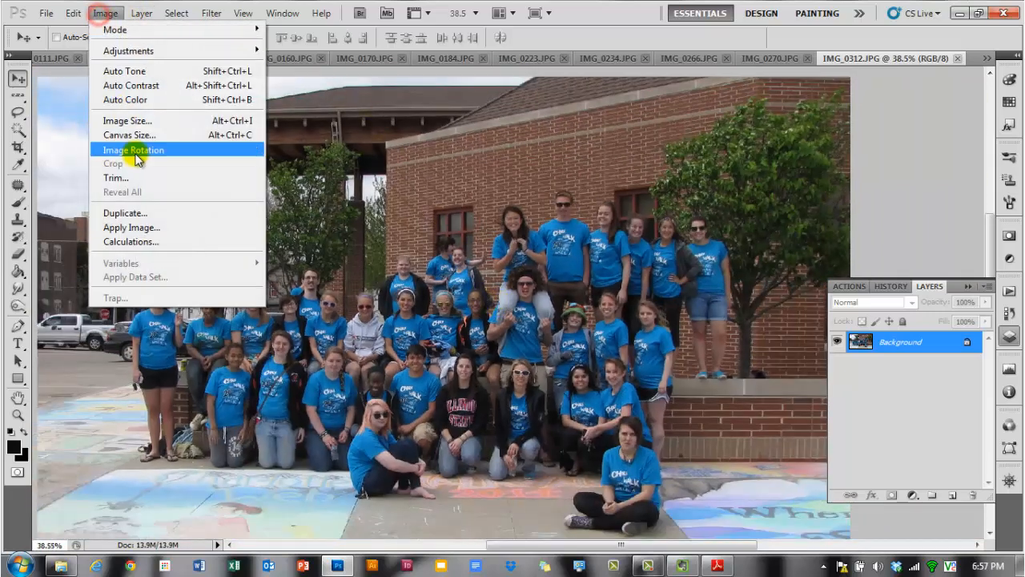
pyautogui.click(151, 121)
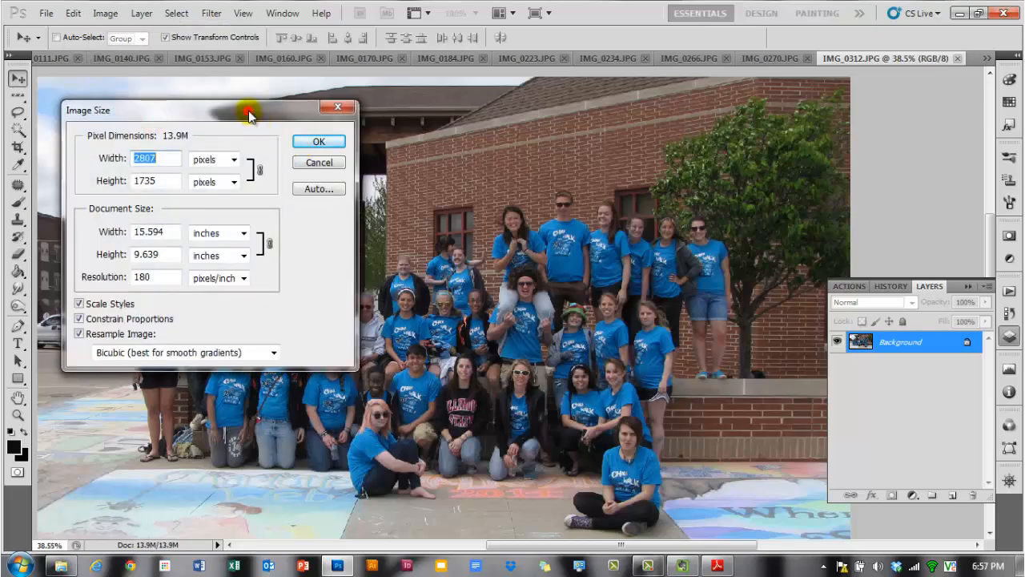
pyautogui.moveTo(247, 107); pyautogui.dragTo(324, 99)
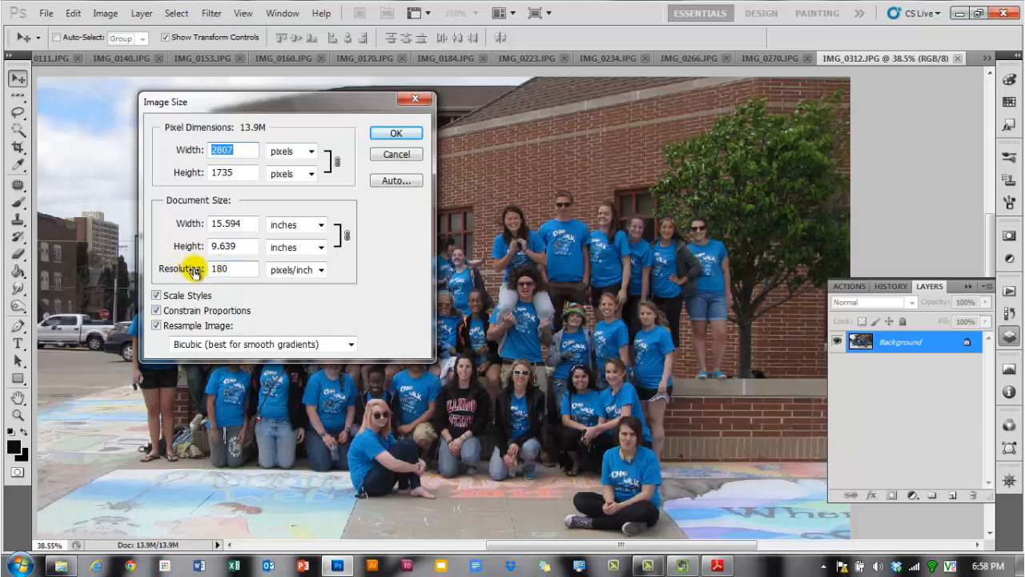
pyautogui.moveTo(197, 269); pyautogui.dragTo(70, 271)
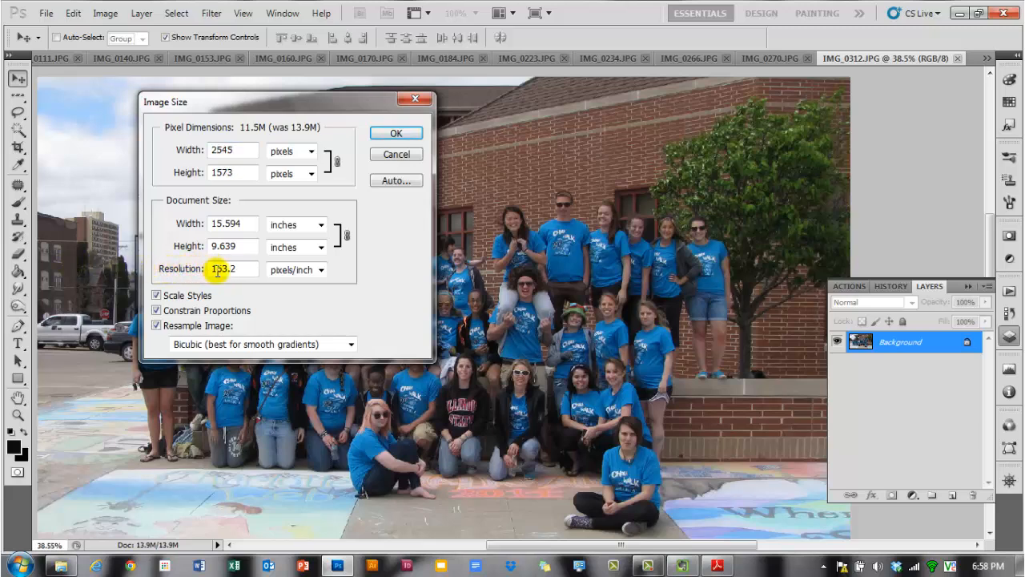
pyautogui.moveTo(229, 271)
pyautogui.mouseDown()
pyautogui.moveTo(137, 270)
pyautogui.moveTo(234, 268)
pyautogui.mouseUp()
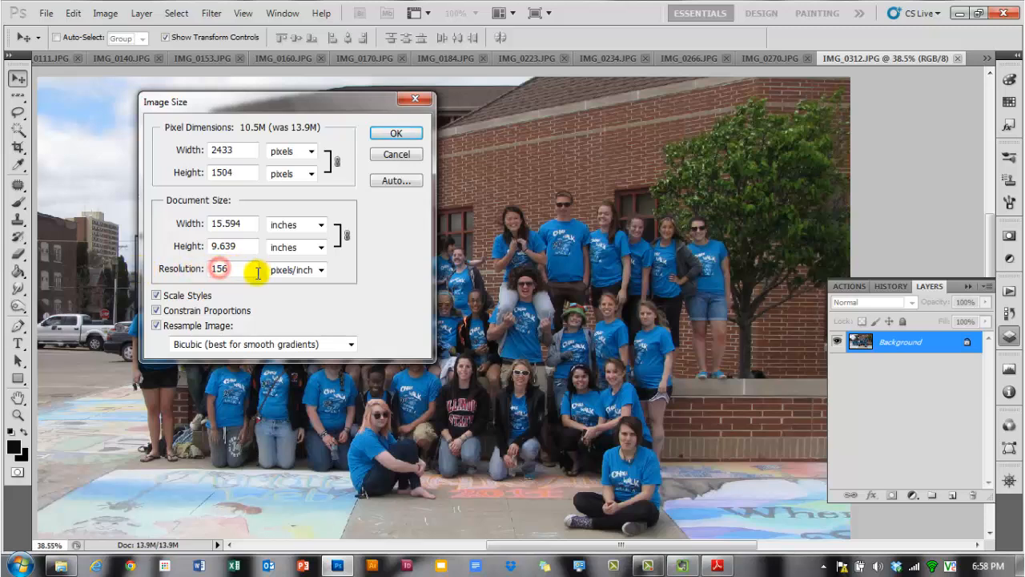
pyautogui.write('72')
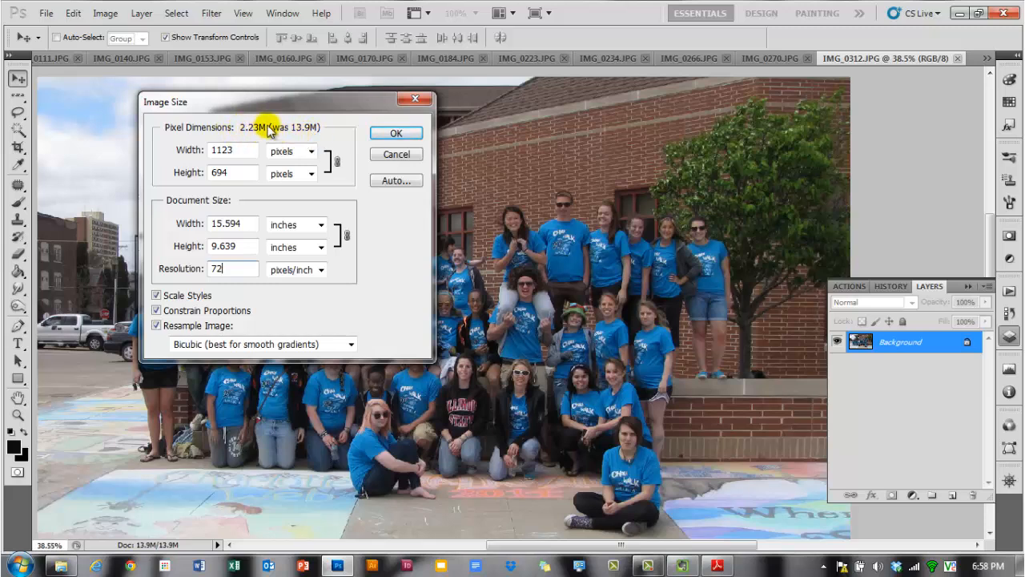
pyautogui.click(399, 133)
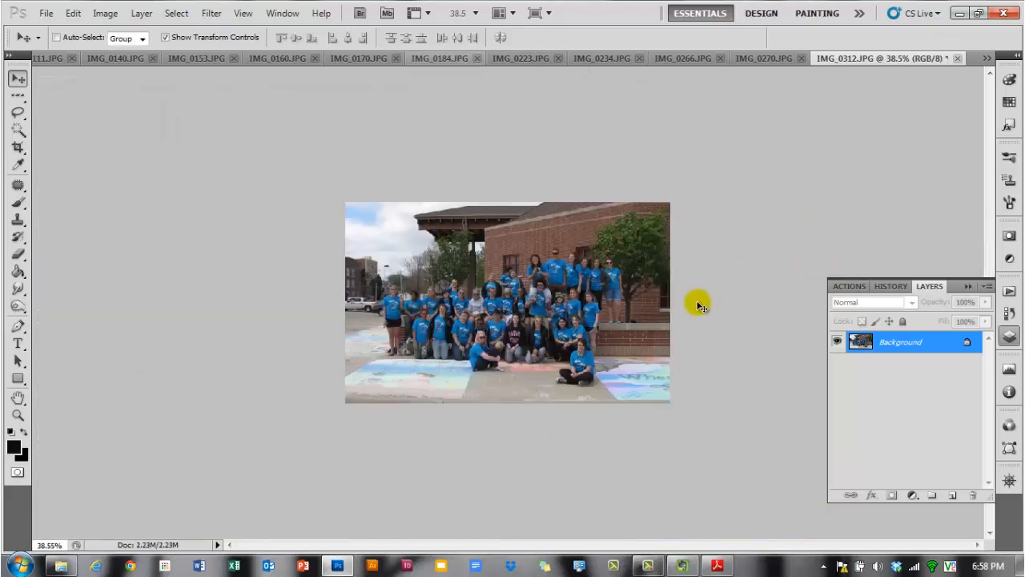
# - Zoom in and out on the resampled photo to examine its quality
pyautogui.scroll(9, 542, 299)
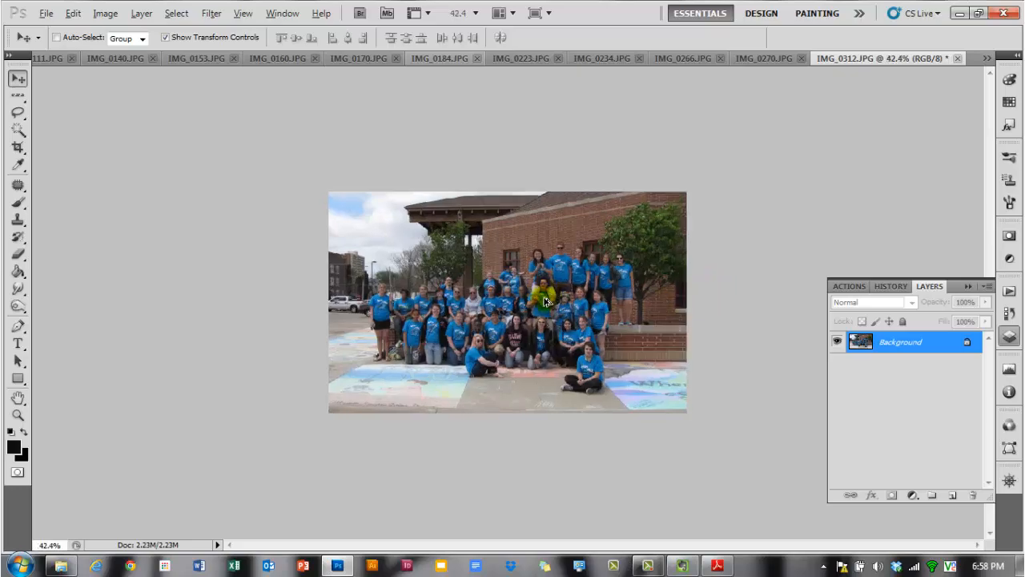
pyautogui.scroll(15, 600, 256)
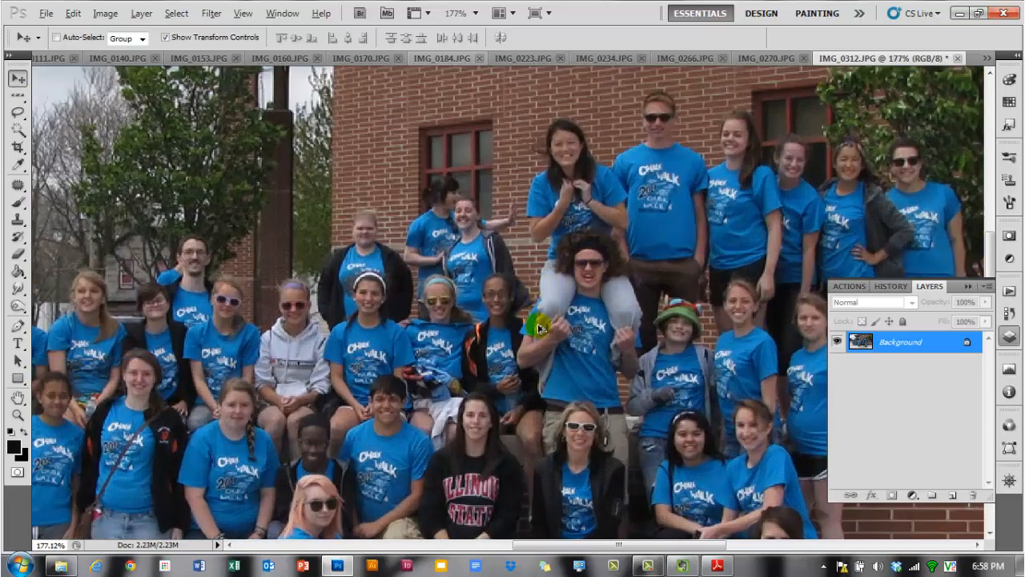
pyautogui.scroll(1, 551, 309)
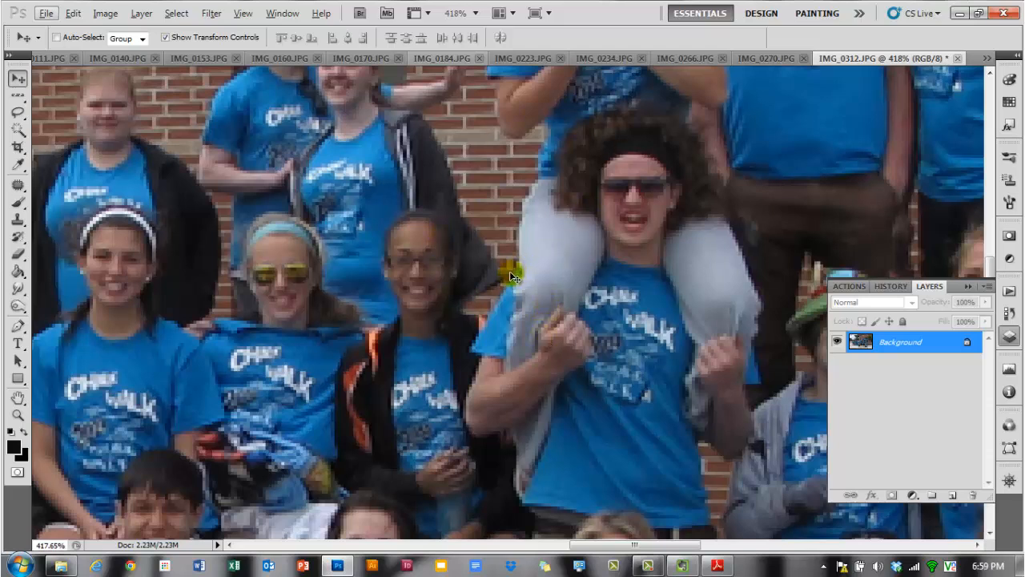
pyautogui.scroll(-9, 508, 276)
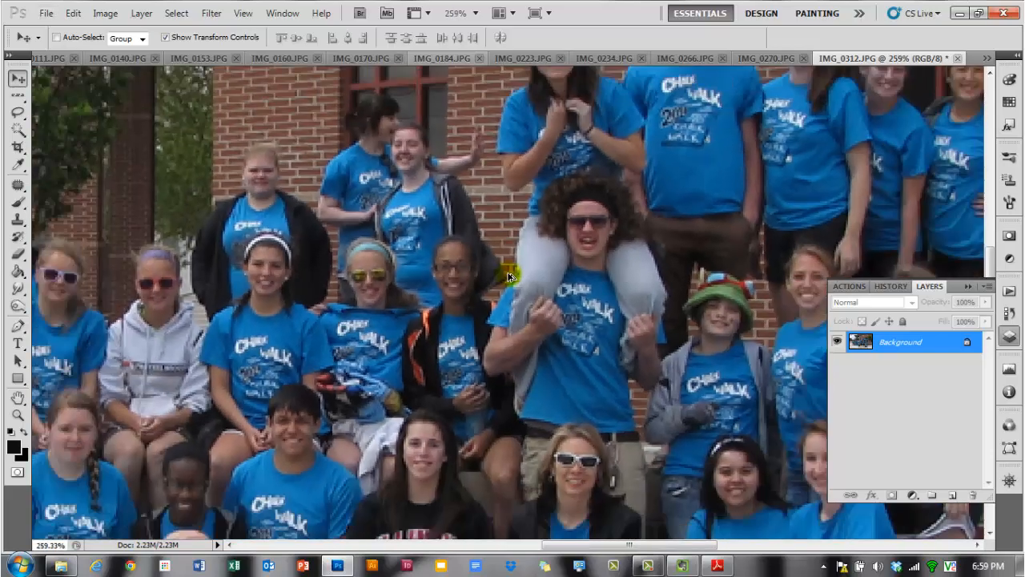
pyautogui.scroll(-7, 507, 276)
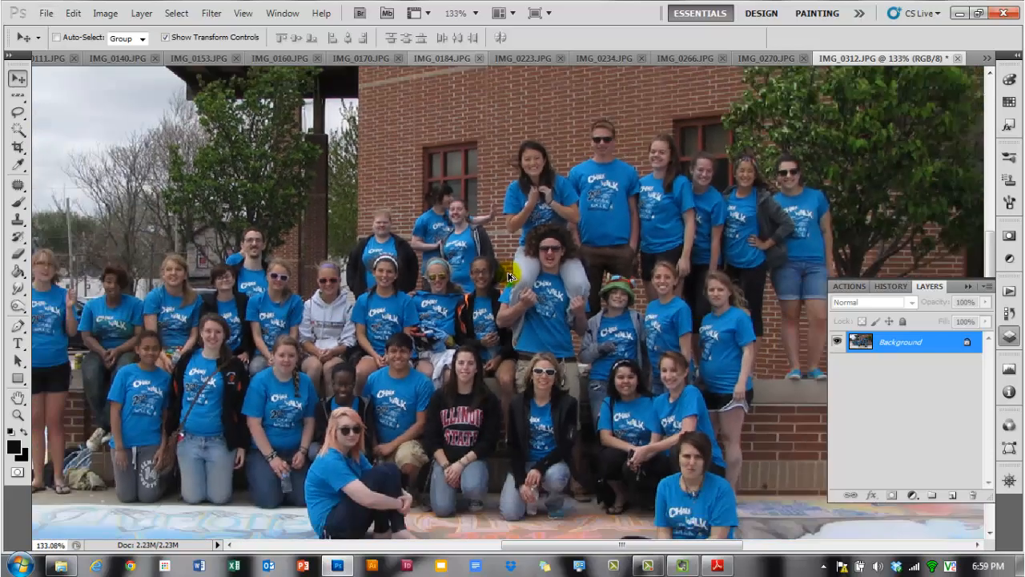
pyautogui.scroll(-1, 508, 276)
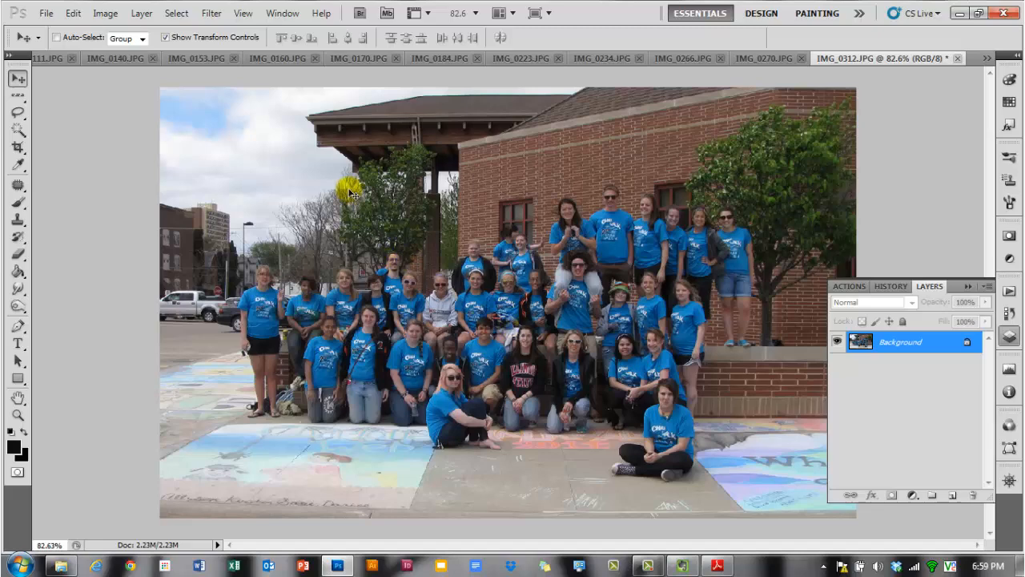
# - Extend the canvas height to 12 inches, anchored at the bottom centre, with a White extension colour
pyautogui.click(112, 14)
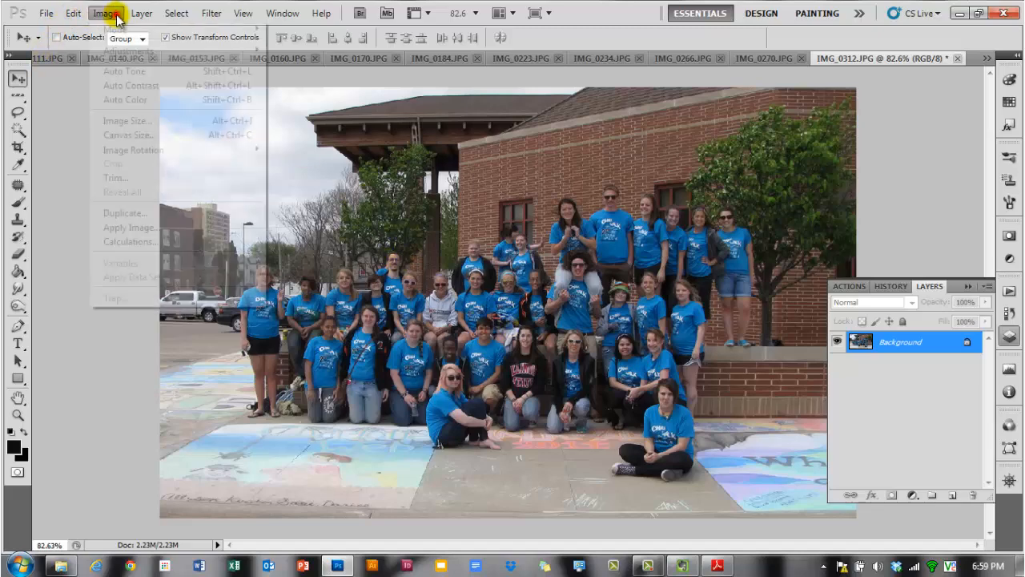
pyautogui.click(141, 134)
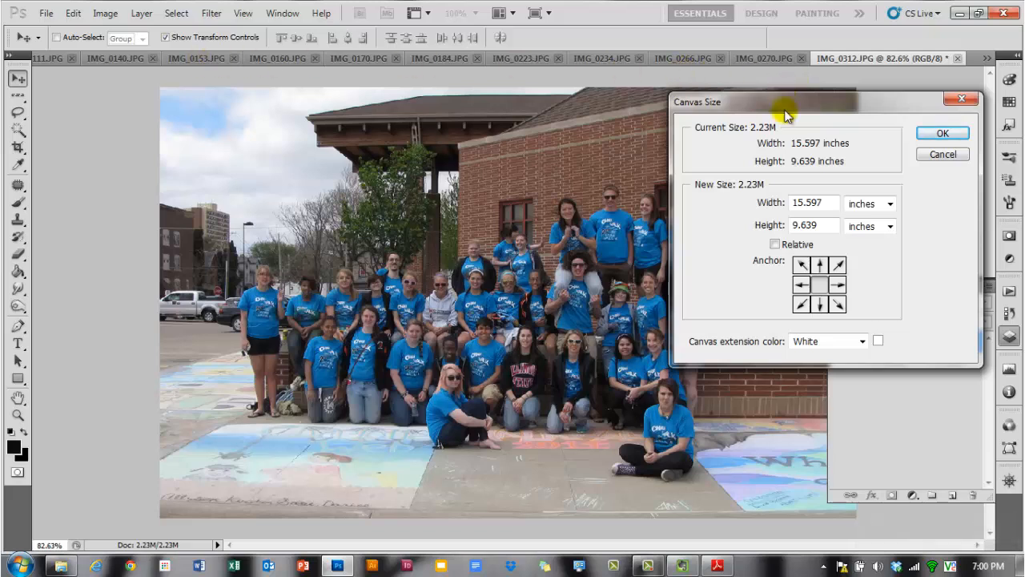
pyautogui.click(819, 308)
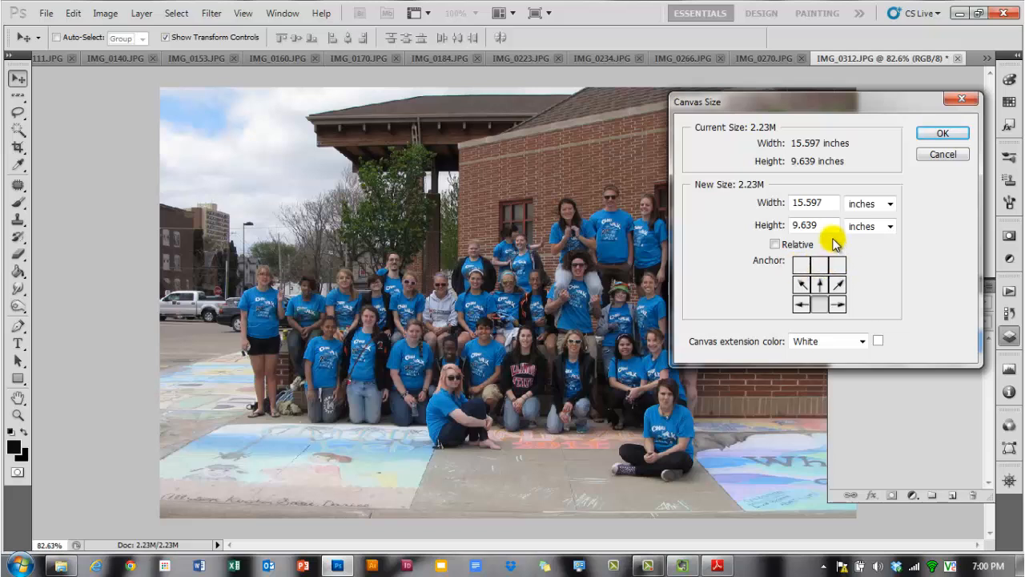
pyautogui.moveTo(830, 224); pyautogui.dragTo(761, 224)
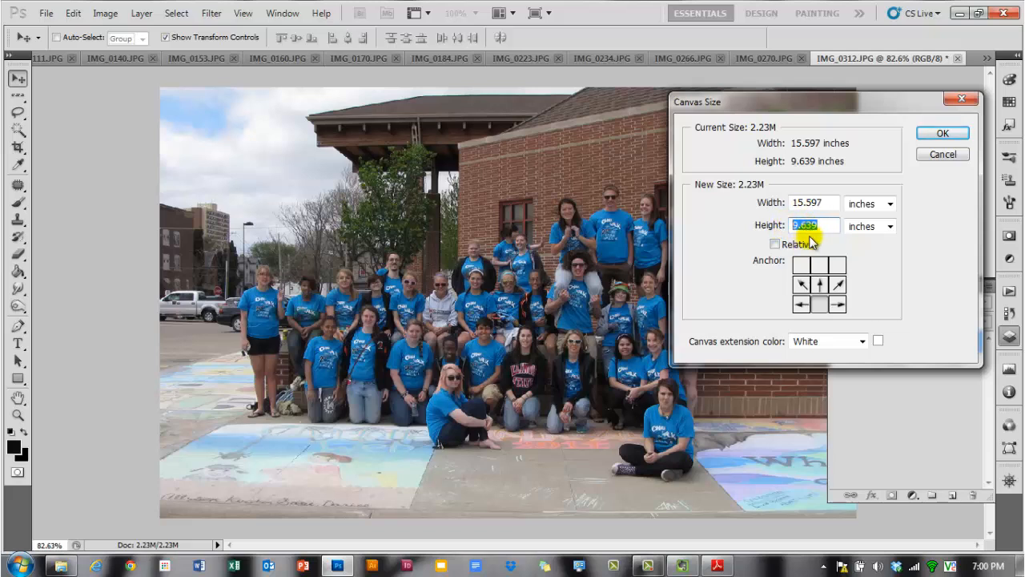
pyautogui.write('12')
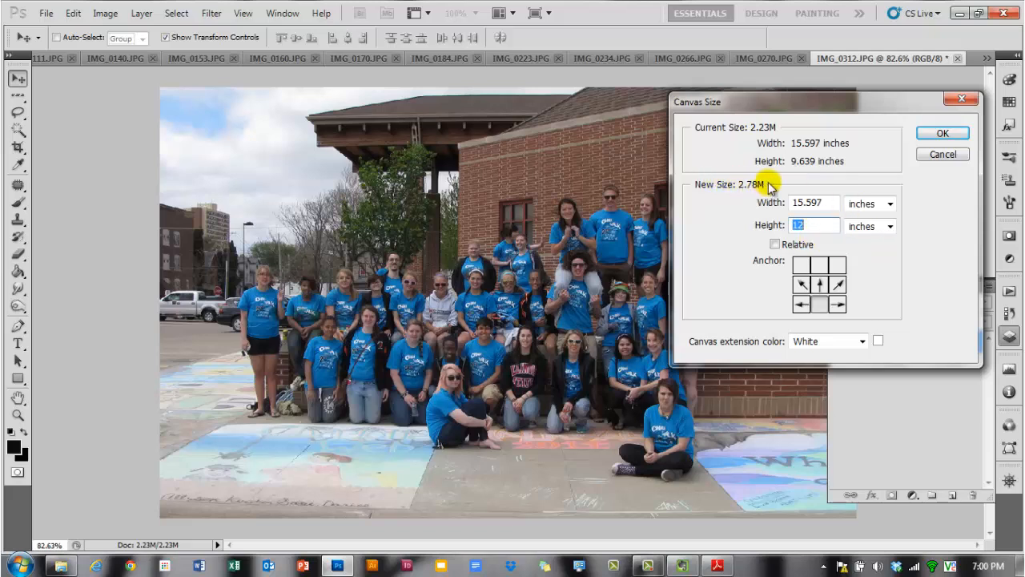
pyautogui.click(838, 225)
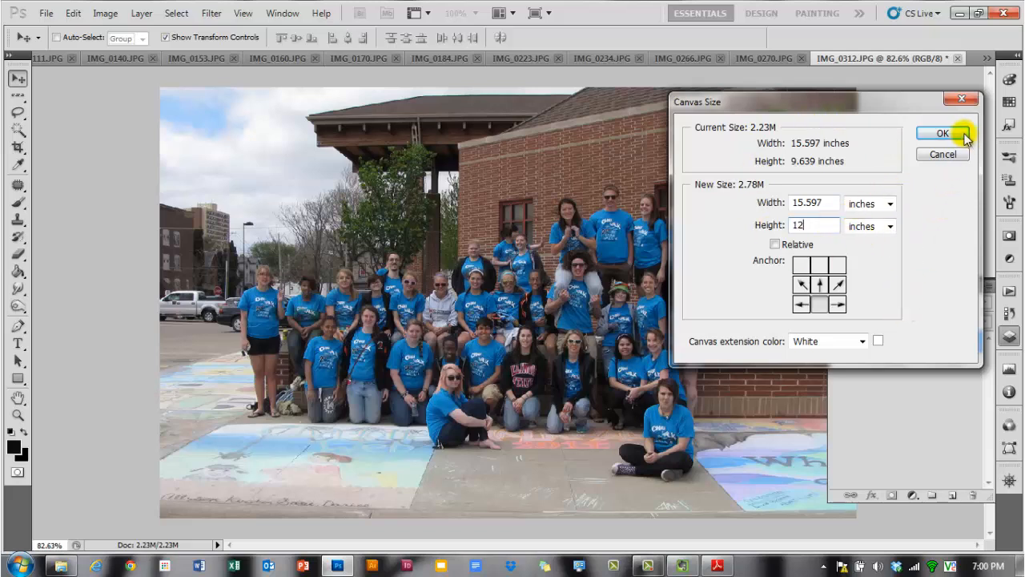
pyautogui.click(862, 342)
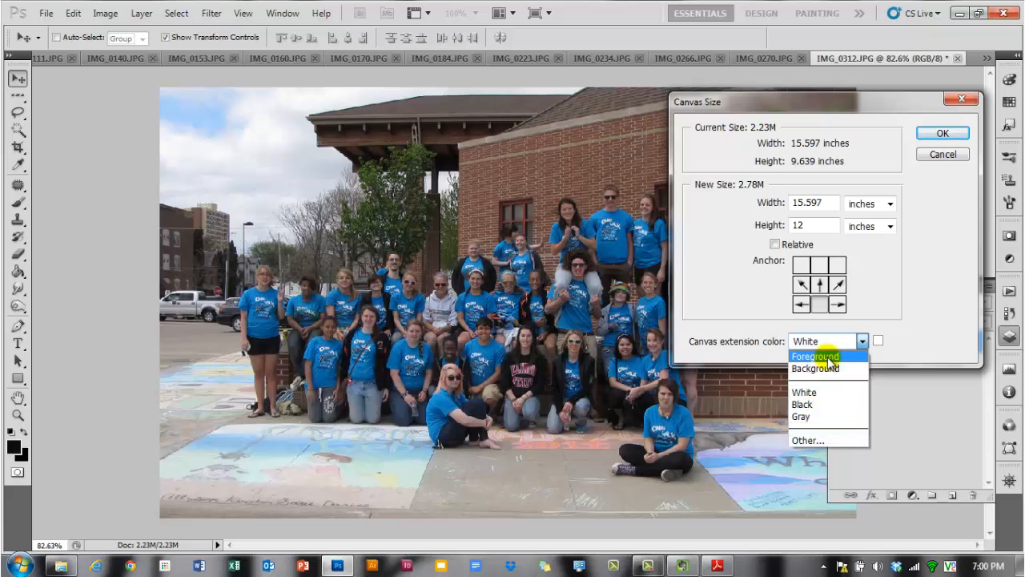
pyautogui.click(809, 392)
pyautogui.click(928, 134)
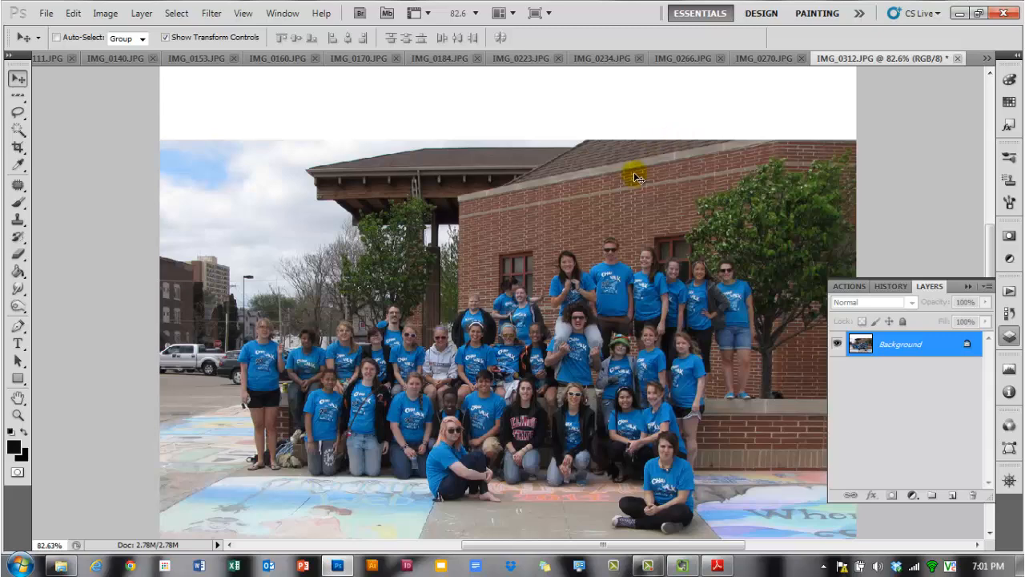
# - Draw a crop box over the whole photo and stretch its left edge beyond the image to add extra canvas
pyautogui.keyDown('alt'); pyautogui.scroll(-3, 633, 178); pyautogui.keyUp('alt')
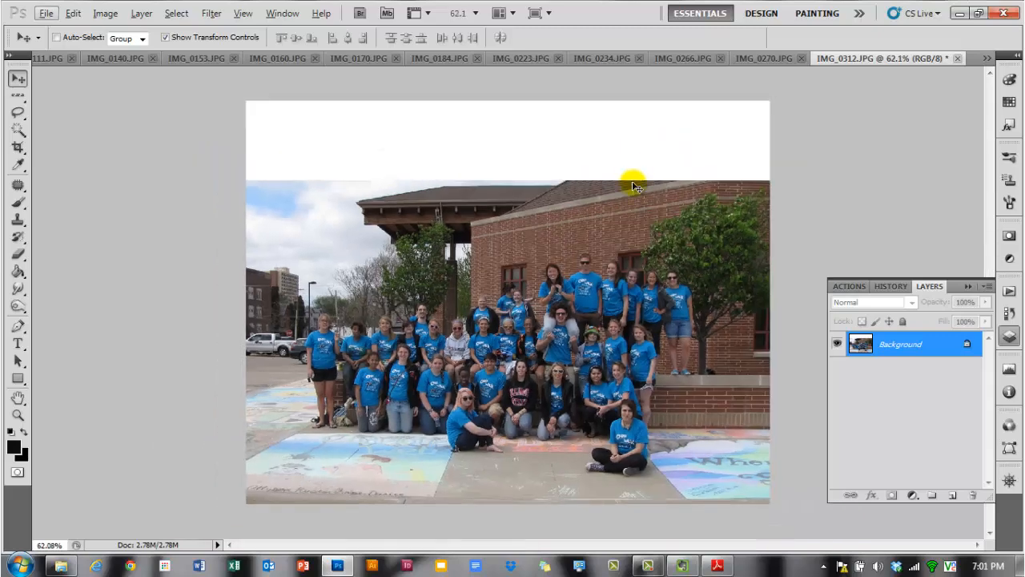
pyautogui.click(18, 147)
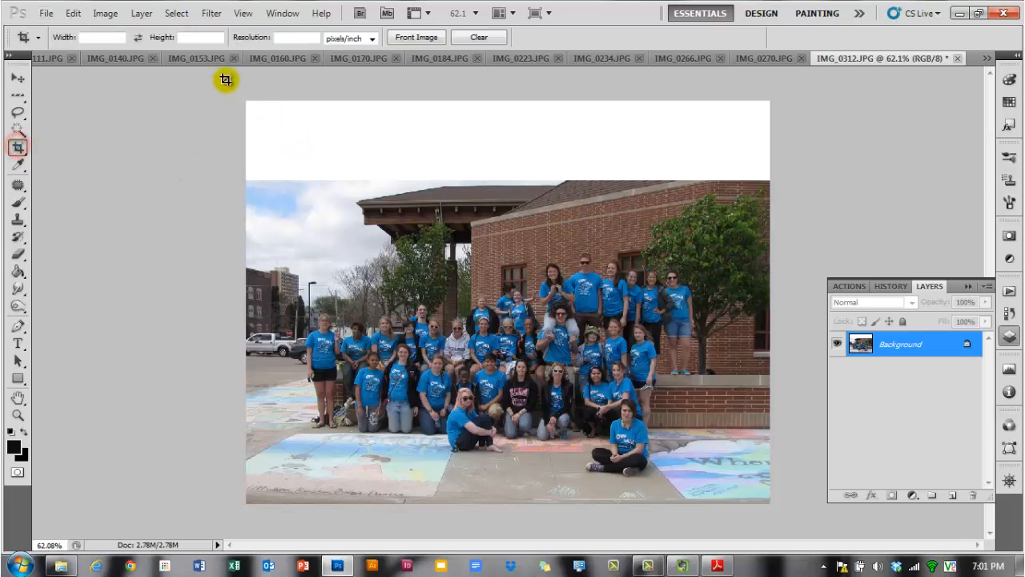
pyautogui.moveTo(226, 83); pyautogui.dragTo(850, 525)
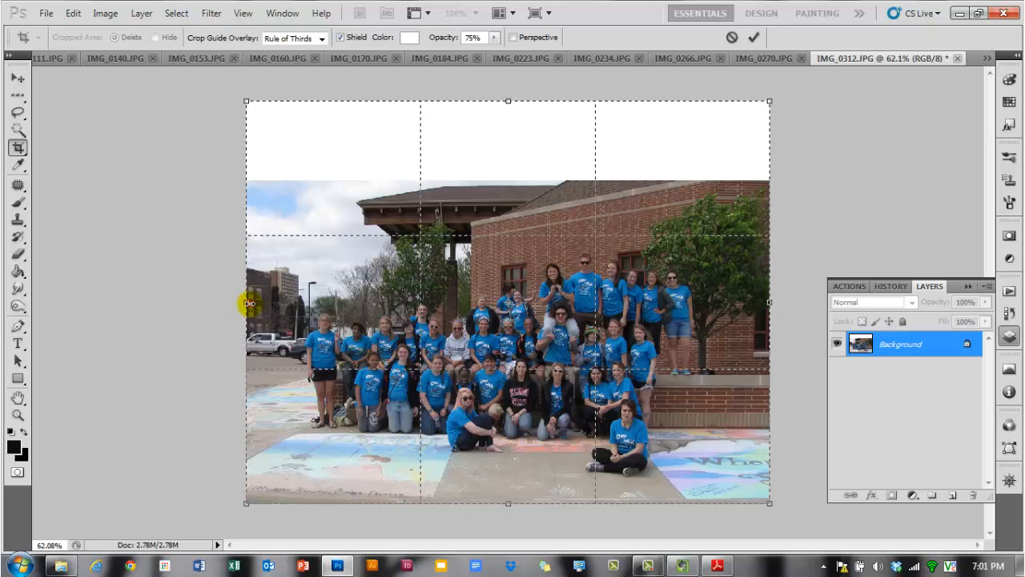
pyautogui.moveTo(247, 303); pyautogui.dragTo(196, 304)
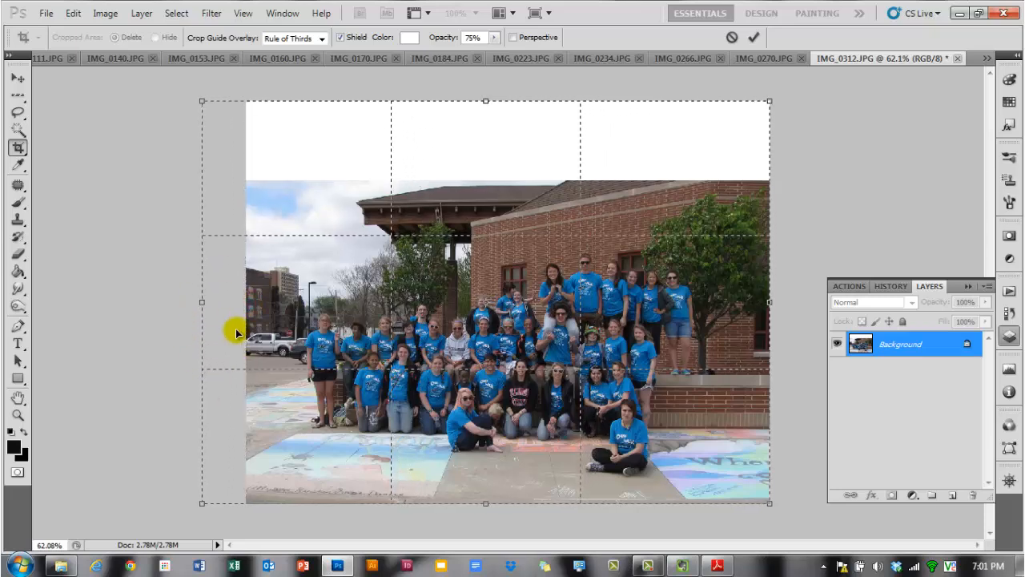
pyautogui.press('Escape')
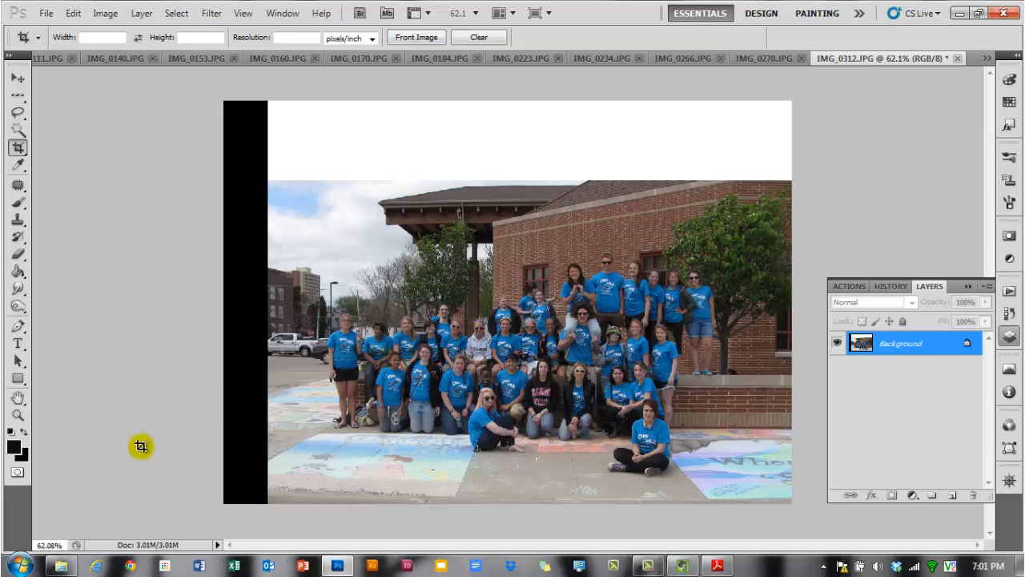
pyautogui.click(18, 77)
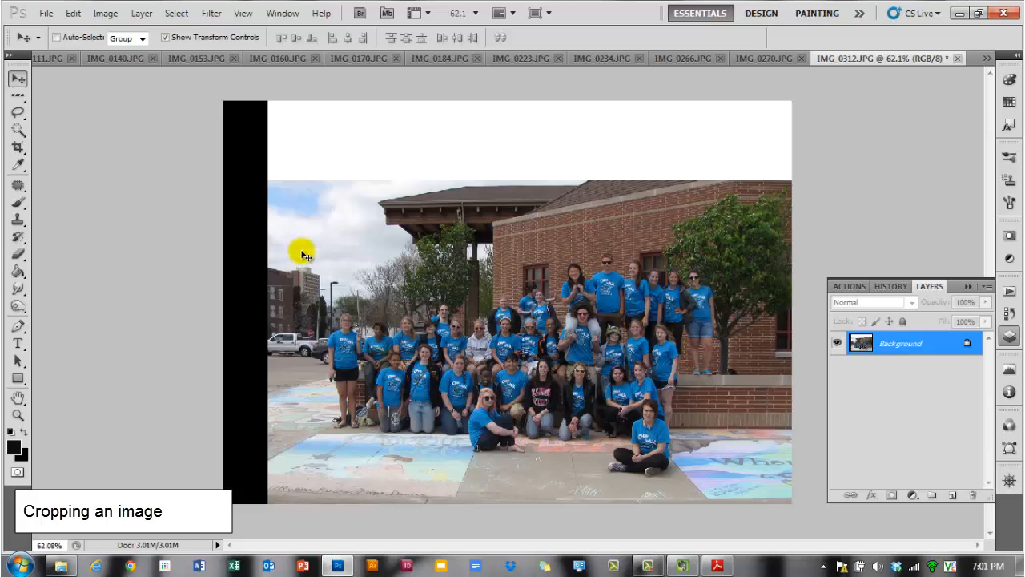
pyautogui.click(19, 148)
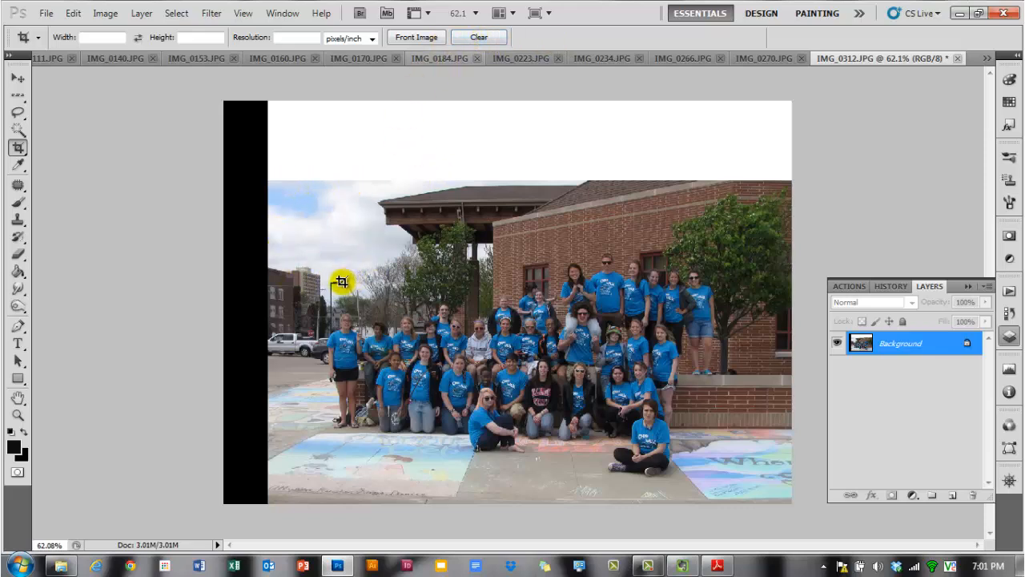
pyautogui.moveTo(313, 234); pyautogui.dragTo(735, 484)
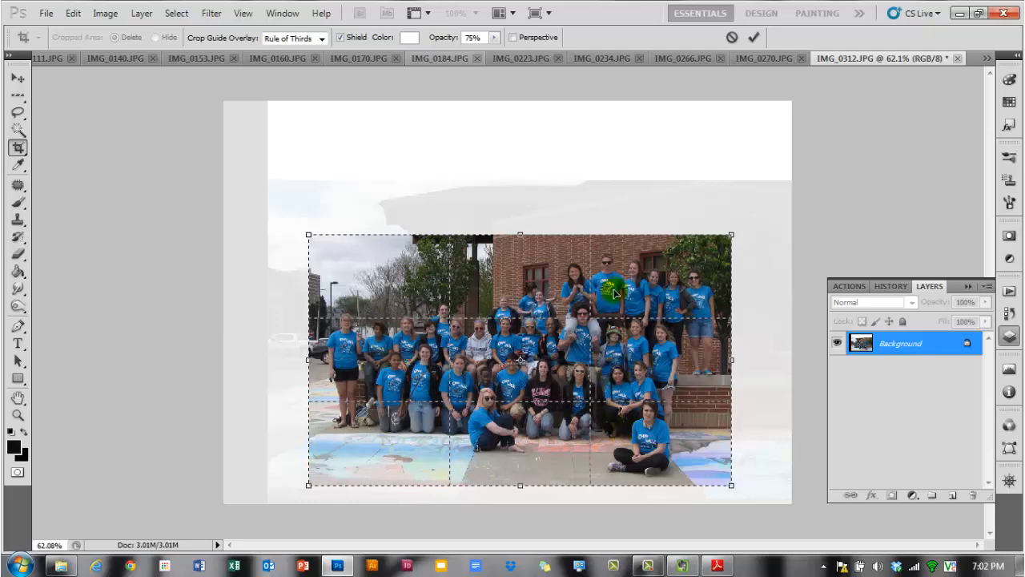
pyautogui.click(731, 38)
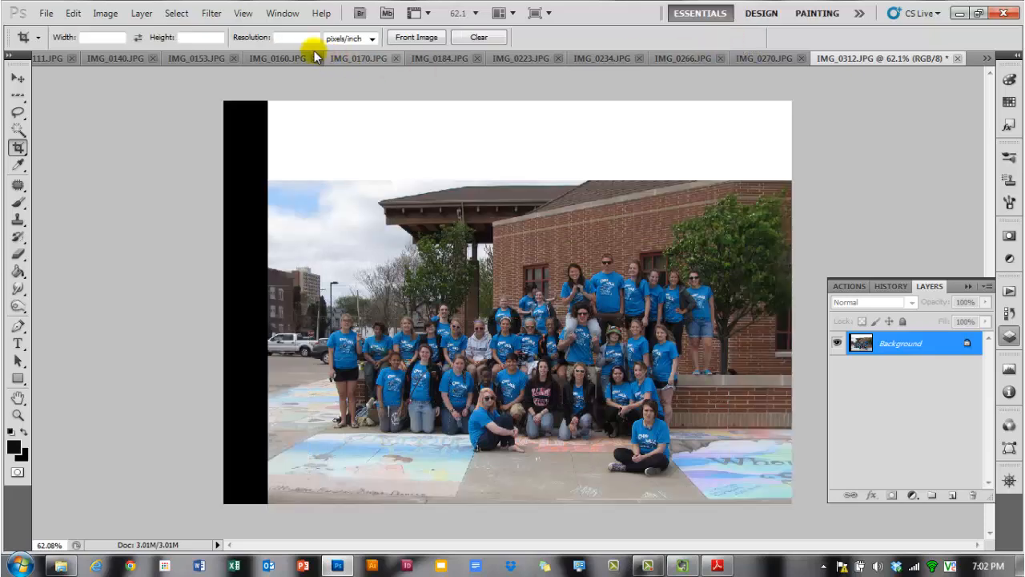
# - Set a fixed crop size of 10 in wide by 20 in high and try a crop box over the group, then cancel it
pyautogui.click(105, 40)
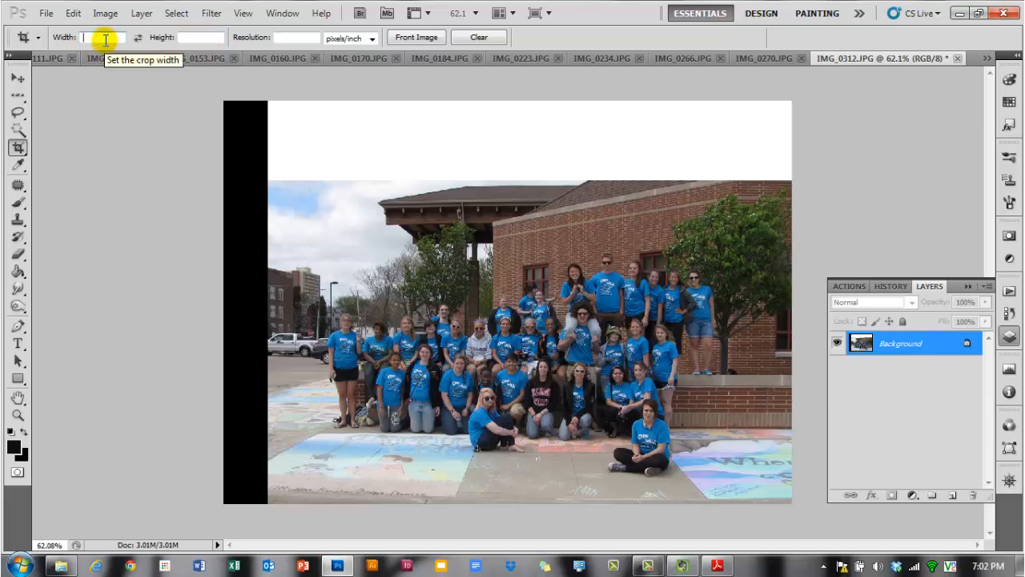
pyautogui.write('10')
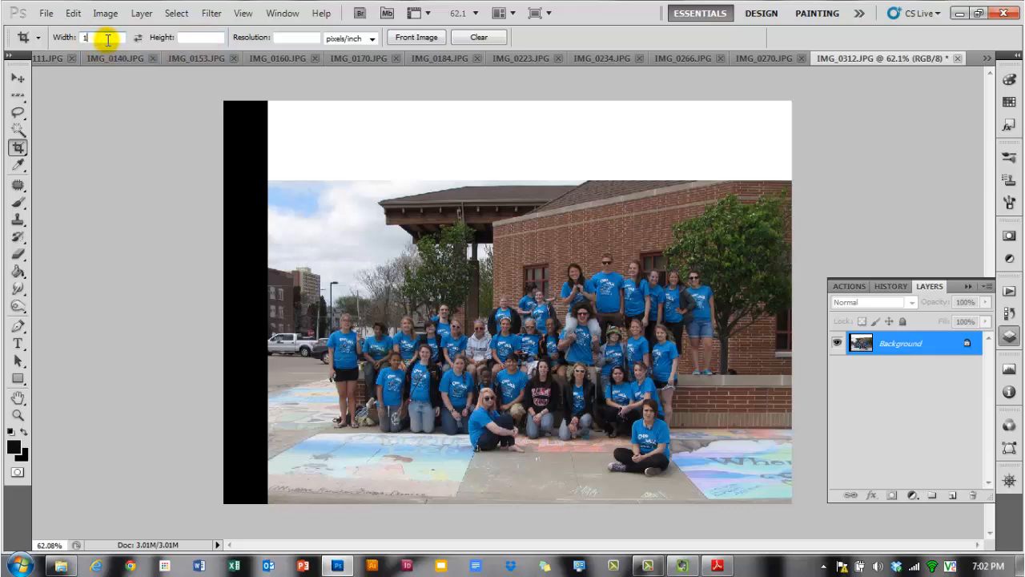
pyautogui.click(186, 38)
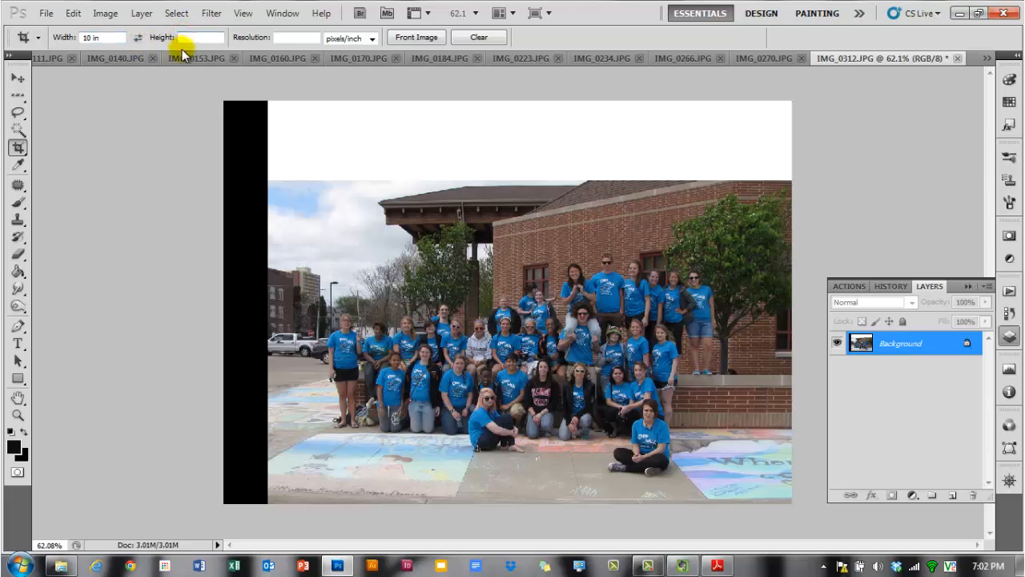
pyautogui.write('20')
pyautogui.moveTo(299, 226); pyautogui.dragTo(808, 476)
pyautogui.moveTo(343, 368); pyautogui.dragTo(587, 404)
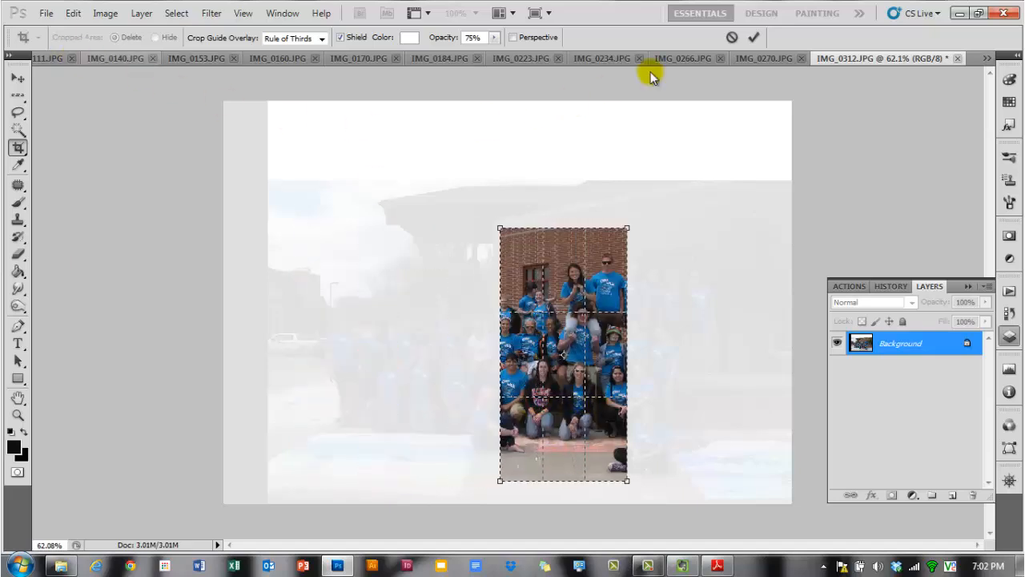
pyautogui.click(730, 38)
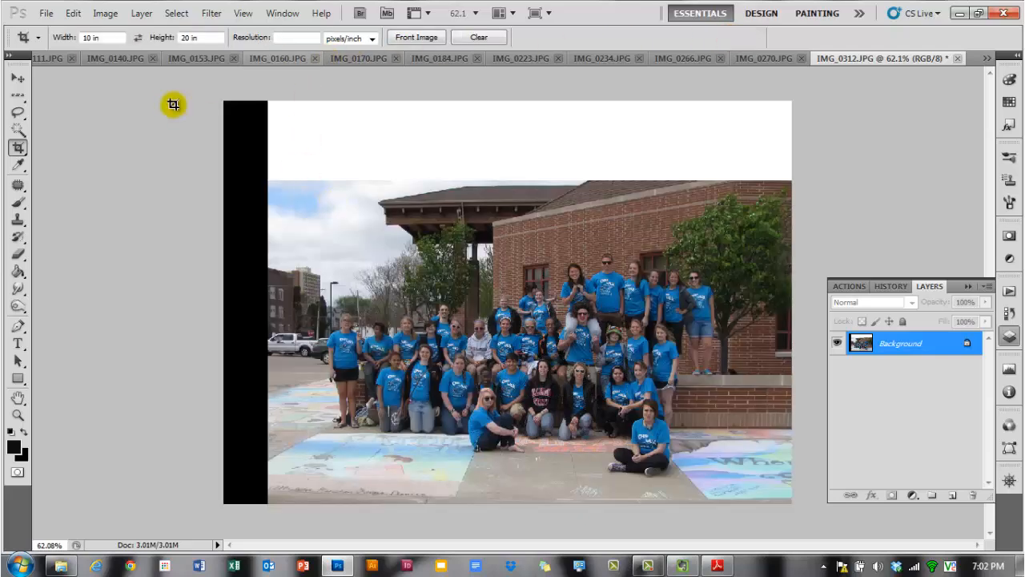
# - Swap the crop width and height, draw a 20 × 10 in crop box around the group and apply it
pyautogui.click(138, 38)
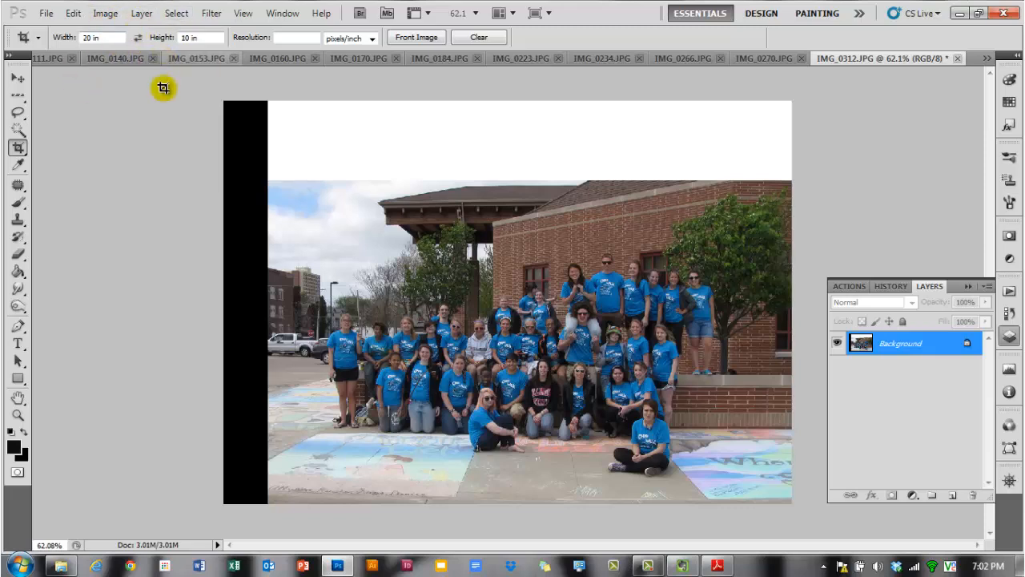
pyautogui.moveTo(303, 235); pyautogui.dragTo(726, 481)
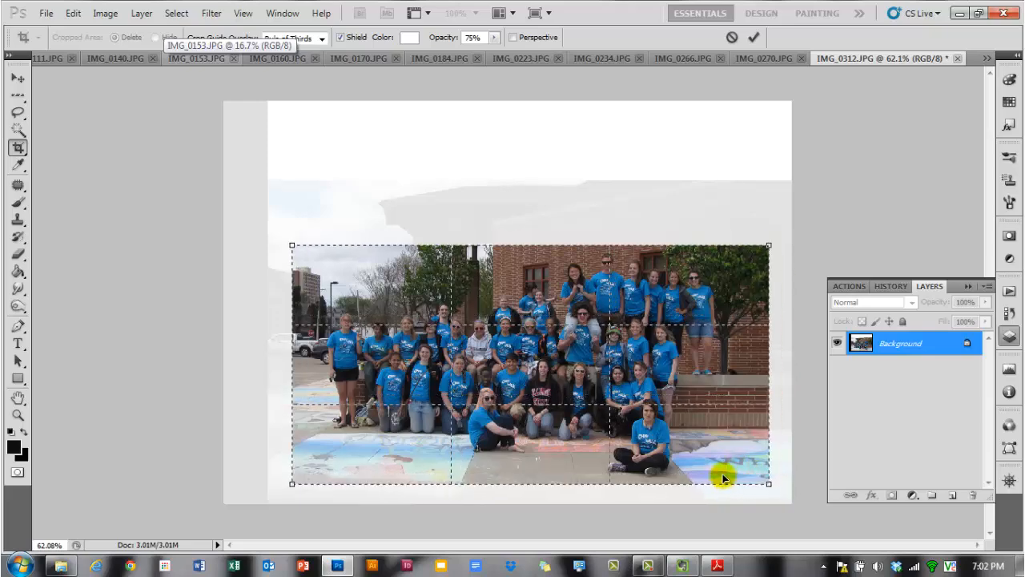
pyautogui.doubleClick(699, 400)
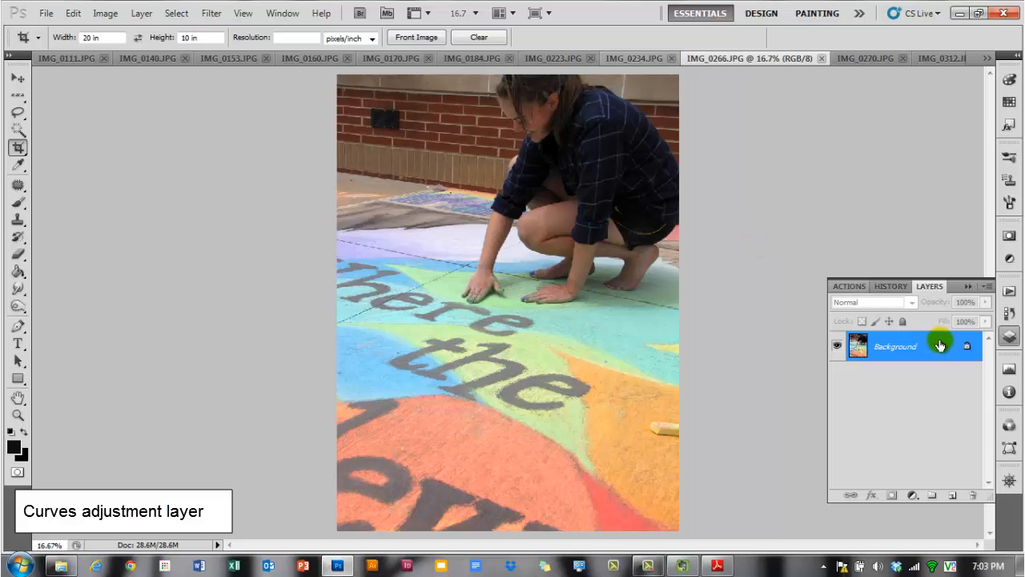
# - Add a Curves adjustment layer and darken the RGB curve by dragging directly on the chalk drawing in the photo
pyautogui.click(911, 499)
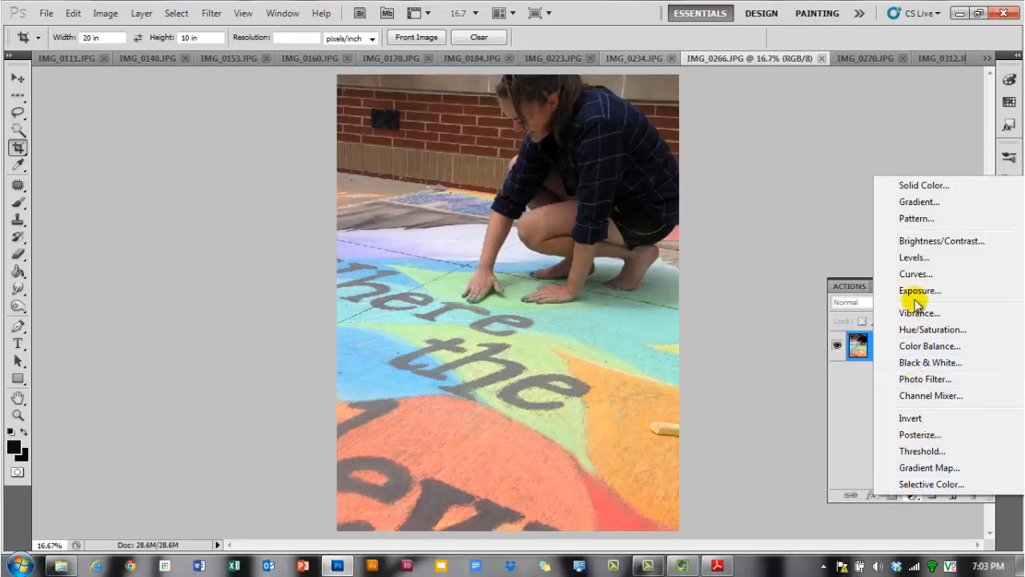
pyautogui.click(915, 273)
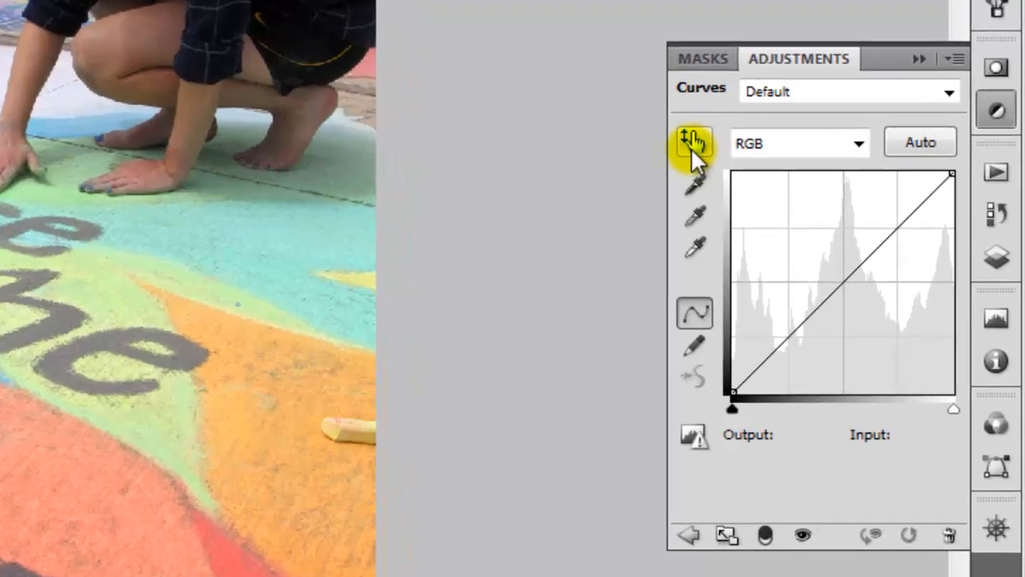
pyautogui.click(692, 435)
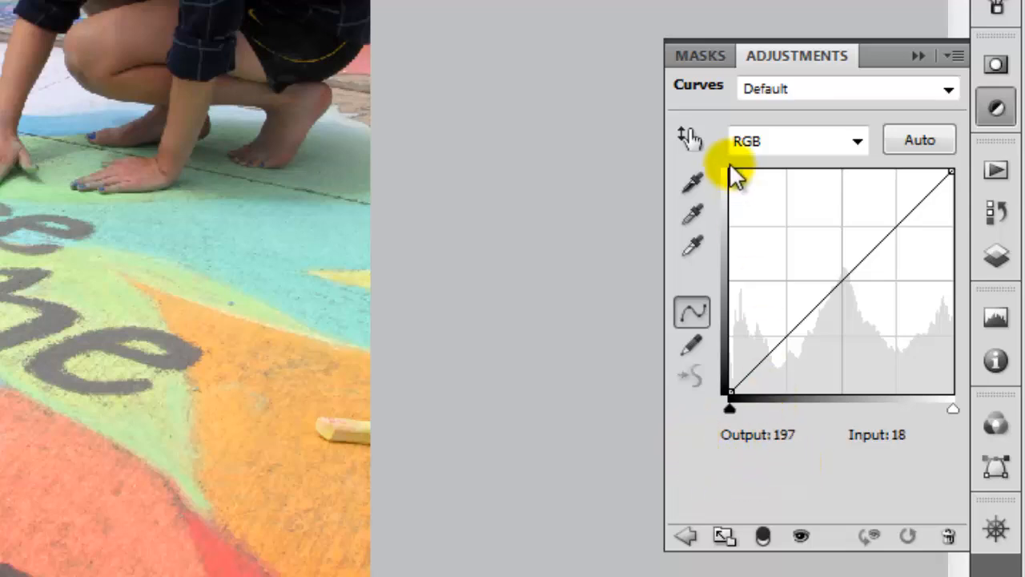
pyautogui.click(696, 137)
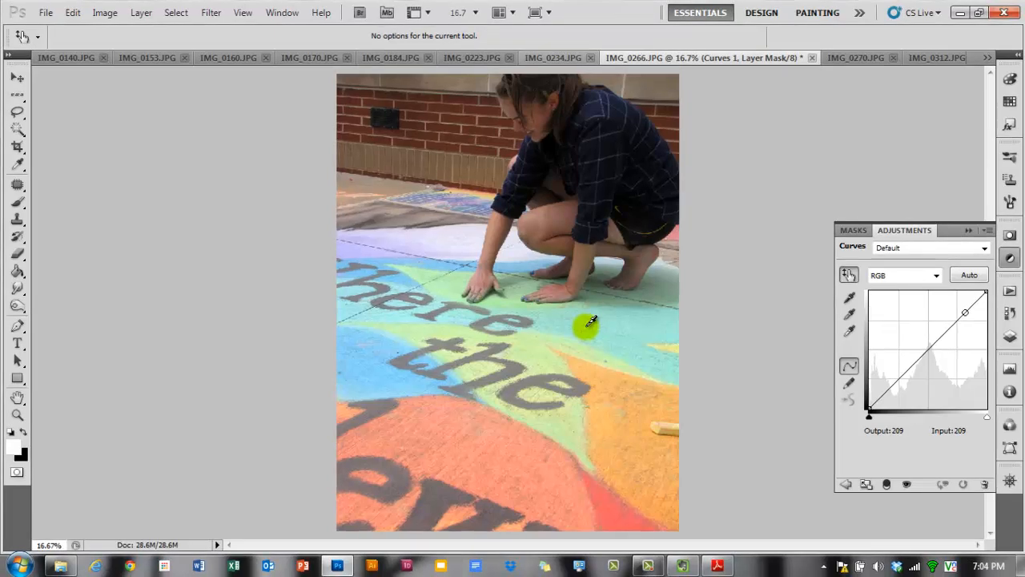
pyautogui.moveTo(614, 410); pyautogui.dragTo(623, 443)
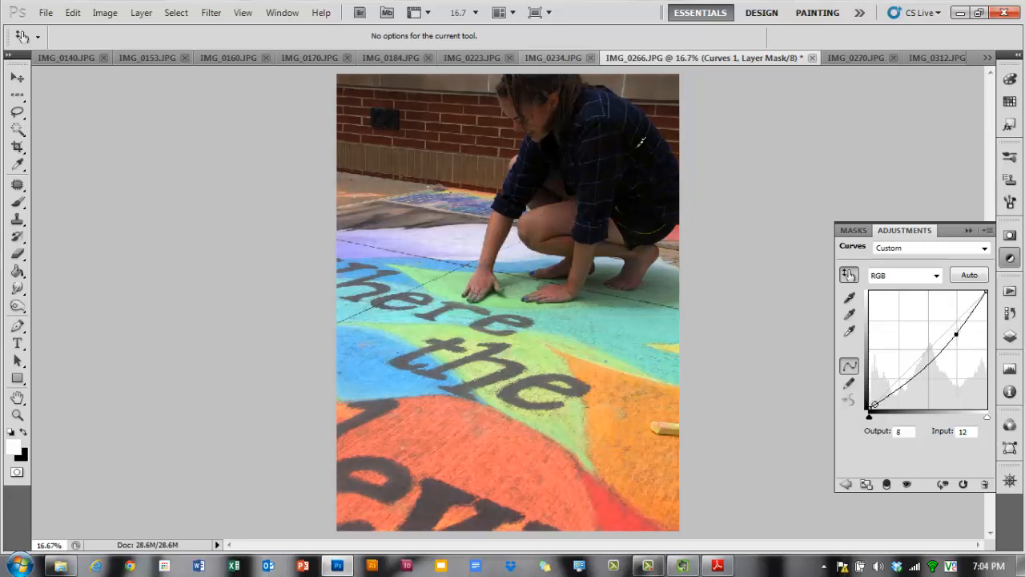
pyautogui.moveTo(644, 153); pyautogui.dragTo(645, 152)
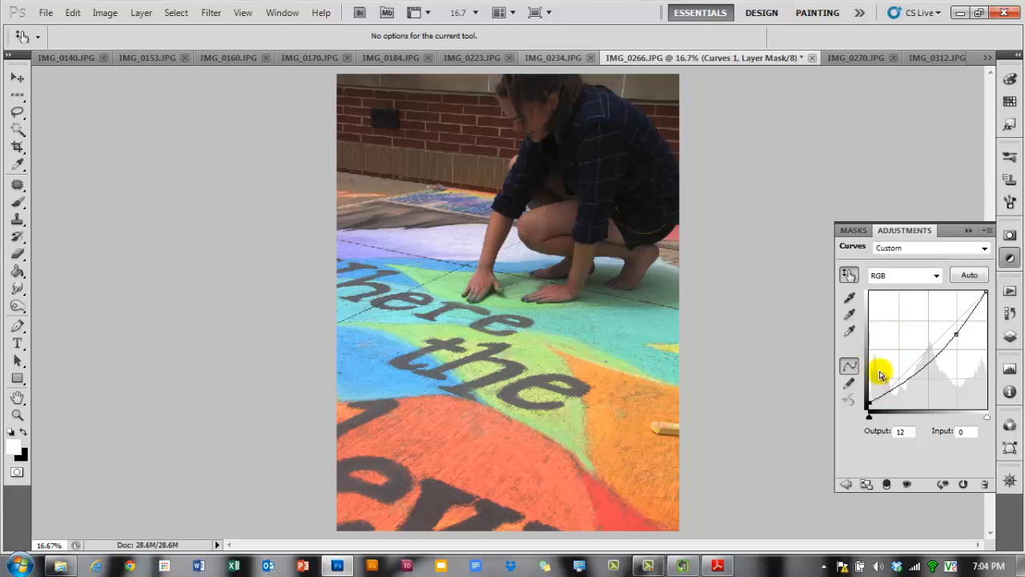
pyautogui.click(936, 275)
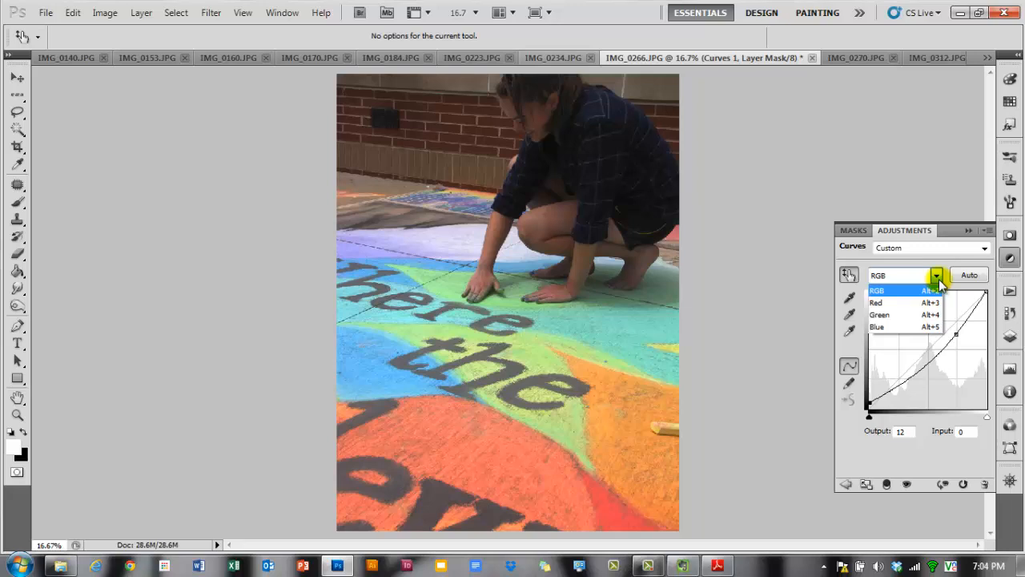
pyautogui.click(937, 277)
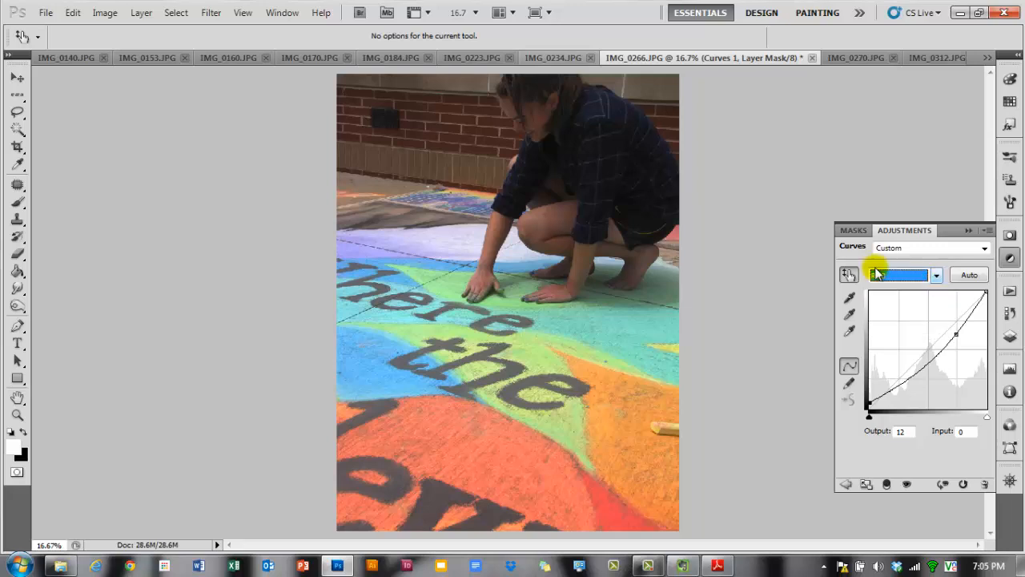
pyautogui.click(109, 14)
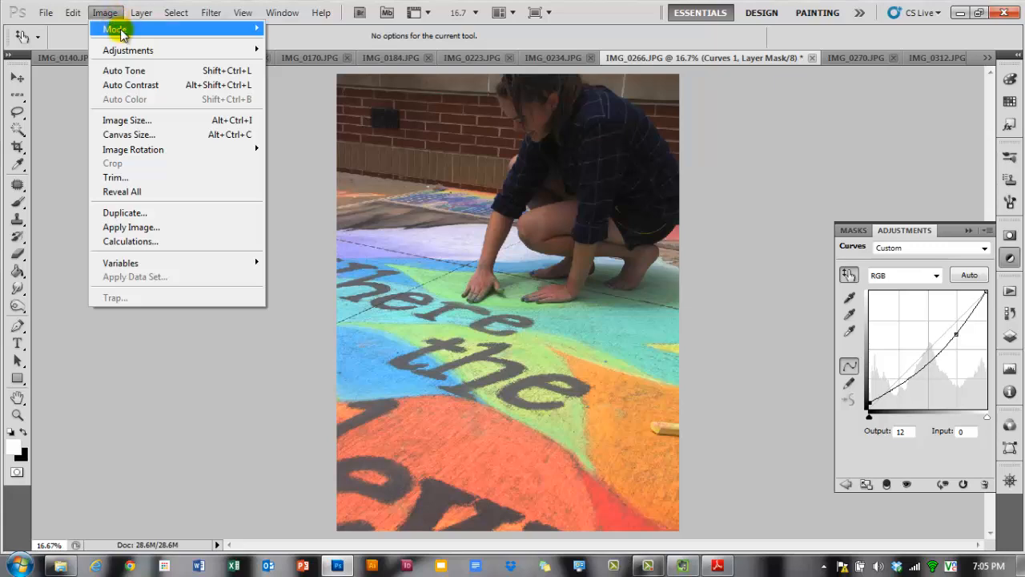
pyautogui.moveTo(128, 29)
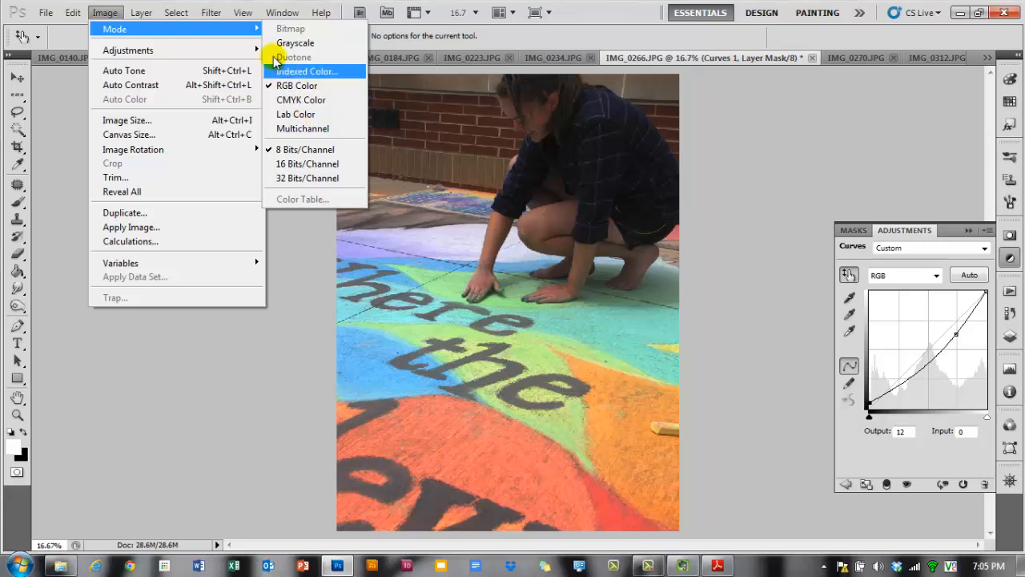
pyautogui.click(104, 13)
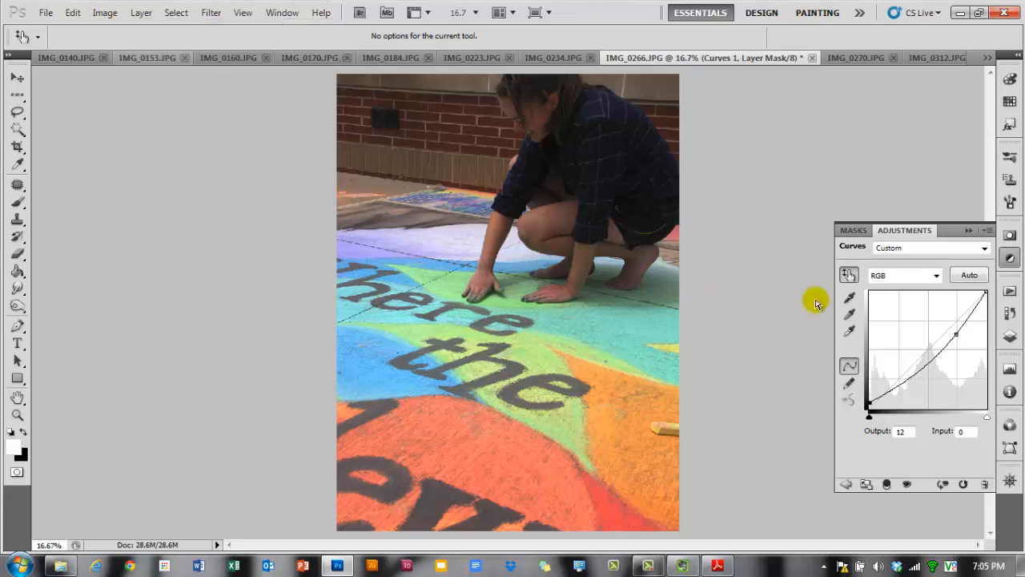
# - Switch the Curves channel to Blue and adjust the blue curve by dragging on two areas of the photo
pyautogui.click(935, 275)
pyautogui.click(878, 326)
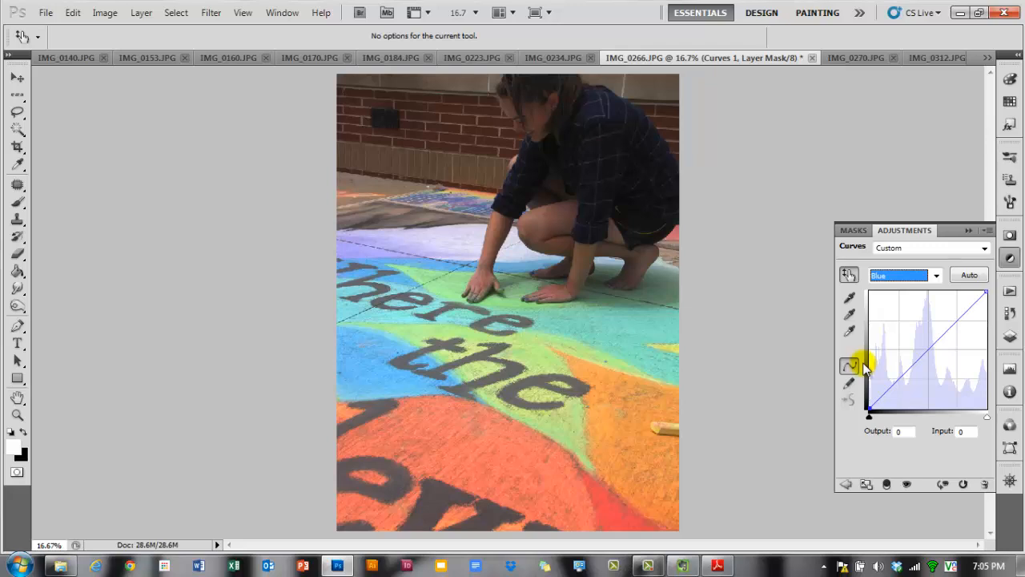
pyautogui.click(935, 274)
pyautogui.click(918, 290)
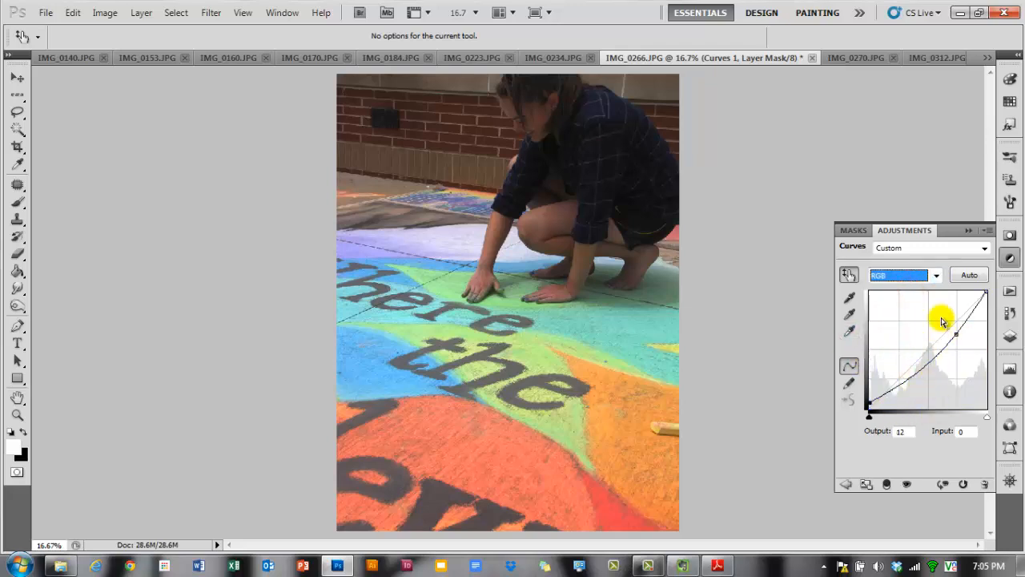
pyautogui.click(936, 274)
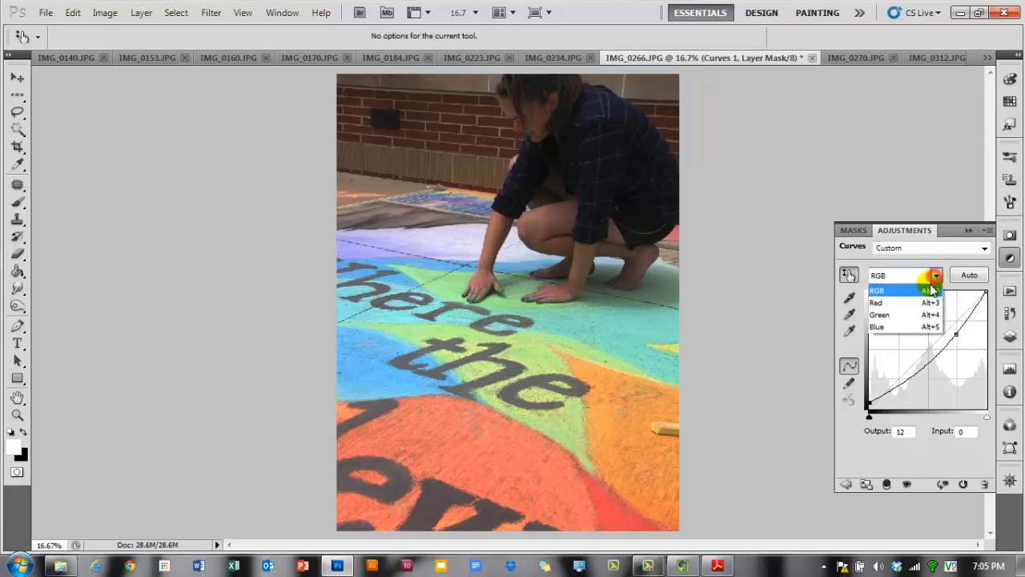
pyautogui.click(902, 324)
pyautogui.click(848, 274)
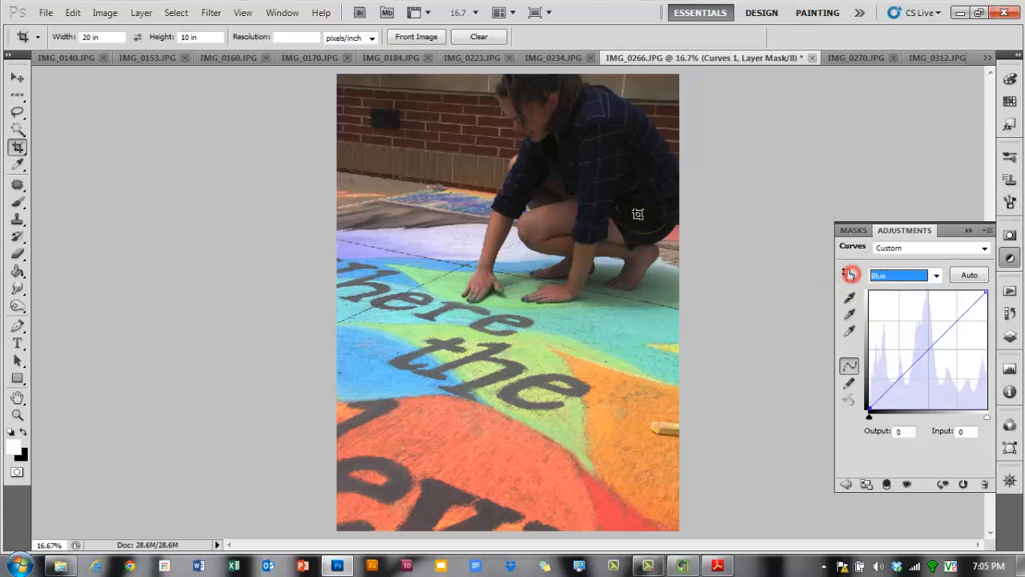
pyautogui.click(848, 274)
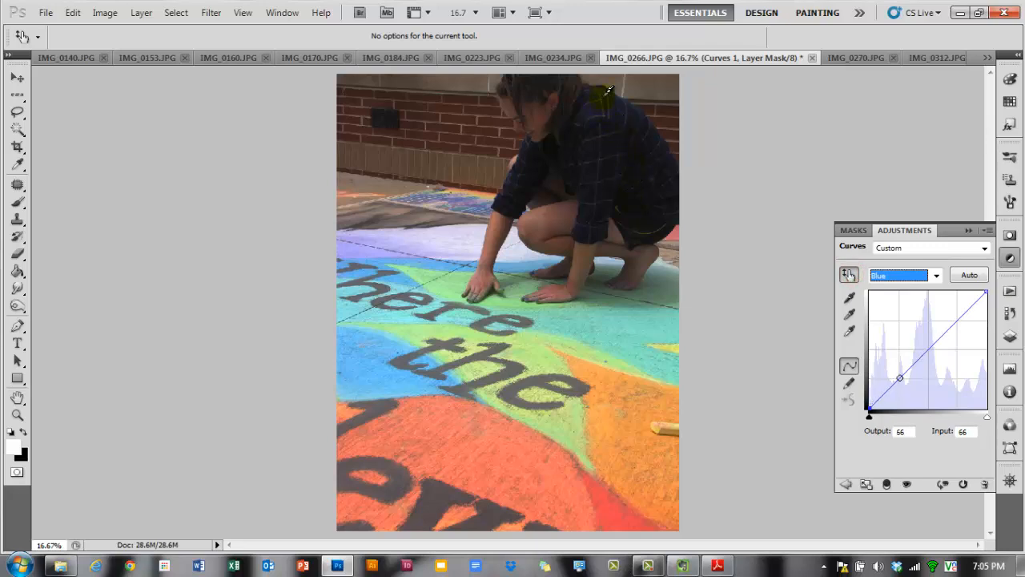
pyautogui.moveTo(608, 91)
pyautogui.mouseDown()
pyautogui.moveTo(601, 96)
pyautogui.moveTo(611, 95)
pyautogui.mouseUp()
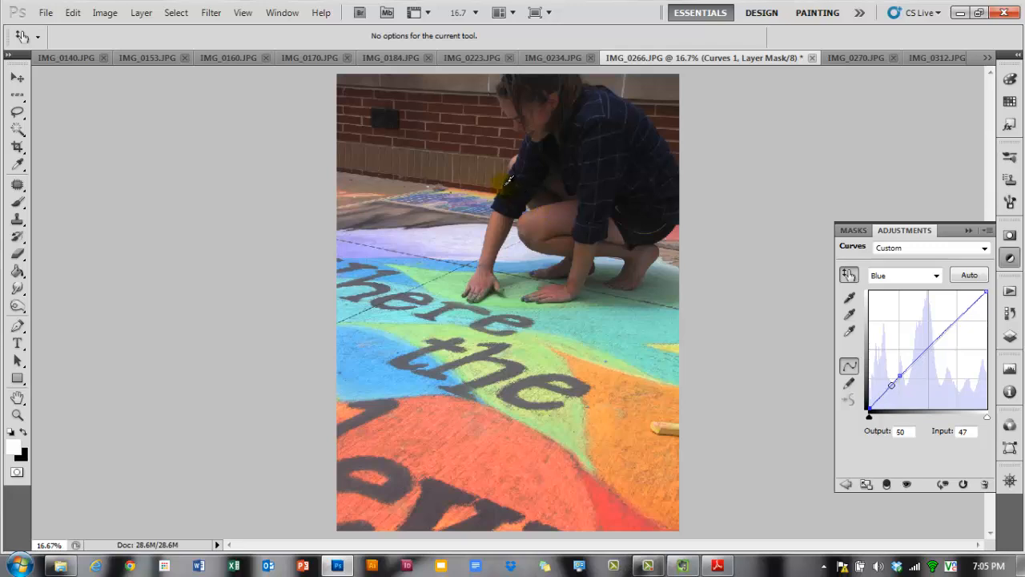
pyautogui.moveTo(511, 181); pyautogui.dragTo(512, 178)
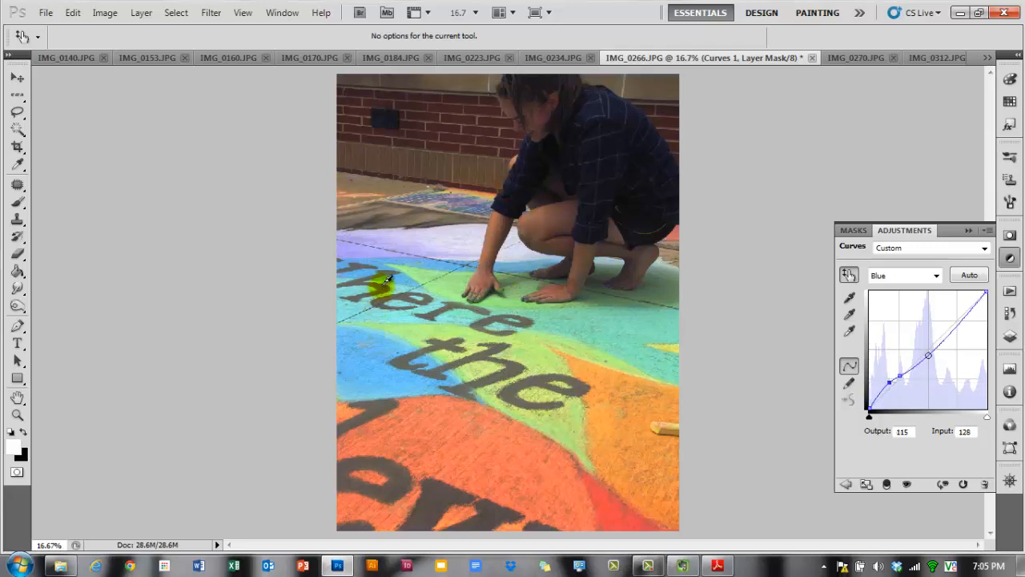
# - Adjust the blue curve once more, then switch the Curves channel to Red and adjust the red curve by dragging on spots in the photo
pyautogui.moveTo(395, 280); pyautogui.dragTo(389, 270)
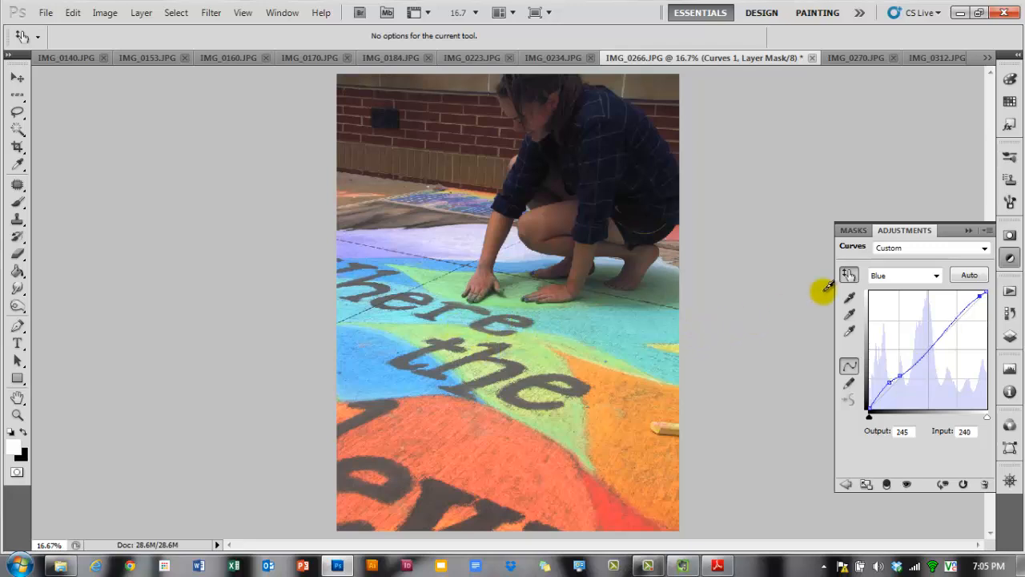
pyautogui.click(937, 275)
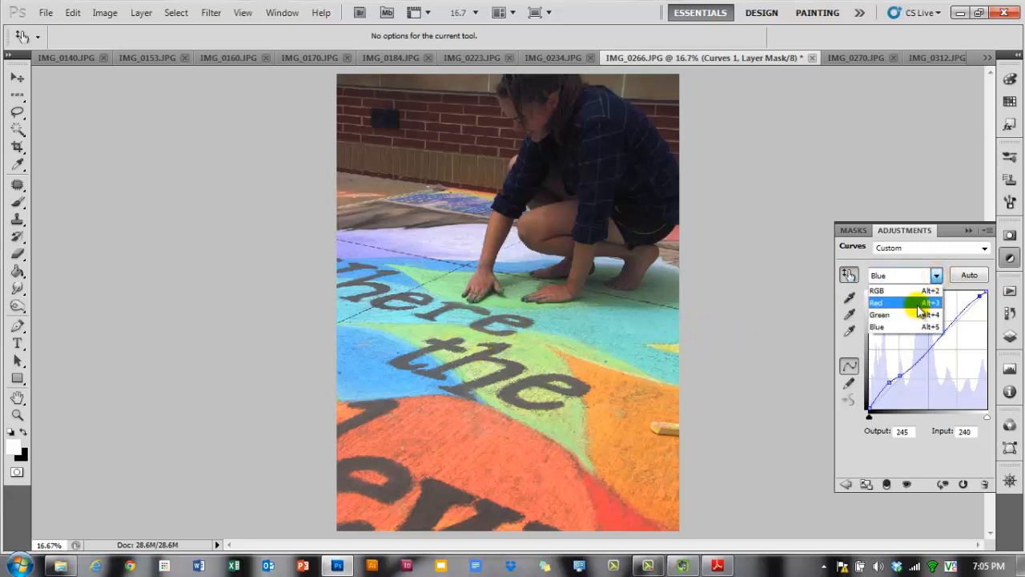
pyautogui.click(917, 304)
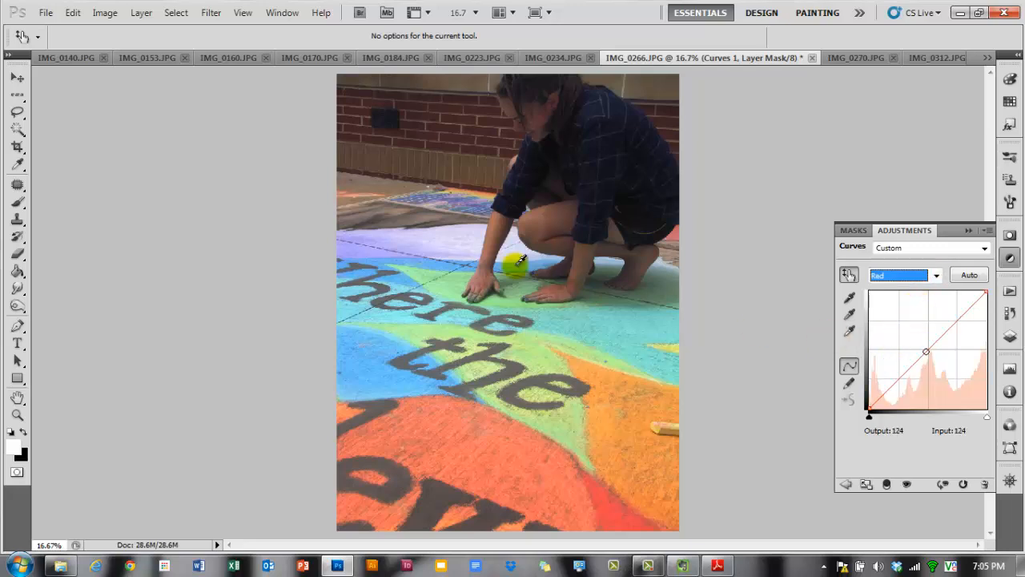
pyautogui.click(604, 494)
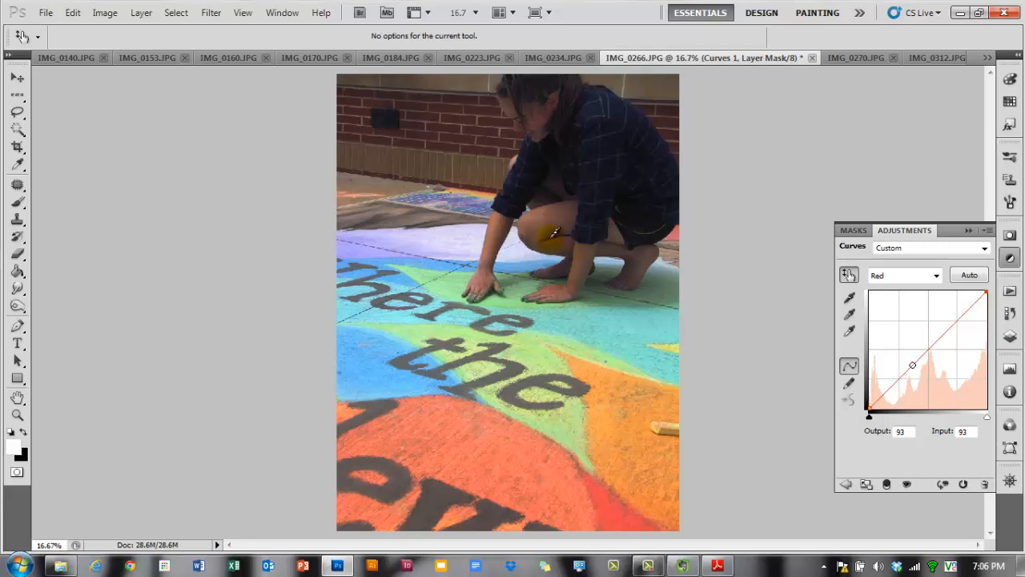
pyautogui.moveTo(496, 224); pyautogui.dragTo(497, 227)
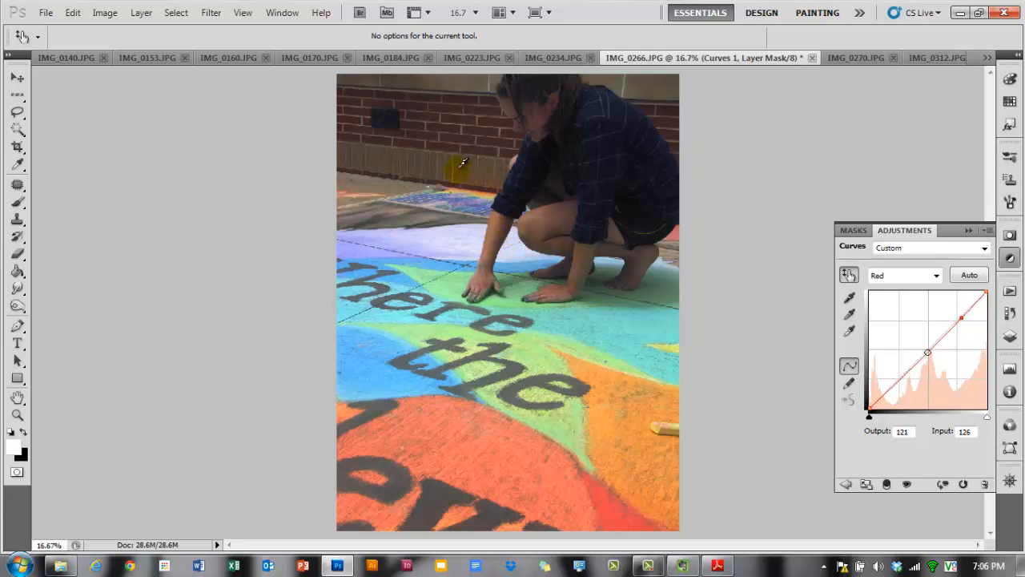
pyautogui.moveTo(462, 162); pyautogui.dragTo(461, 175)
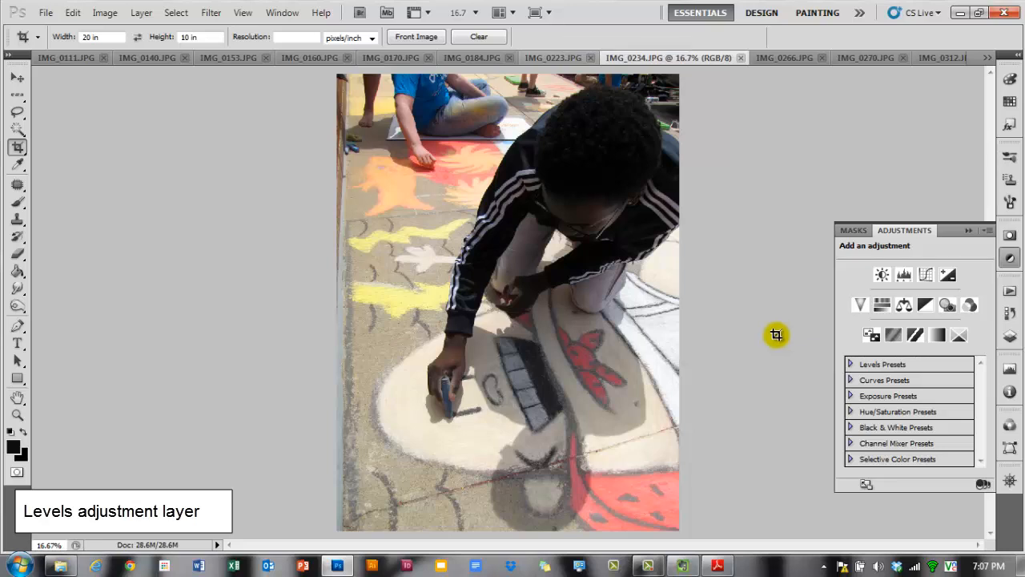
# - Add a Levels adjustment layer to the photo IMG_0234
pyautogui.click(1009, 336)
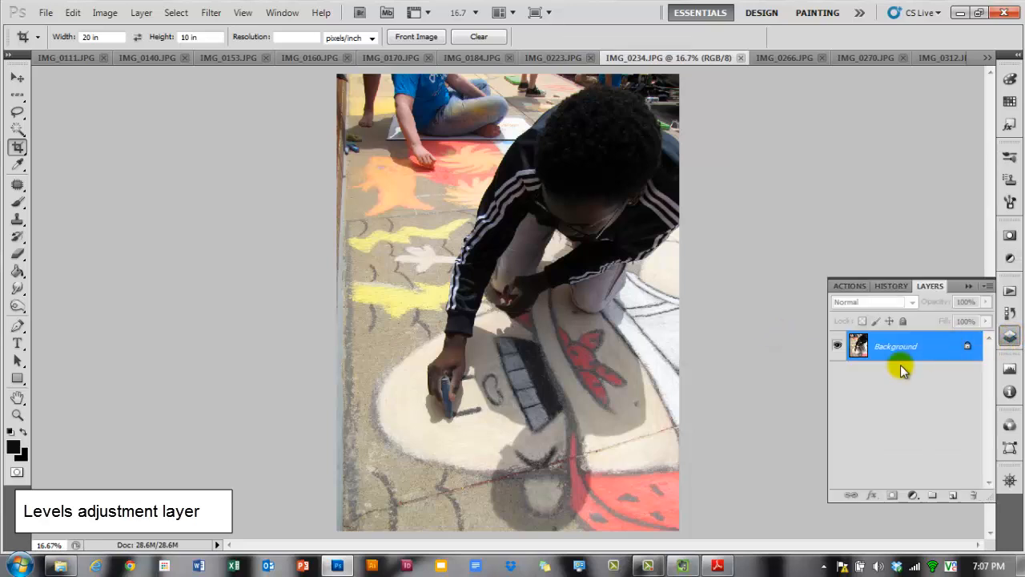
pyautogui.click(912, 495)
pyautogui.click(856, 452)
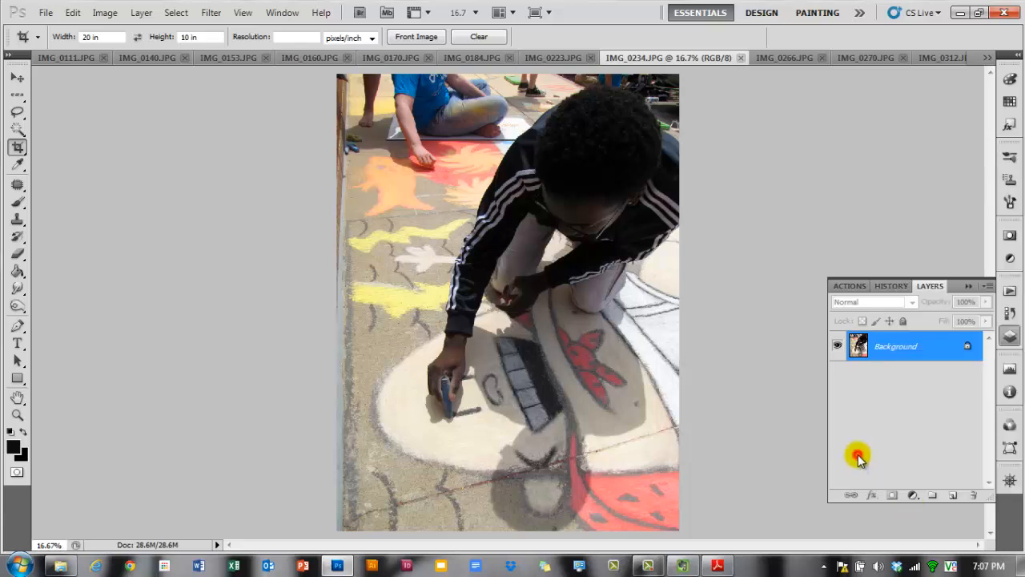
pyautogui.click(1008, 258)
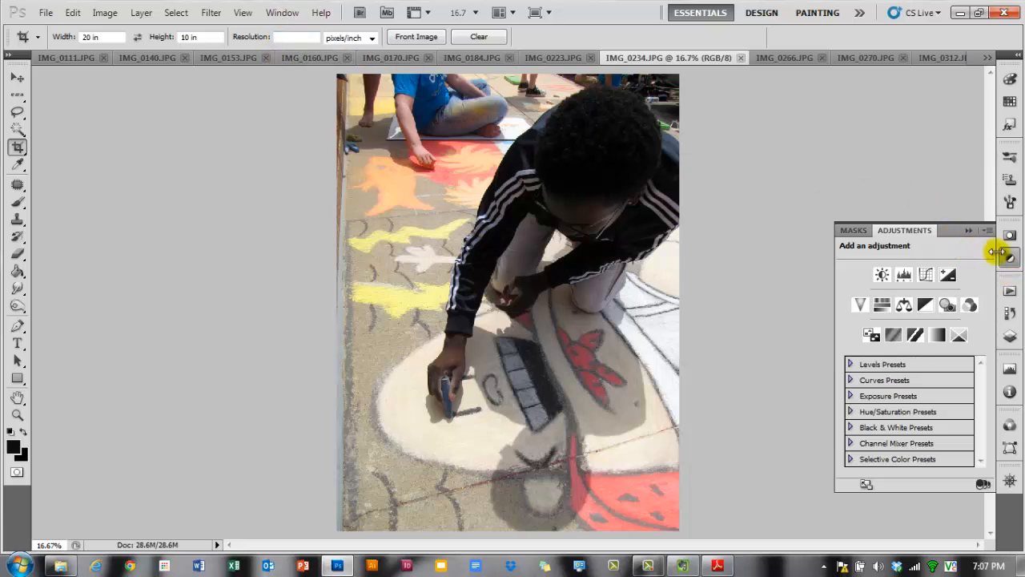
pyautogui.click(902, 276)
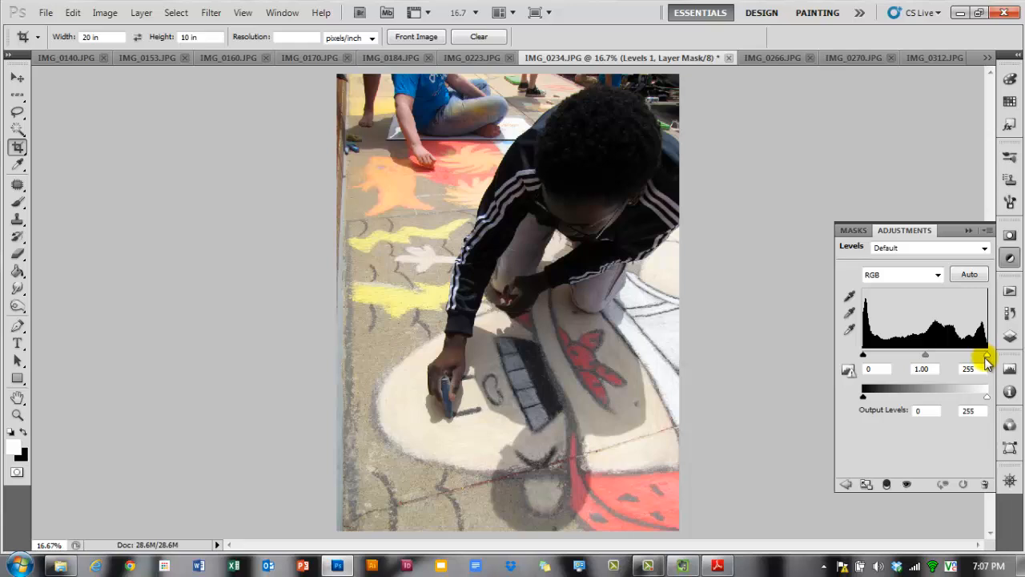
# - Adjust the RGB input level sliders, setting the midtone to 0.70
pyautogui.moveTo(986, 355)
pyautogui.mouseDown()
pyautogui.moveTo(977, 357)
pyautogui.moveTo(995, 356)
pyautogui.mouseUp()
pyautogui.moveTo(924, 355); pyautogui.dragTo(941, 360)
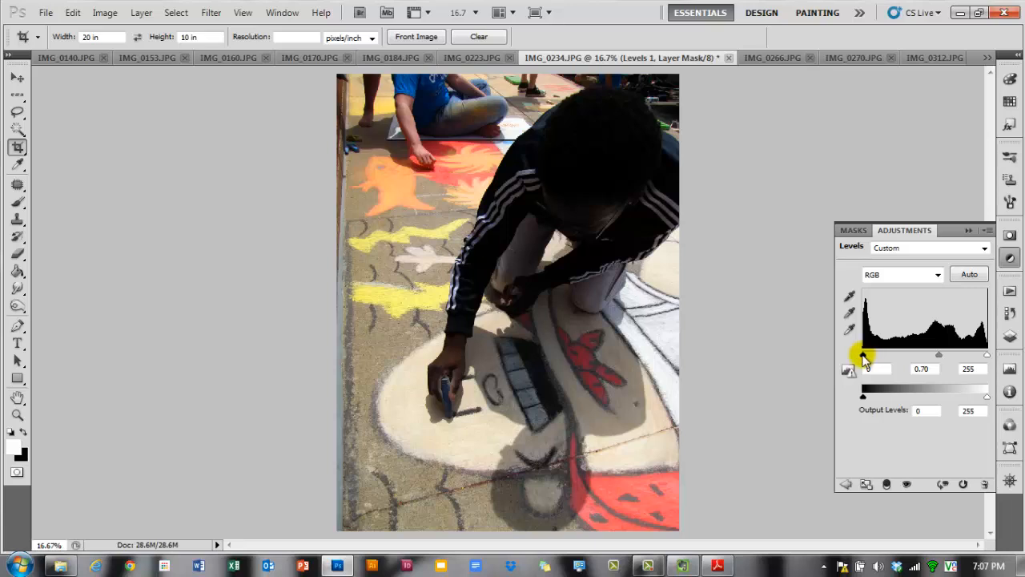
pyautogui.moveTo(863, 354)
pyautogui.mouseDown()
pyautogui.moveTo(873, 360)
pyautogui.moveTo(855, 355)
pyautogui.mouseUp()
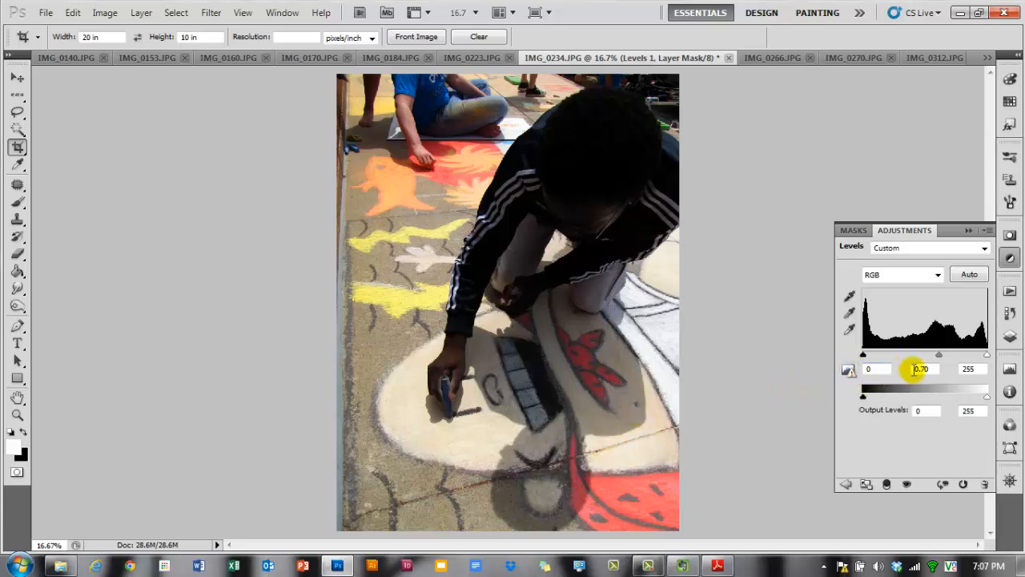
# - Switch the Levels channel to Red and set the red midtone to 1.06 with the input sliders
pyautogui.click(939, 274)
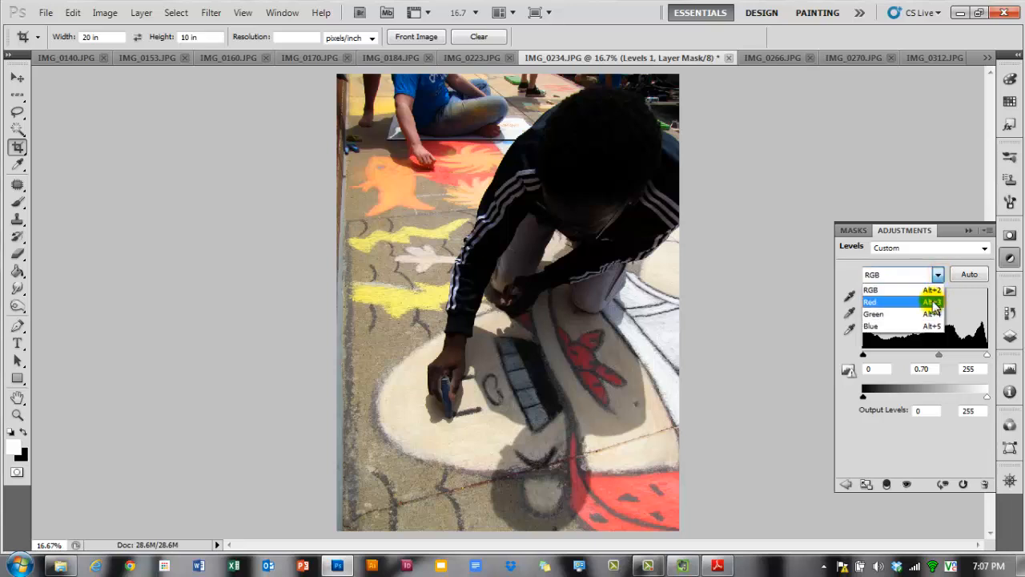
pyautogui.click(933, 305)
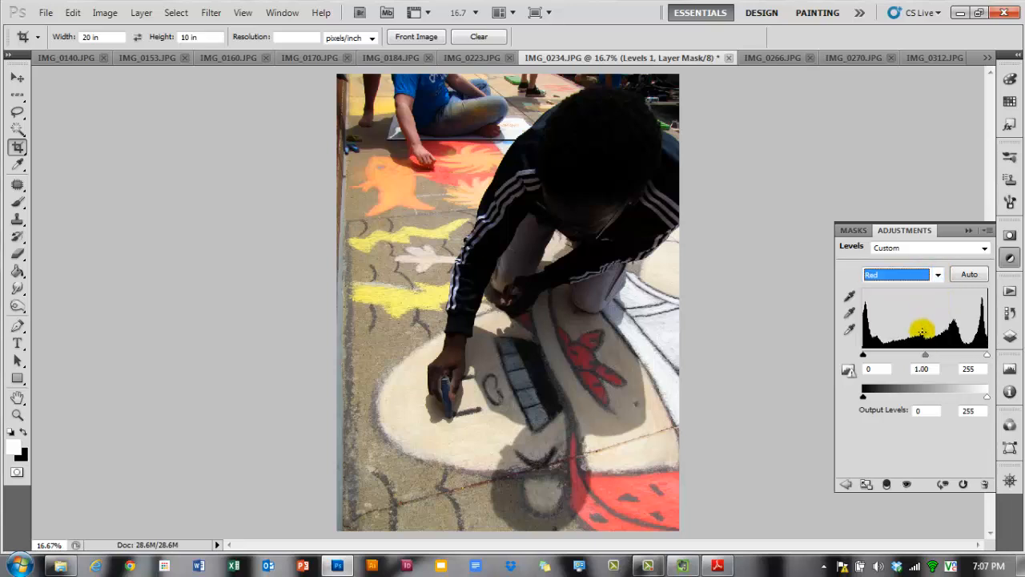
pyautogui.moveTo(927, 358); pyautogui.dragTo(925, 358)
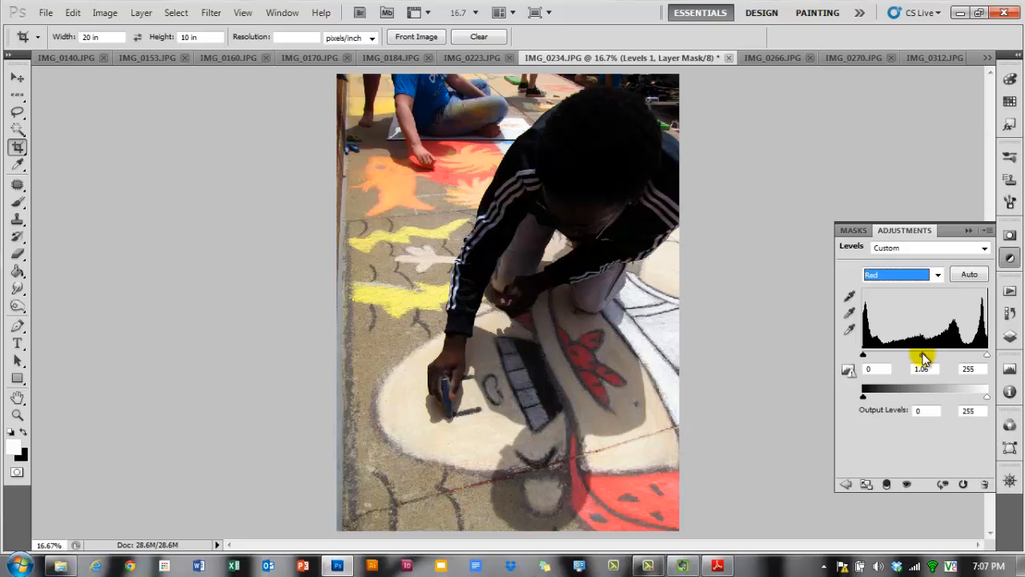
pyautogui.moveTo(863, 357)
pyautogui.mouseDown()
pyautogui.moveTo(880, 357)
pyautogui.moveTo(863, 357)
pyautogui.mouseUp()
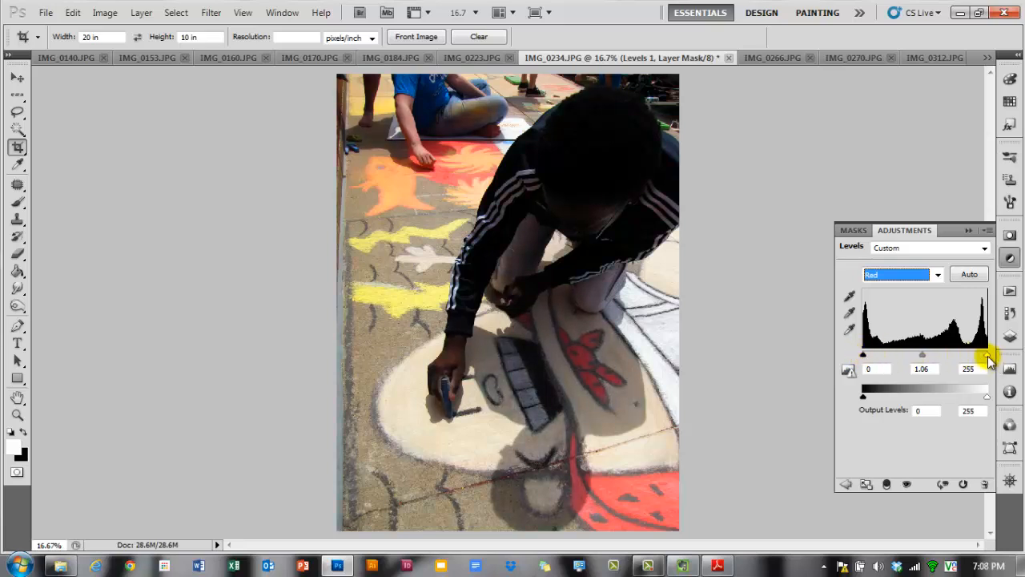
pyautogui.moveTo(987, 356); pyautogui.dragTo(982, 356)
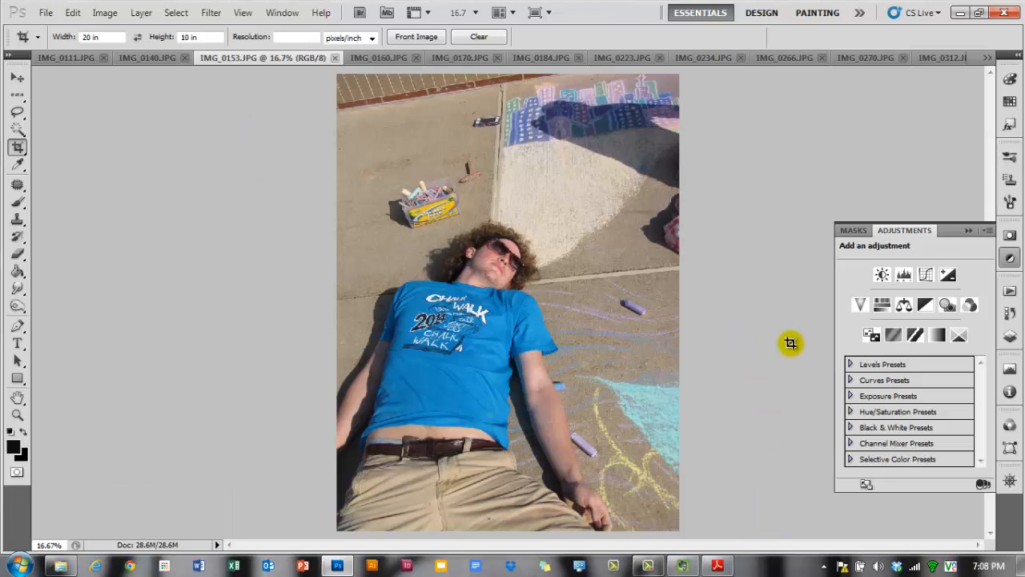
# - Open the layers of IMG_0153 and convert its Background into an editable layer named Layer 0
pyautogui.click(1009, 339)
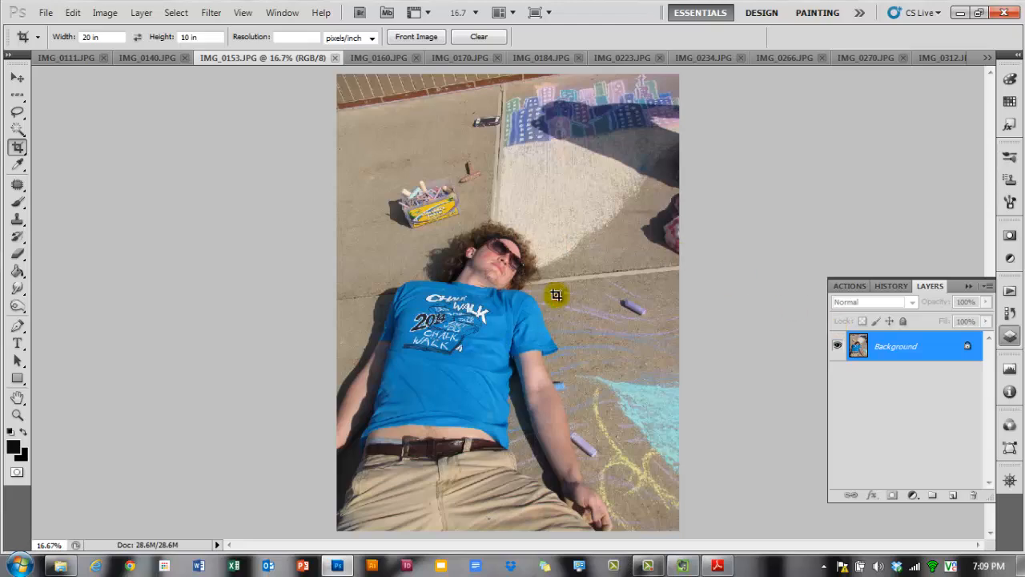
pyautogui.click(373, 58)
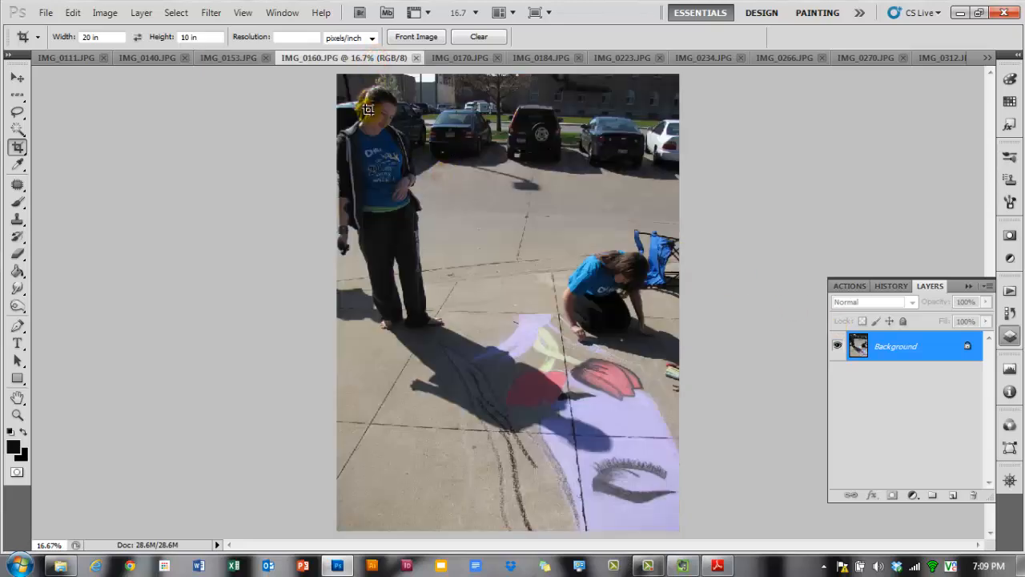
pyautogui.click(229, 58)
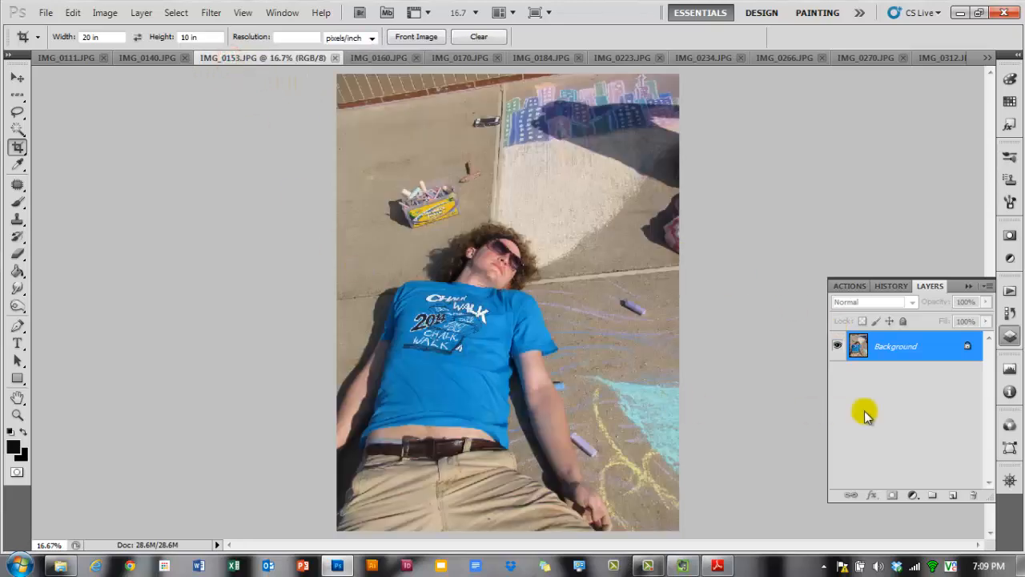
pyautogui.doubleClick(899, 352)
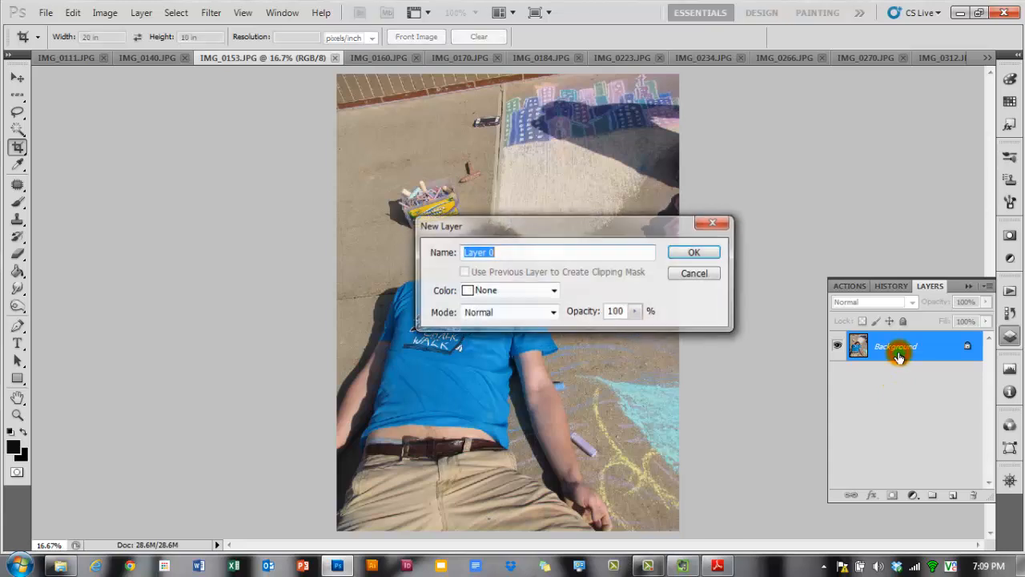
pyautogui.click(688, 252)
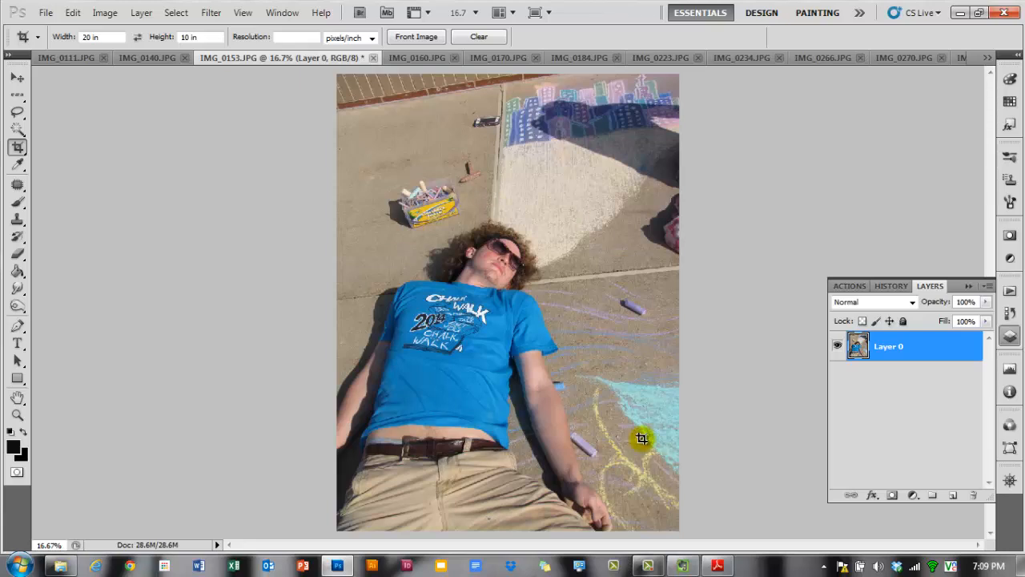
# - Select all of Layer 0, copy it, and paste it into IMG_0160 as a new layer
pyautogui.keyDown('ctrl'); pyautogui.click(857, 352); pyautogui.keyUp('ctrl')
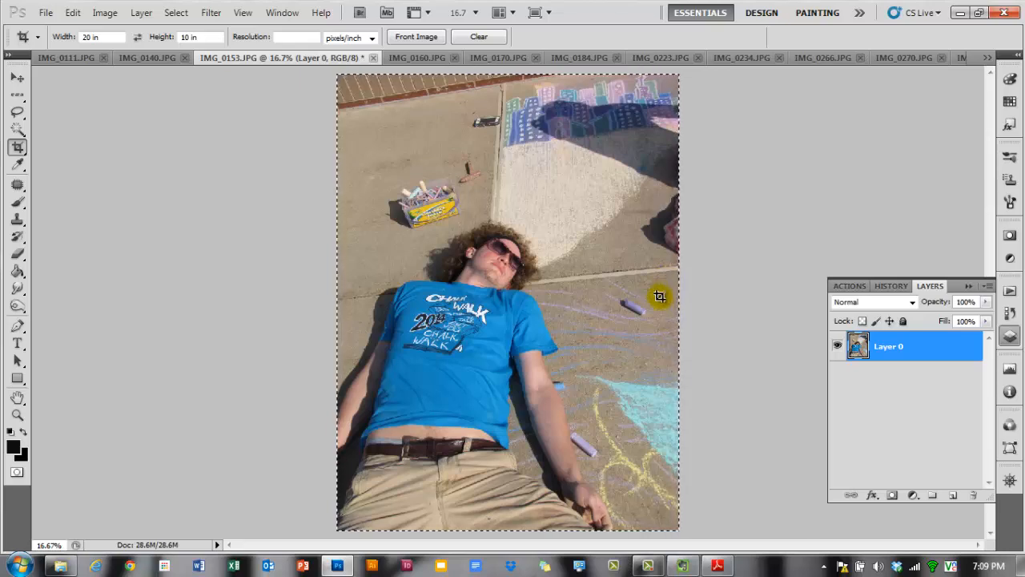
pyautogui.hotkey('ctrl', 'c')
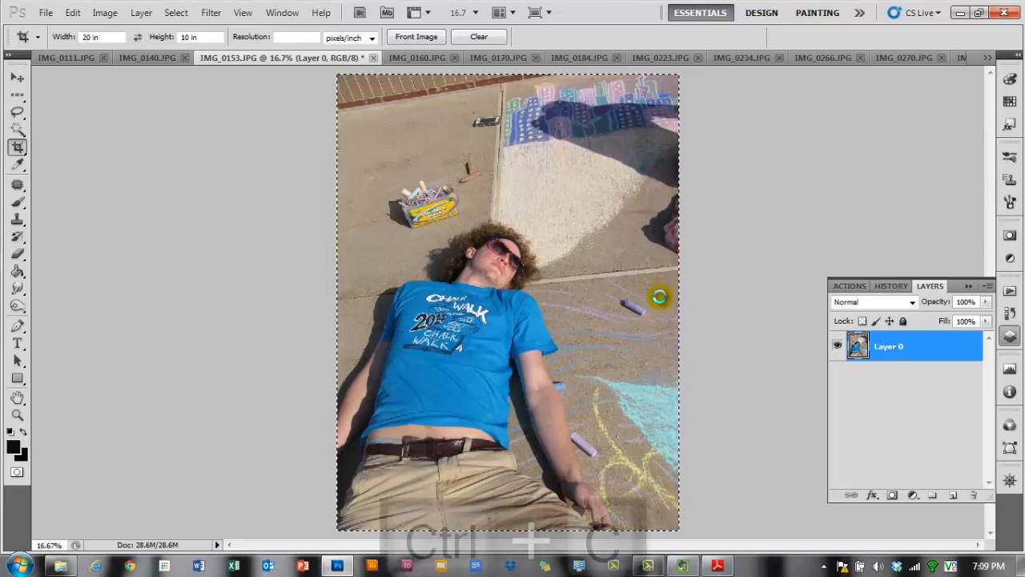
pyautogui.click(428, 57)
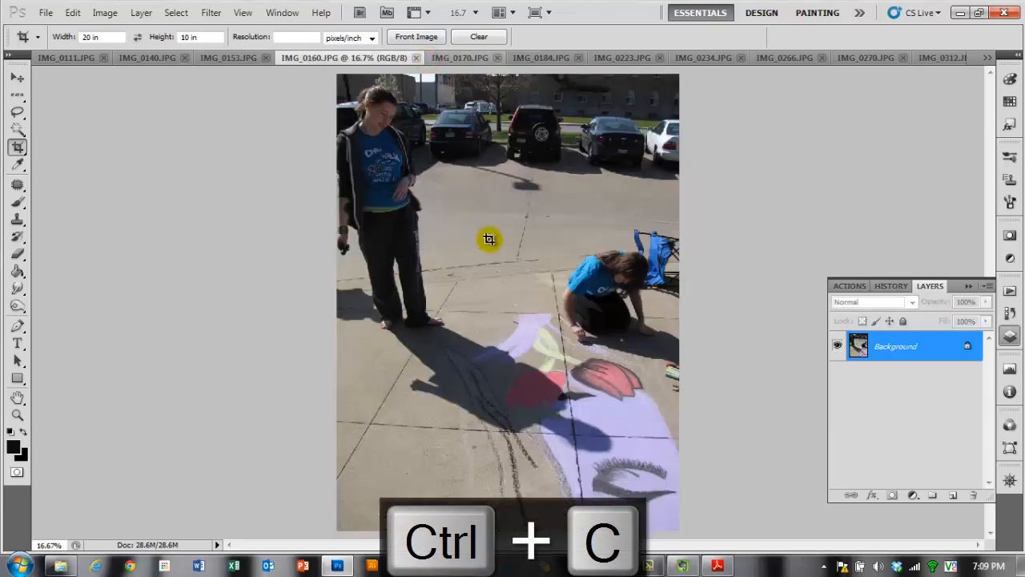
pyautogui.hotkey('ctrl', 'v')
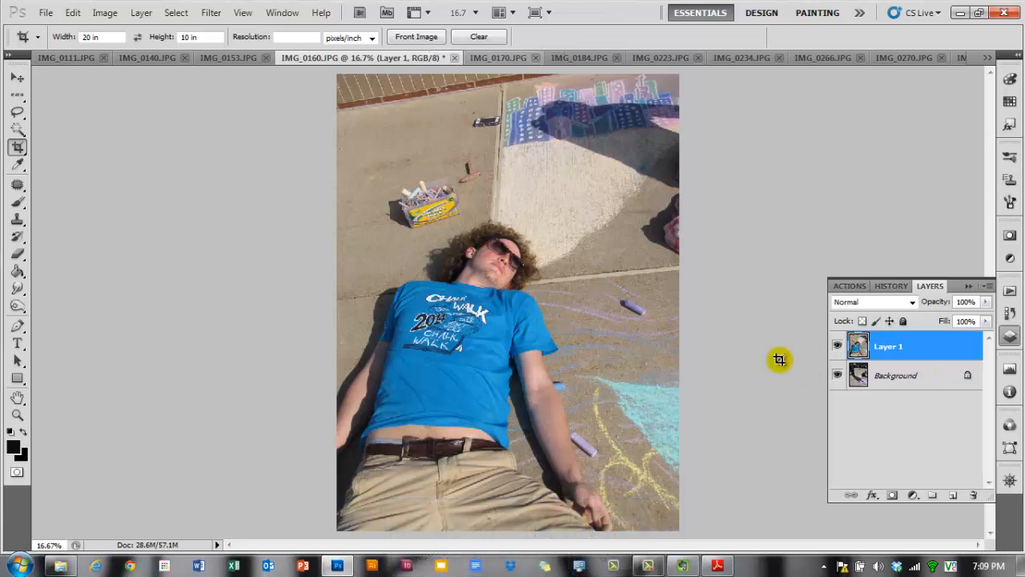
# - Add a layer mask to the pasted Layer 1 and choose the Brush tool
pyautogui.click(891, 350)
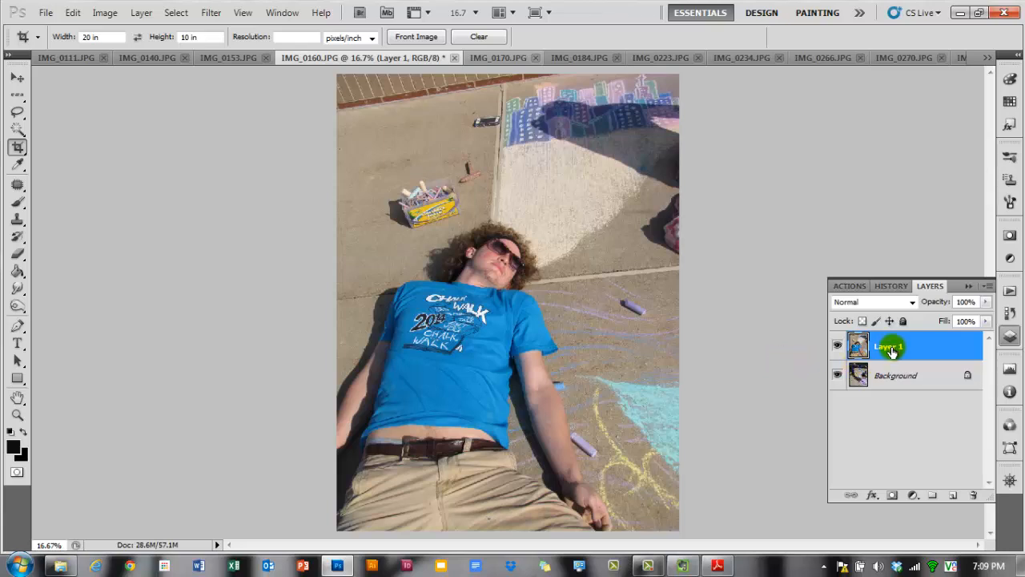
pyautogui.click(892, 497)
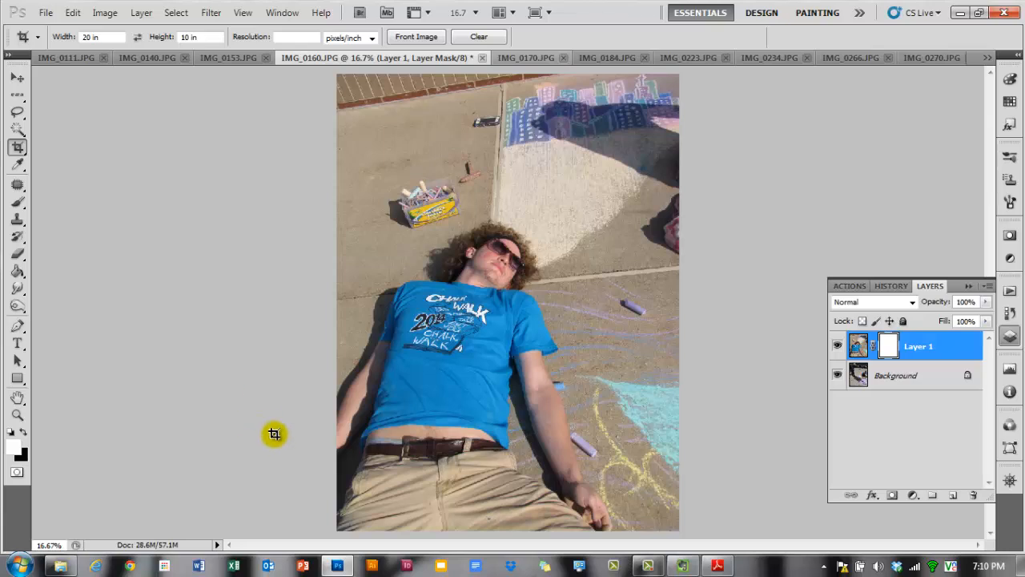
pyautogui.click(18, 204)
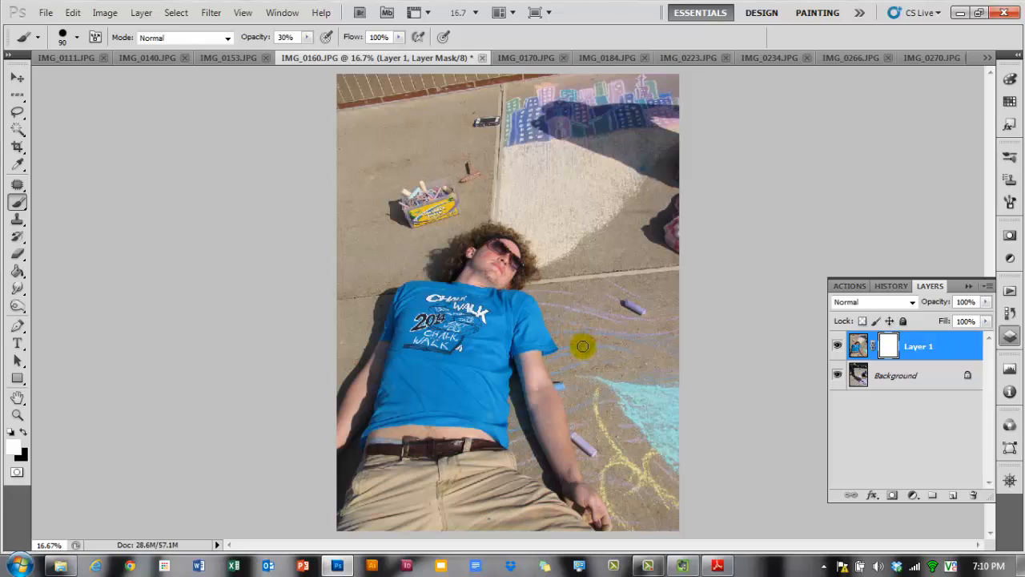
# - Set the brush size to 500 px and the brush opacity to 100%
pyautogui.press(']')
pyautogui.press(']')
pyautogui.press(']')
pyautogui.press(']')
pyautogui.press(']')
pyautogui.press(']')
pyautogui.press(']')
pyautogui.press(']')
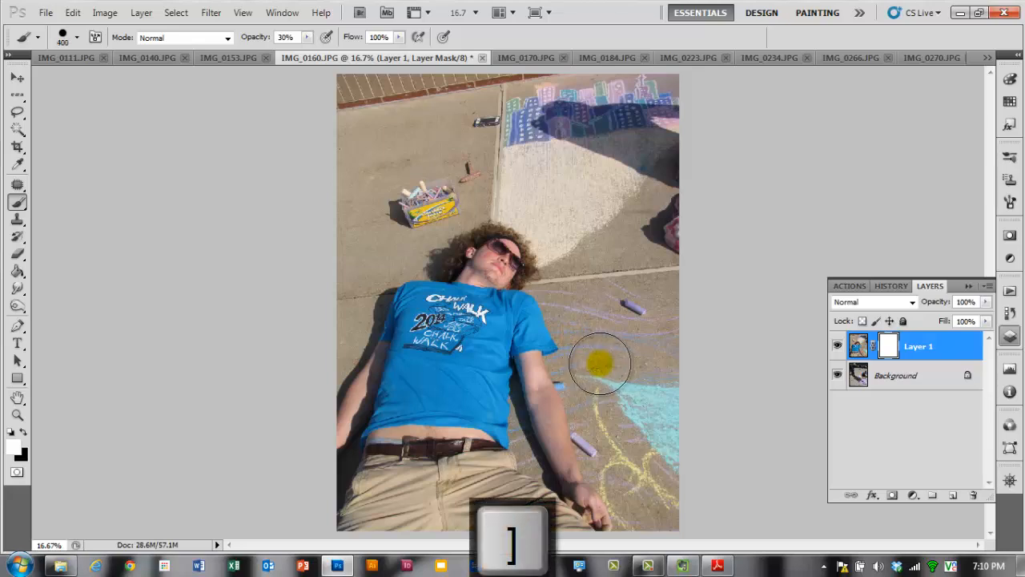
pyautogui.press(']')
pyautogui.hotkey('shift', '[')
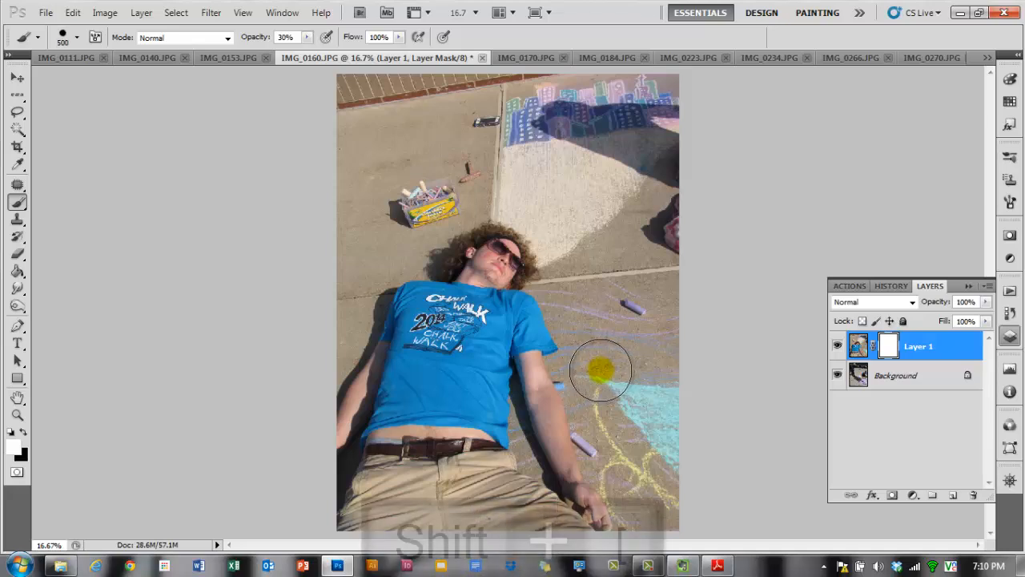
pyautogui.hotkey('shift', '[')
pyautogui.hotkey('shift', ']')
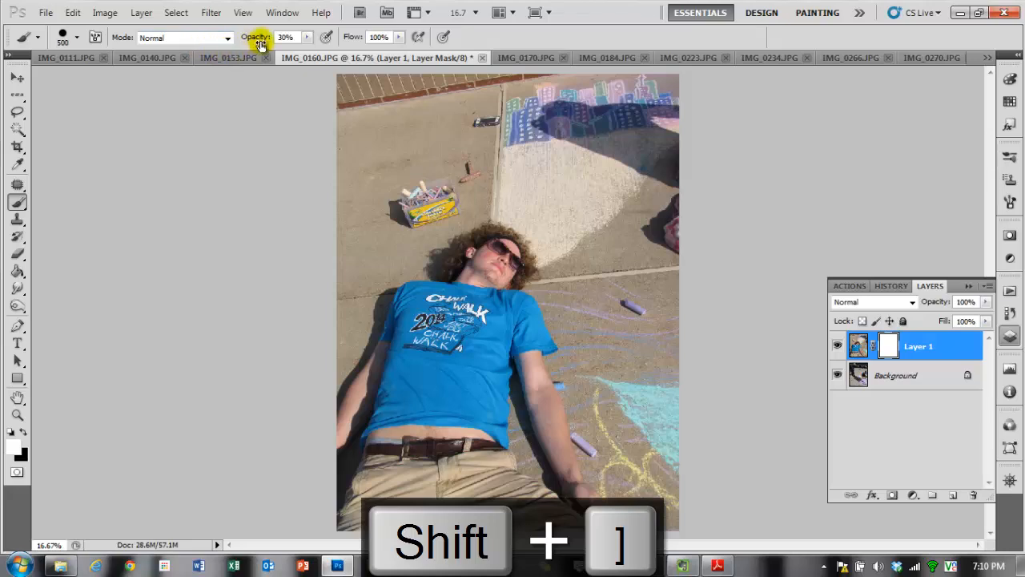
pyautogui.moveTo(259, 42); pyautogui.dragTo(313, 38)
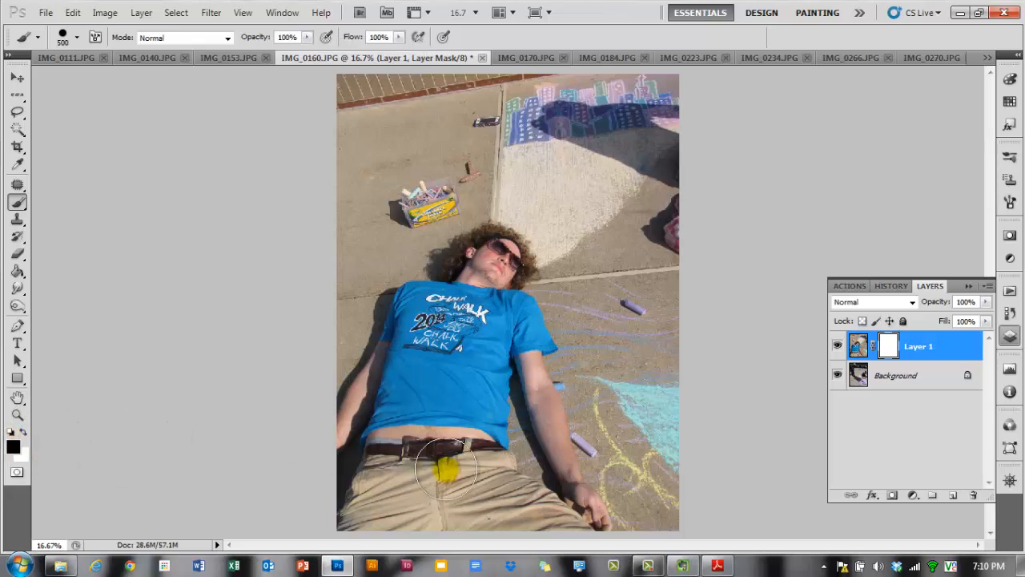
# - Paint black on Layer 1's mask around the lying man to reveal the background photo behind him
pyautogui.moveTo(674, 497)
pyautogui.mouseDown()
pyautogui.moveTo(622, 435)
pyautogui.moveTo(647, 492)
pyautogui.moveTo(629, 485)
pyautogui.moveTo(586, 368)
pyautogui.moveTo(584, 292)
pyautogui.moveTo(713, 513)
pyautogui.moveTo(644, 236)
pyautogui.moveTo(604, 264)
pyautogui.moveTo(545, 194)
pyautogui.moveTo(470, 194)
pyautogui.moveTo(377, 240)
pyautogui.moveTo(304, 361)
pyautogui.moveTo(350, 268)
pyautogui.moveTo(364, 276)
pyautogui.moveTo(320, 343)
pyautogui.moveTo(372, 252)
pyautogui.moveTo(478, 145)
pyautogui.moveTo(640, 178)
pyautogui.moveTo(617, 201)
pyautogui.moveTo(641, 100)
pyautogui.moveTo(671, 119)
pyautogui.moveTo(558, 90)
pyautogui.moveTo(513, 96)
pyautogui.moveTo(481, 57)
pyautogui.moveTo(307, 128)
pyautogui.moveTo(368, 166)
pyautogui.mouseUp()
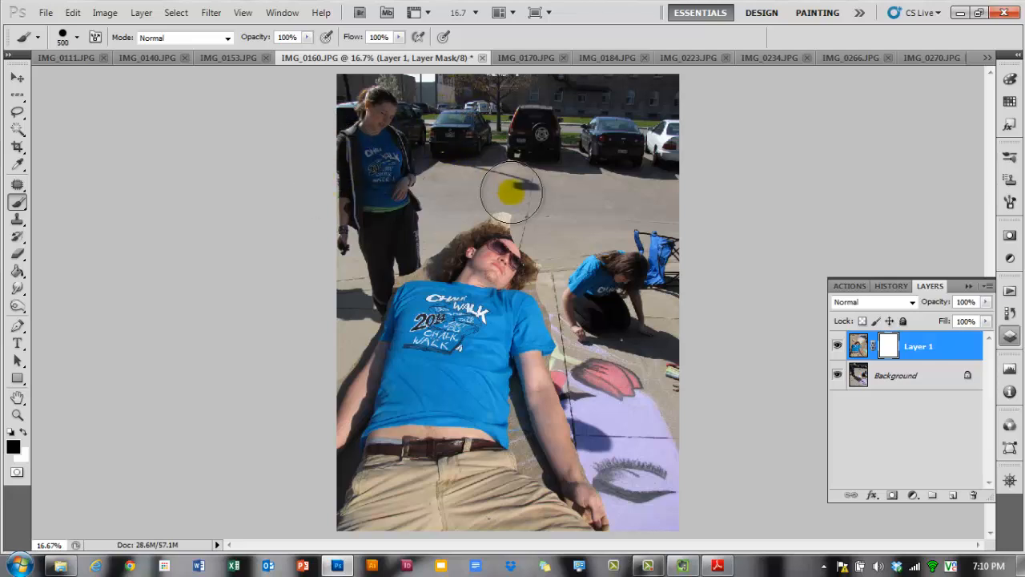
pyautogui.moveTo(470, 197)
pyautogui.mouseDown()
pyautogui.moveTo(404, 241)
pyautogui.moveTo(412, 469)
pyautogui.moveTo(485, 419)
pyautogui.moveTo(498, 354)
pyautogui.moveTo(432, 229)
pyautogui.mouseUp()
pyautogui.scroll(8, 435, 255)
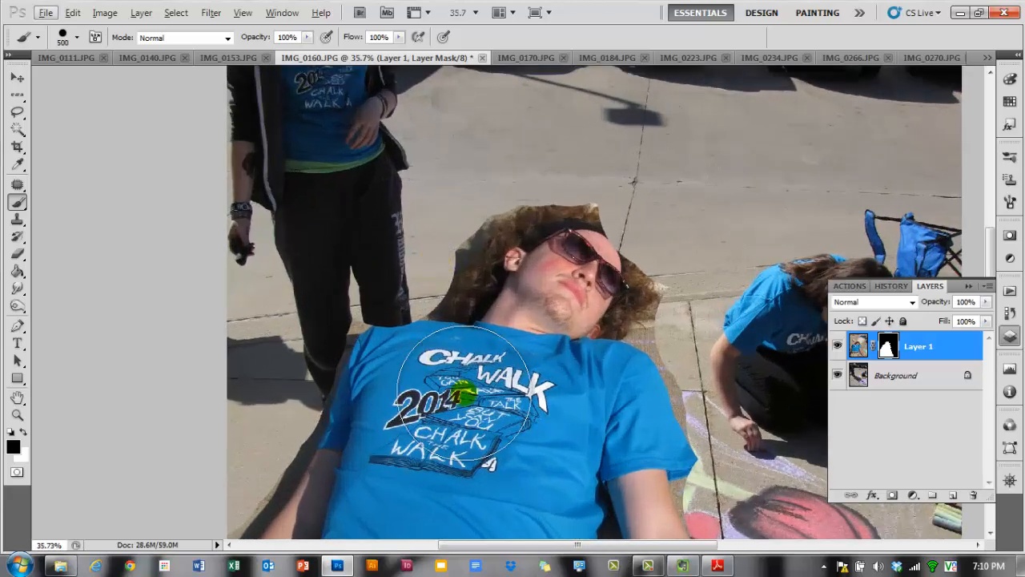
# - Reduce the brush size to 200 px
pyautogui.press('[')
pyautogui.press('[')
pyautogui.press('[')
pyautogui.press('[')
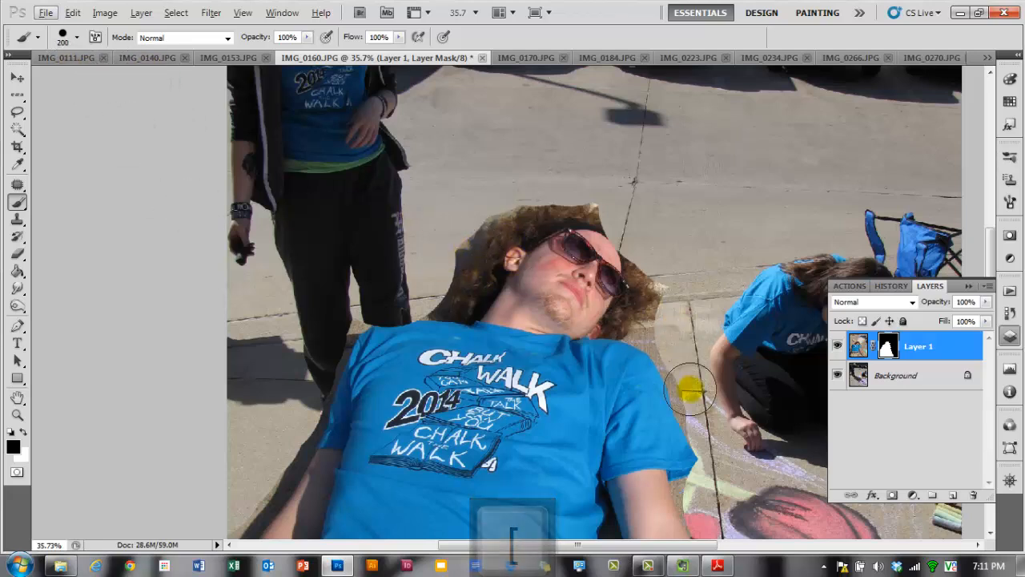
pyautogui.scroll(-1, 672, 393)
pyautogui.scroll(-2, 669, 392)
pyautogui.scroll(-3, 621, 356)
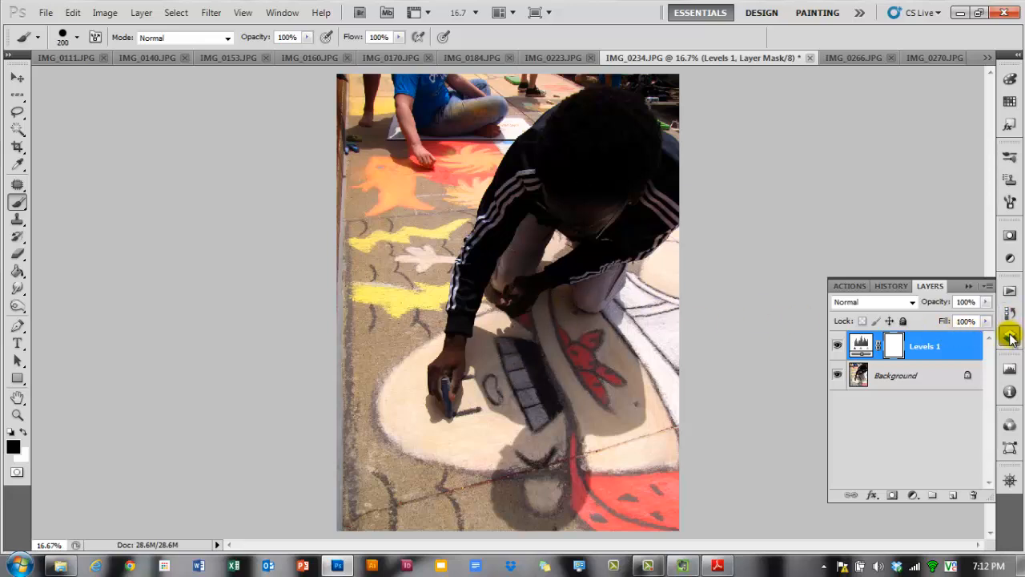
# - Add a Brightness/Contrast adjustment layer to IMG_0234 and set its brightness to 89
pyautogui.click(1007, 265)
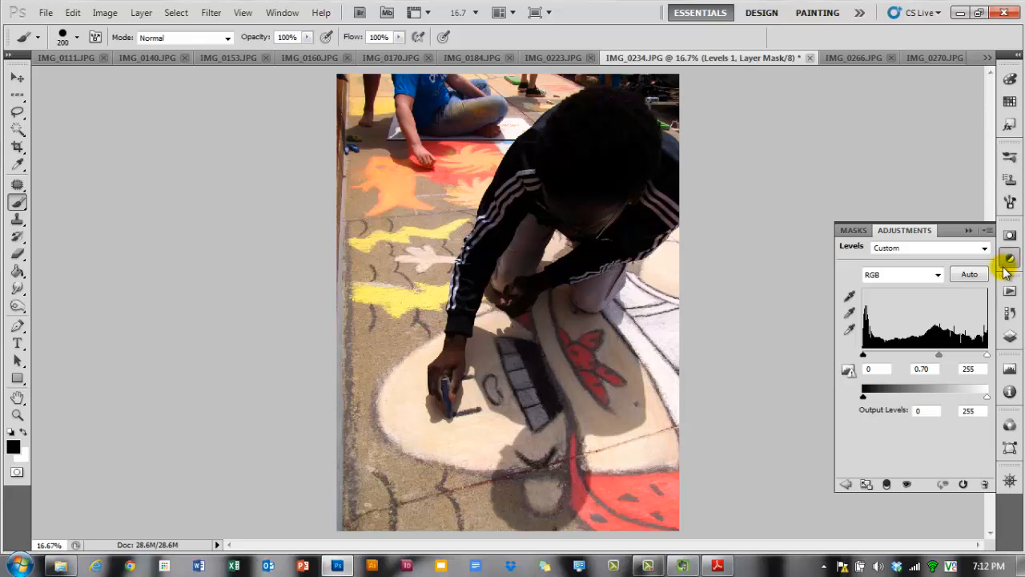
pyautogui.click(845, 484)
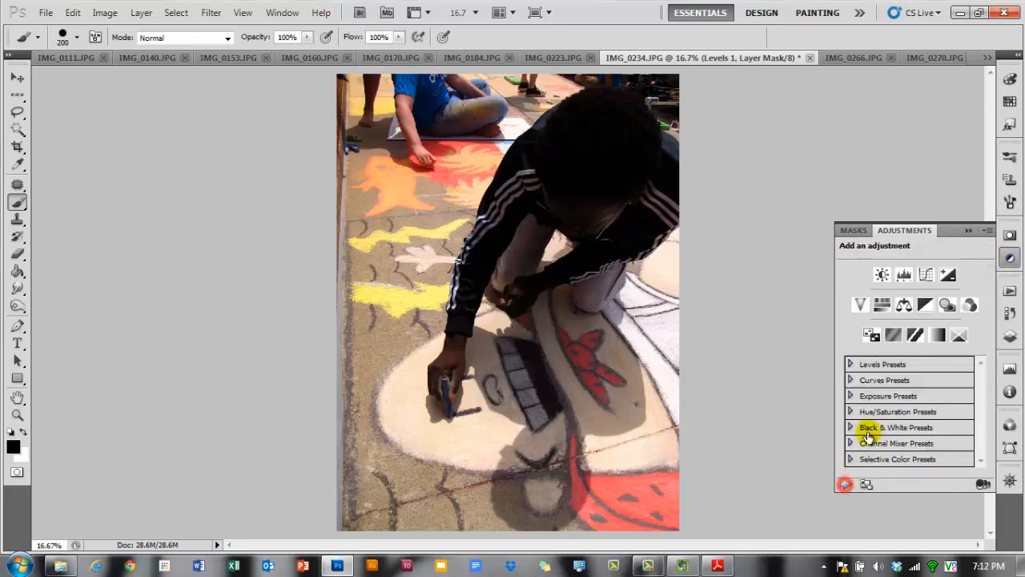
pyautogui.click(881, 277)
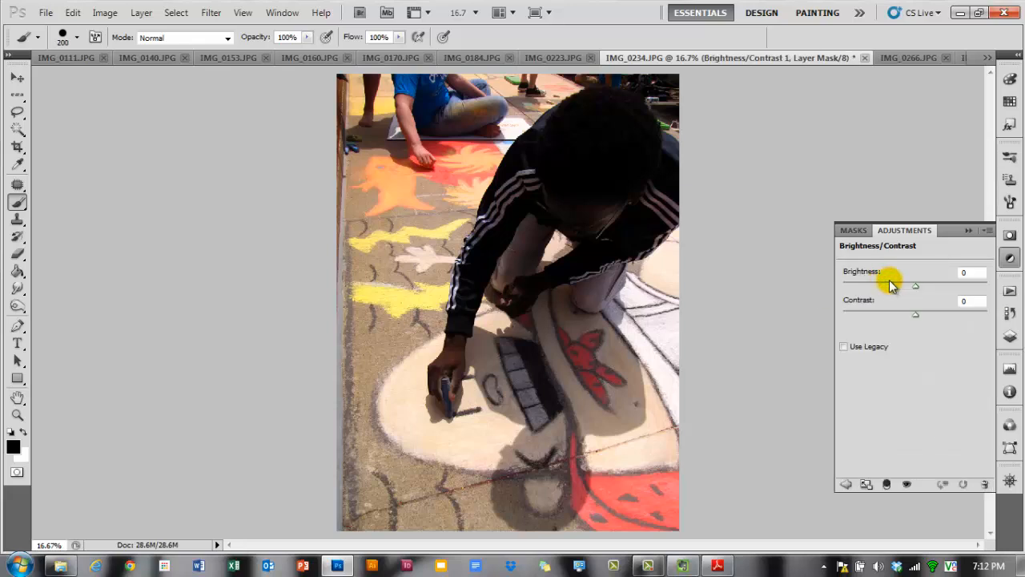
pyautogui.moveTo(867, 269); pyautogui.dragTo(929, 270)
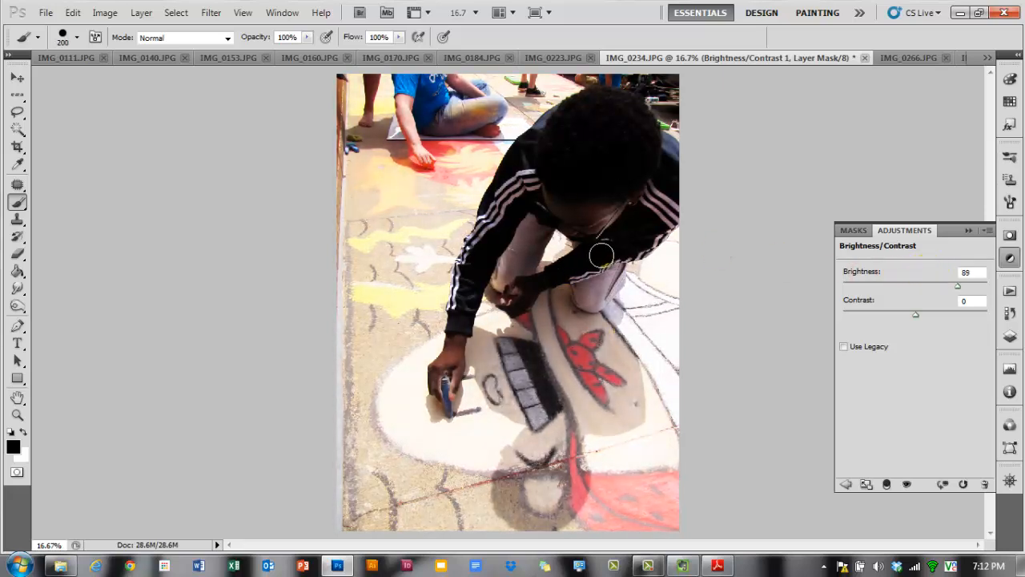
# - Paint black on the Brightness/Contrast mask over the kneeling person to hide the brightening there
pyautogui.moveTo(601, 255)
pyautogui.mouseDown()
pyautogui.moveTo(632, 347)
pyautogui.moveTo(626, 467)
pyautogui.moveTo(577, 439)
pyautogui.moveTo(576, 397)
pyautogui.moveTo(556, 373)
pyautogui.moveTo(533, 186)
pyautogui.mouseUp()
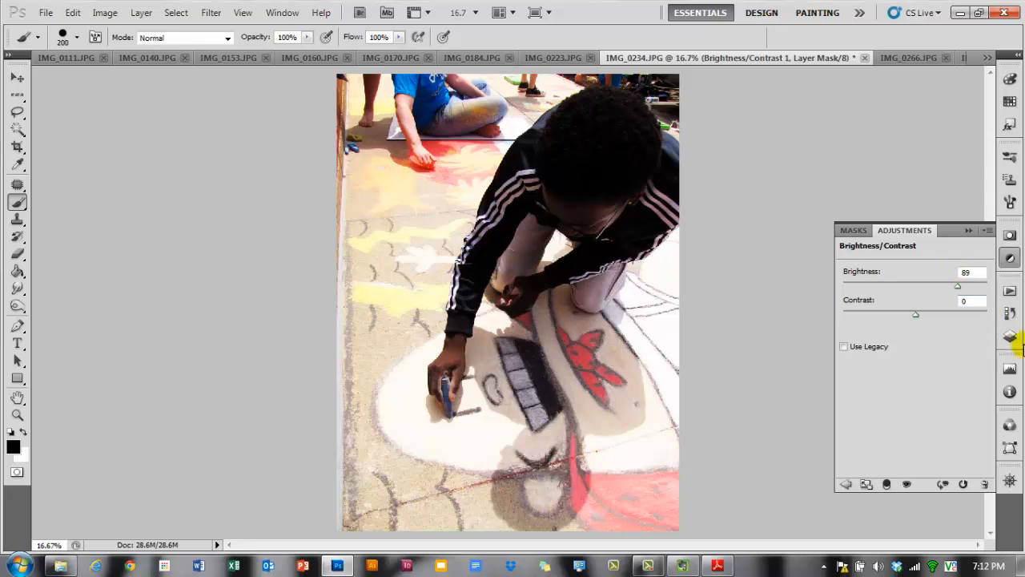
pyautogui.click(1009, 335)
pyautogui.moveTo(532, 344)
pyautogui.mouseDown()
pyautogui.moveTo(680, 385)
pyautogui.moveTo(539, 322)
pyautogui.moveTo(605, 364)
pyautogui.mouseUp()
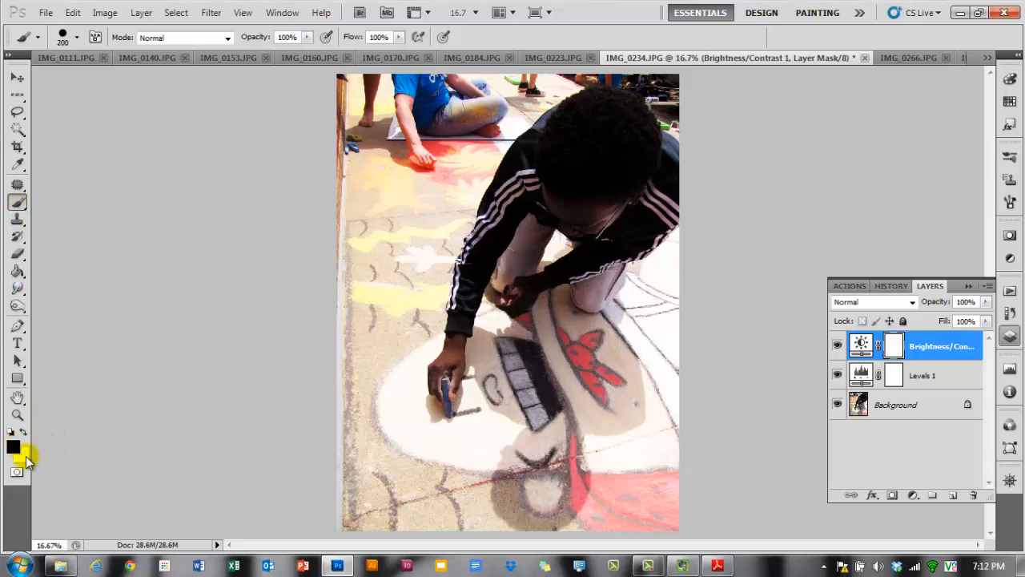
pyautogui.moveTo(499, 438)
pyautogui.mouseDown()
pyautogui.moveTo(502, 396)
pyautogui.moveTo(524, 372)
pyautogui.moveTo(482, 442)
pyautogui.moveTo(508, 380)
pyautogui.moveTo(498, 346)
pyautogui.moveTo(477, 388)
pyautogui.moveTo(471, 370)
pyautogui.moveTo(488, 315)
pyautogui.moveTo(548, 332)
pyautogui.mouseUp()
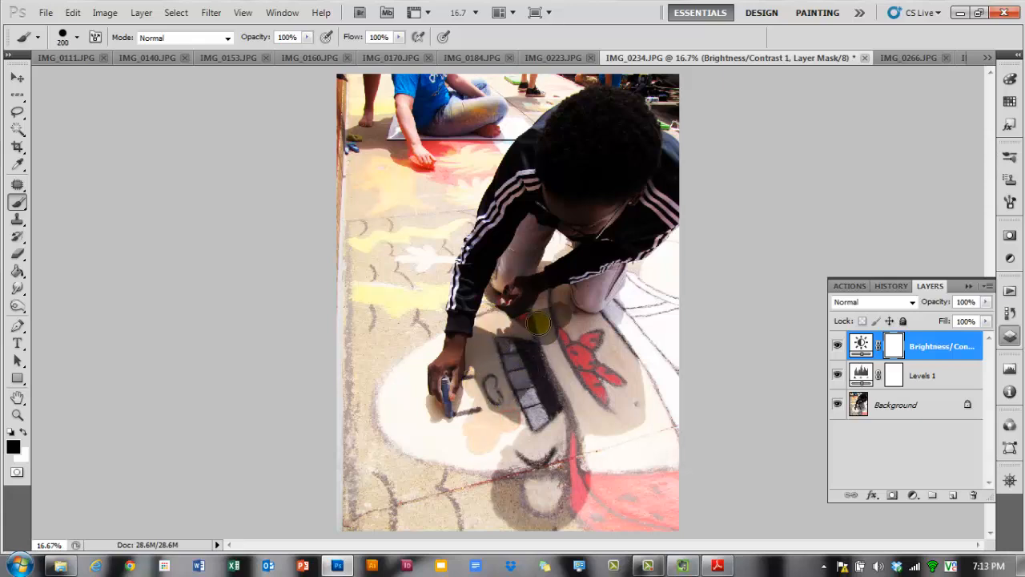
pyautogui.moveTo(559, 298)
pyautogui.mouseDown()
pyautogui.moveTo(588, 324)
pyautogui.moveTo(622, 302)
pyautogui.moveTo(616, 311)
pyautogui.moveTo(645, 264)
pyautogui.moveTo(665, 260)
pyautogui.moveTo(633, 291)
pyautogui.moveTo(703, 266)
pyautogui.moveTo(561, 336)
pyautogui.moveTo(628, 320)
pyautogui.moveTo(517, 410)
pyautogui.moveTo(633, 361)
pyautogui.moveTo(657, 367)
pyautogui.moveTo(494, 466)
pyautogui.moveTo(602, 428)
pyautogui.moveTo(684, 423)
pyautogui.moveTo(630, 459)
pyautogui.moveTo(481, 473)
pyautogui.moveTo(539, 498)
pyautogui.moveTo(475, 507)
pyautogui.moveTo(656, 531)
pyautogui.moveTo(619, 534)
pyautogui.moveTo(652, 468)
pyautogui.moveTo(664, 518)
pyautogui.moveTo(626, 418)
pyautogui.mouseUp()
# - Enlarge the brush to 1000 px and paint out the brightening over the lower part of the chalk drawing
pyautogui.press(']')
pyautogui.press(']')
pyautogui.press(']')
pyautogui.press(']')
pyautogui.press(']')
pyautogui.press(']')
pyautogui.press(']')
pyautogui.press(']')
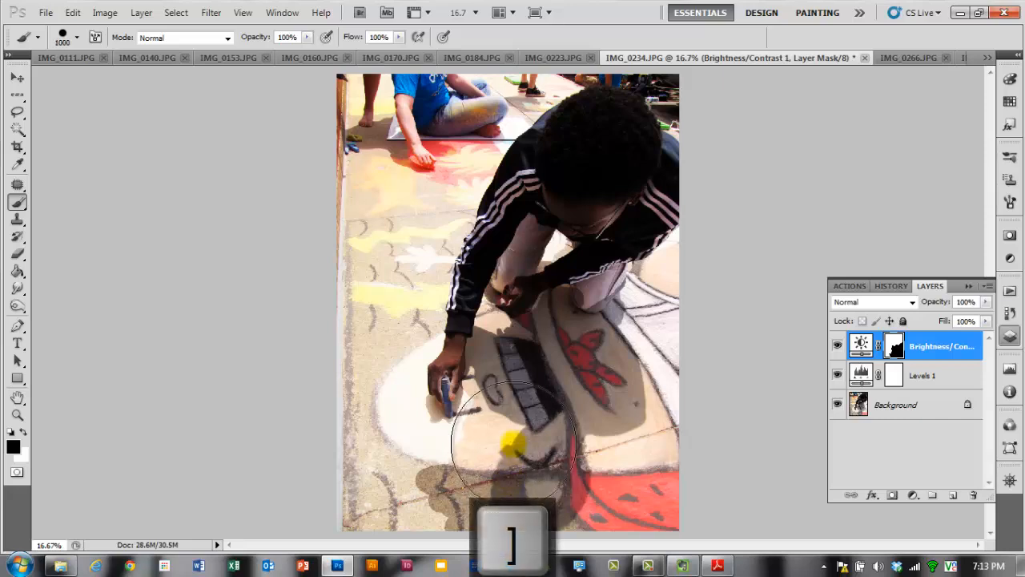
pyautogui.moveTo(371, 411)
pyautogui.mouseDown()
pyautogui.moveTo(369, 365)
pyautogui.moveTo(395, 240)
pyautogui.moveTo(444, 93)
pyautogui.moveTo(355, 186)
pyautogui.moveTo(356, 87)
pyautogui.moveTo(382, 98)
pyautogui.moveTo(417, 160)
pyautogui.moveTo(453, 112)
pyautogui.moveTo(511, 72)
pyautogui.moveTo(555, 86)
pyautogui.moveTo(652, 294)
pyautogui.moveTo(503, 327)
pyautogui.moveTo(531, 411)
pyautogui.moveTo(615, 406)
pyautogui.moveTo(662, 422)
pyautogui.moveTo(653, 373)
pyautogui.moveTo(666, 386)
pyautogui.moveTo(628, 494)
pyautogui.moveTo(549, 493)
pyautogui.moveTo(561, 489)
pyautogui.moveTo(542, 420)
pyautogui.mouseUp()
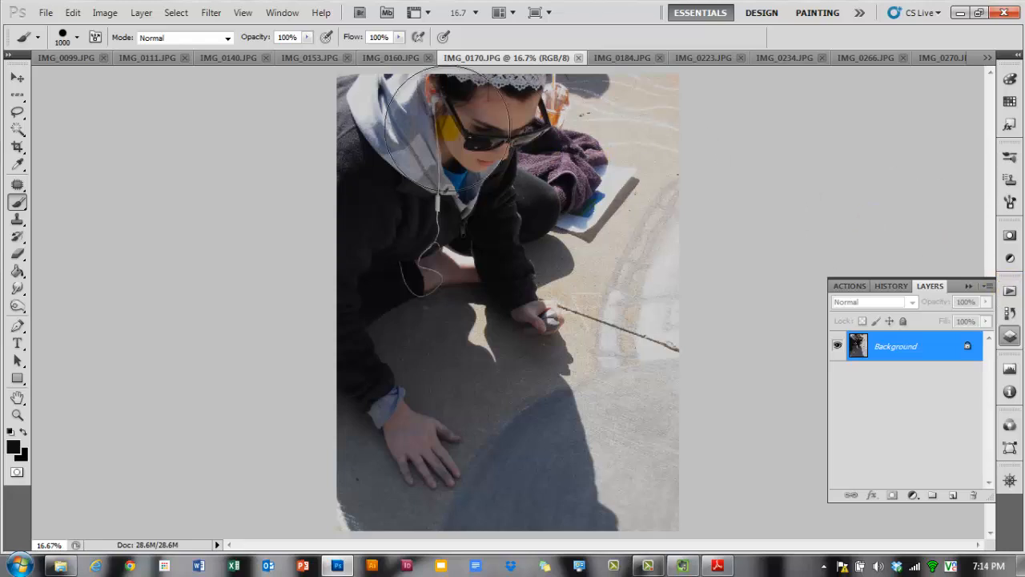
# - Add a Brightness/Contrast adjustment layer to IMG_0170 with brightness 4 and contrast 25
pyautogui.click(282, 14)
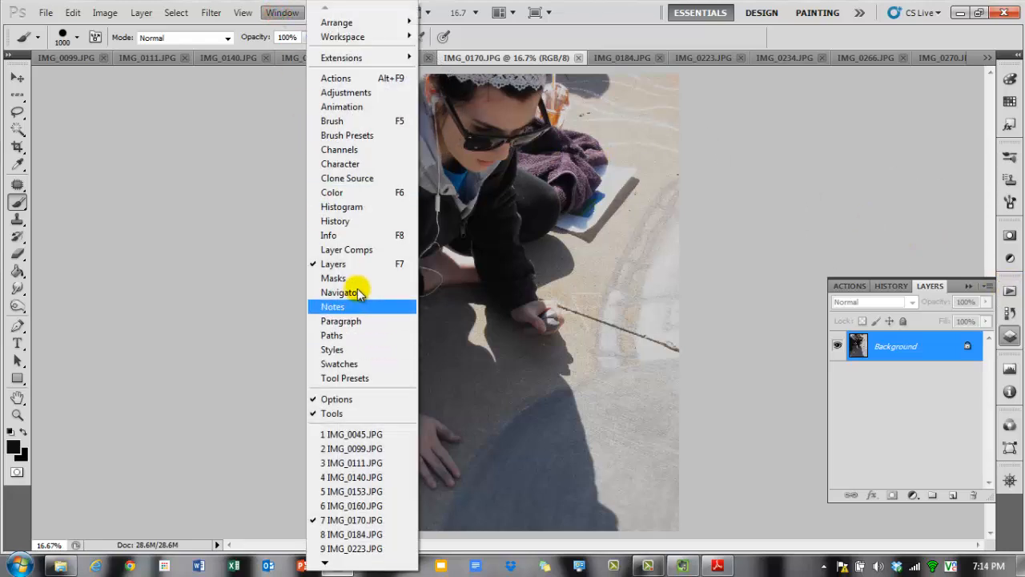
pyautogui.click(363, 93)
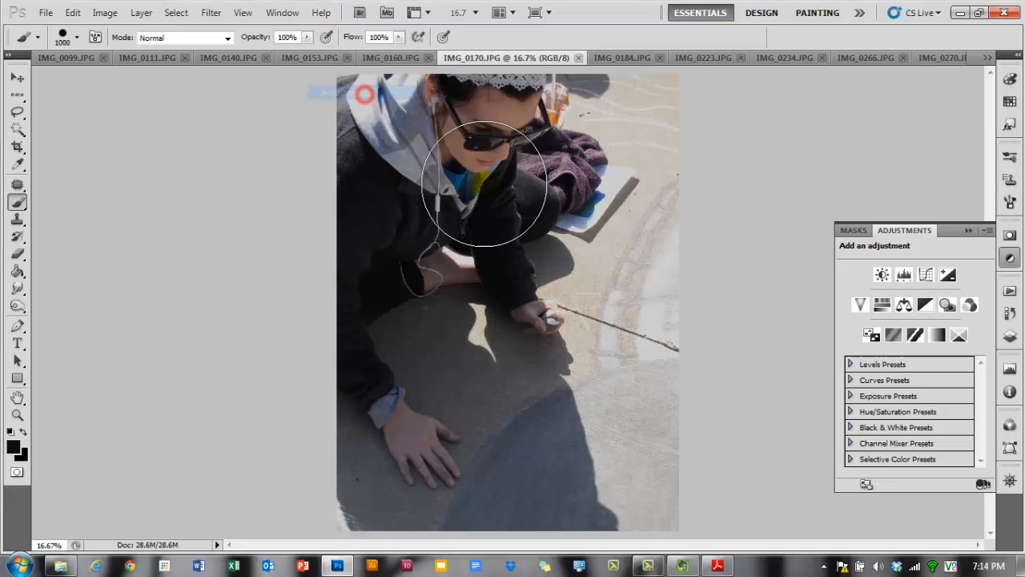
pyautogui.click(880, 276)
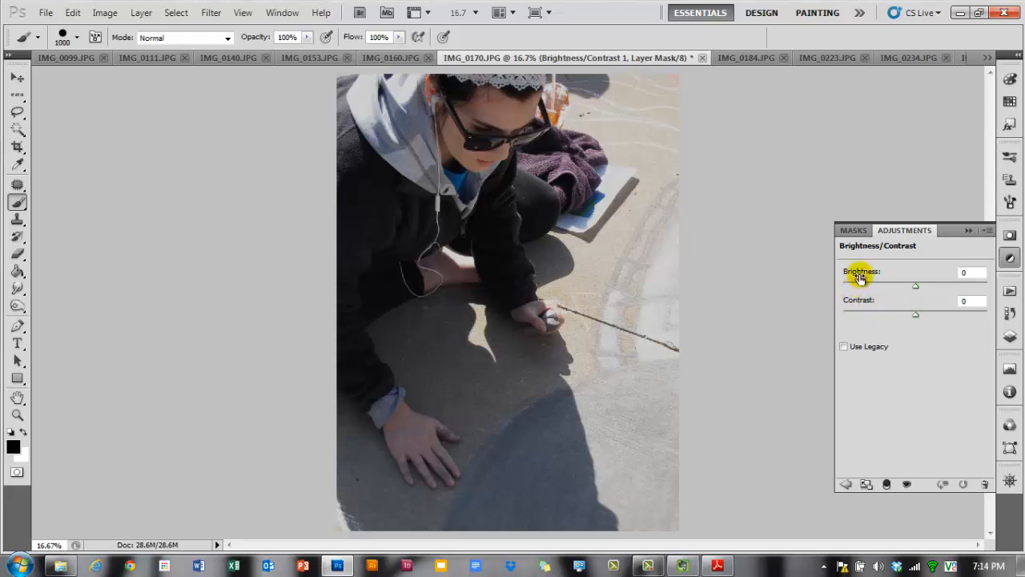
pyautogui.moveTo(915, 288)
pyautogui.mouseDown()
pyautogui.moveTo(934, 286)
pyautogui.moveTo(896, 291)
pyautogui.moveTo(922, 293)
pyautogui.mouseUp()
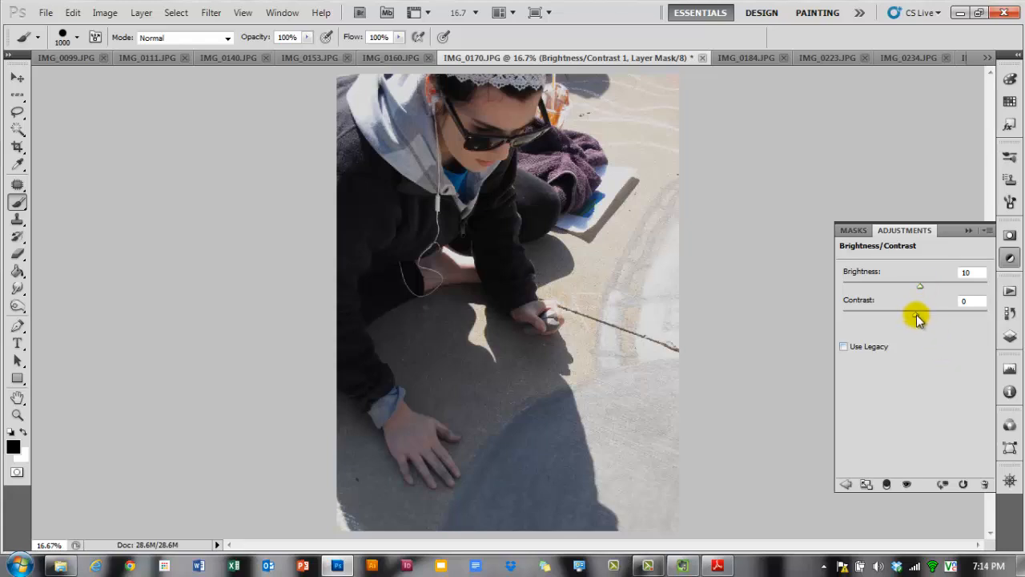
pyautogui.moveTo(917, 316)
pyautogui.mouseDown()
pyautogui.moveTo(873, 317)
pyautogui.moveTo(978, 318)
pyautogui.moveTo(939, 317)
pyautogui.moveTo(922, 288)
pyautogui.moveTo(940, 318)
pyautogui.moveTo(968, 317)
pyautogui.moveTo(932, 314)
pyautogui.mouseUp()
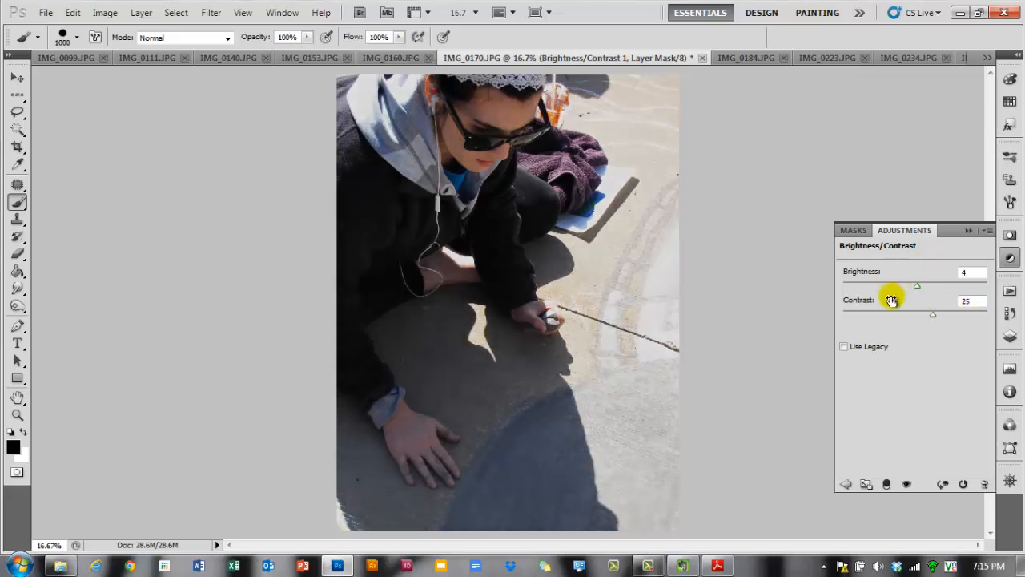
pyautogui.click(846, 485)
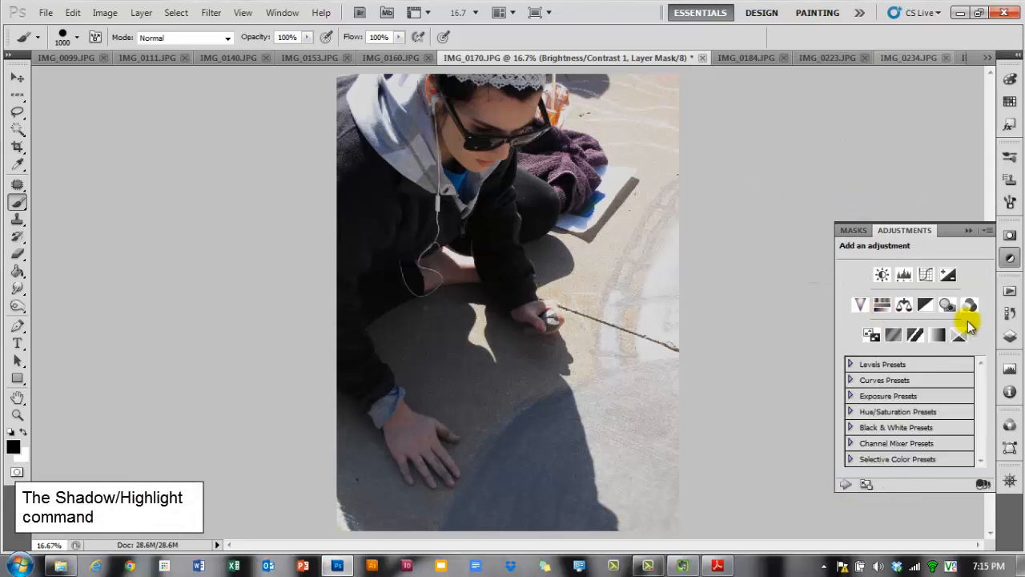
pyautogui.click(1008, 340)
pyautogui.click(1009, 339)
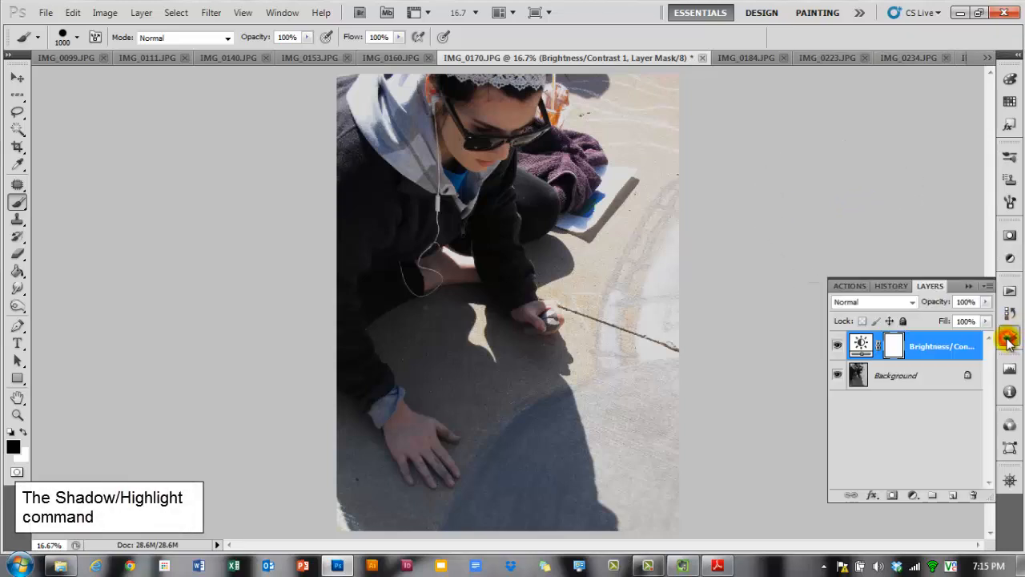
pyautogui.click(912, 495)
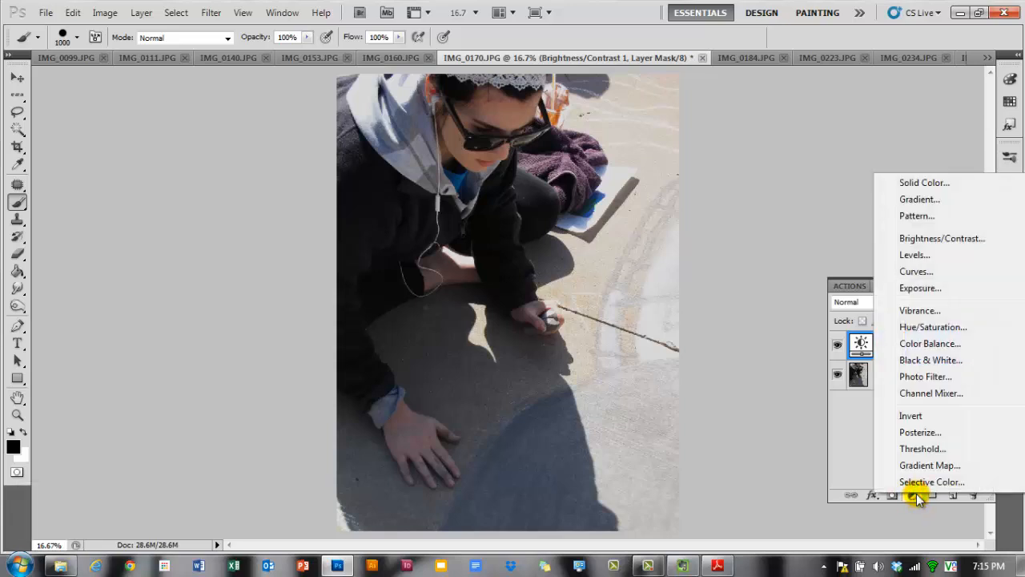
pyautogui.click(860, 445)
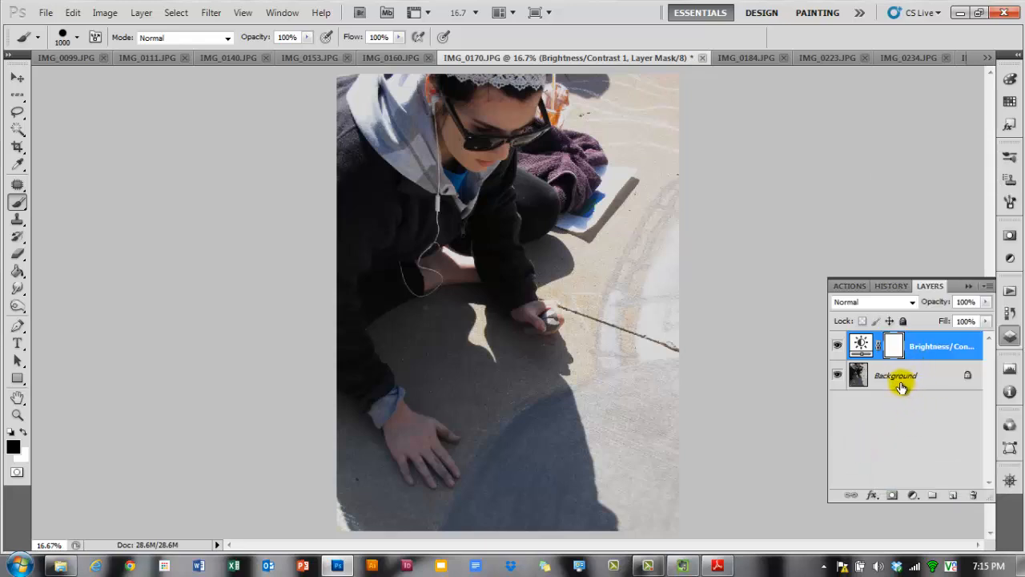
# - Hide the Brightness/Contrast layer and convert the Background into an editable layer named Layer 0
pyautogui.click(837, 344)
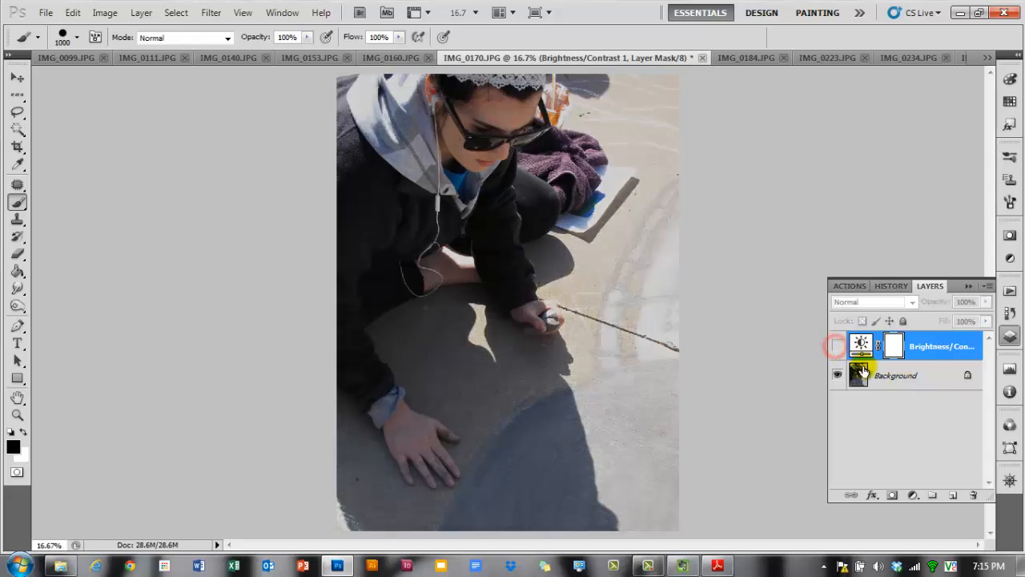
pyautogui.doubleClick(923, 387)
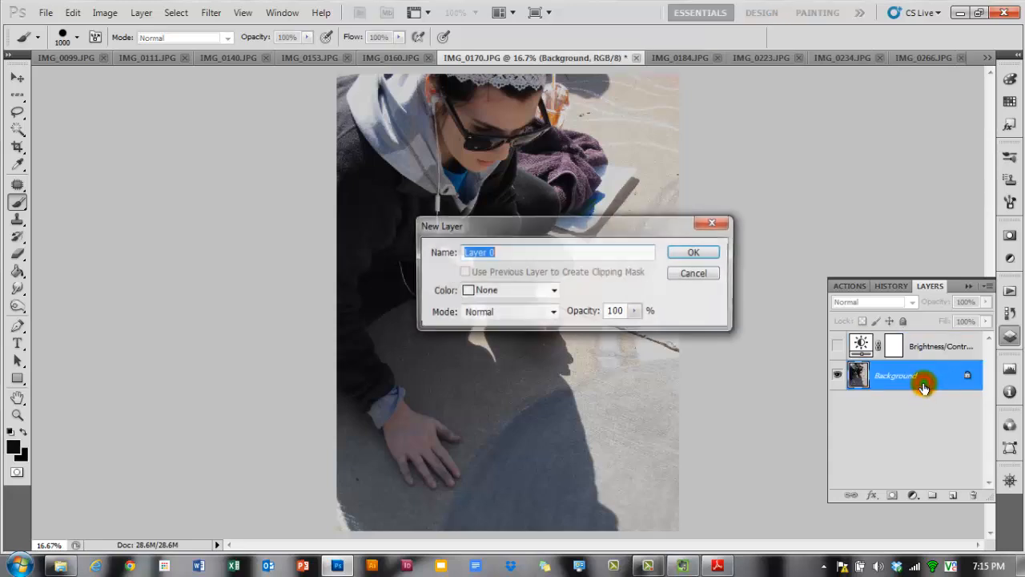
pyautogui.click(699, 253)
# - Duplicate Layer 0, hide the copy and move it beneath Layer 0, then select Layer 0
pyautogui.moveTo(923, 373); pyautogui.dragTo(952, 494)
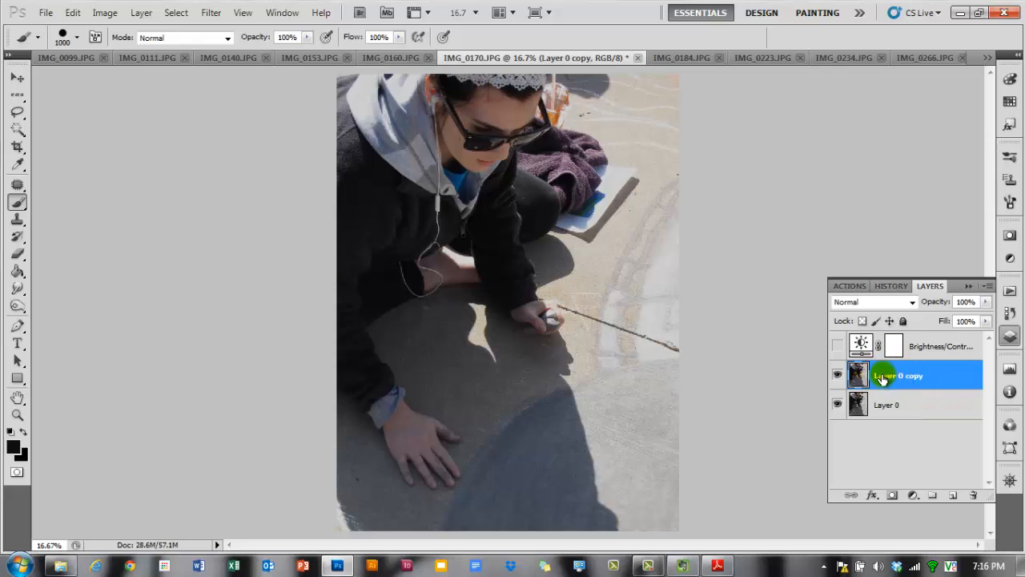
pyautogui.click(838, 379)
pyautogui.moveTo(915, 375); pyautogui.dragTo(917, 411)
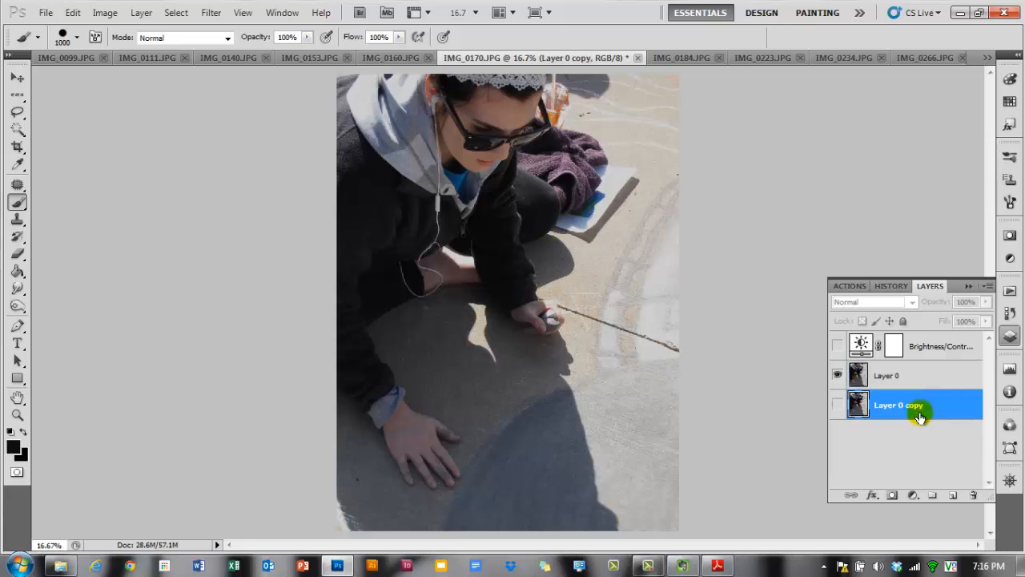
pyautogui.click(893, 371)
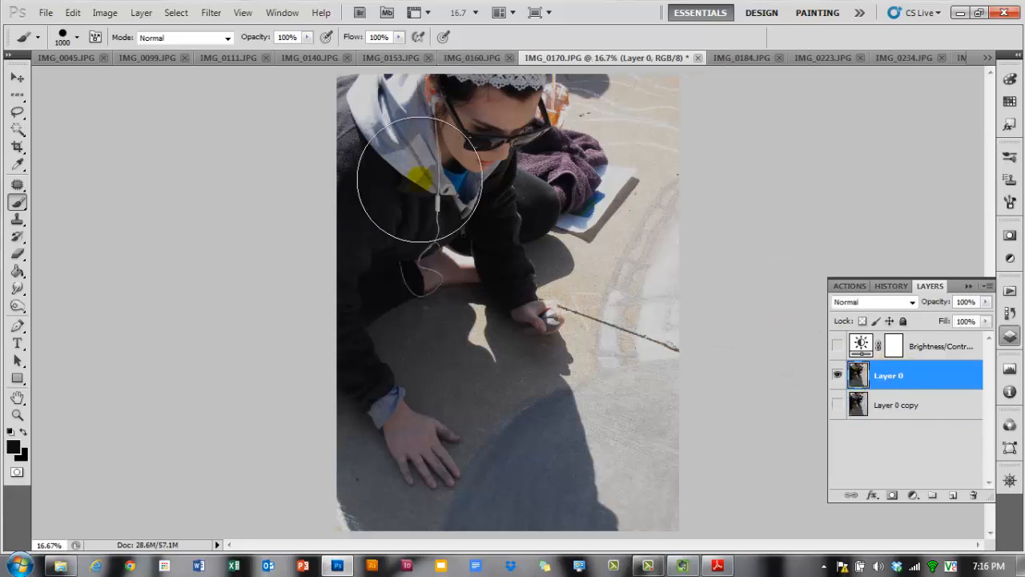
# - Open Shadows/Highlights on Layer 0 and set the shadows amount to 11% and radius to 88 px
pyautogui.click(105, 12)
pyautogui.moveTo(141, 54)
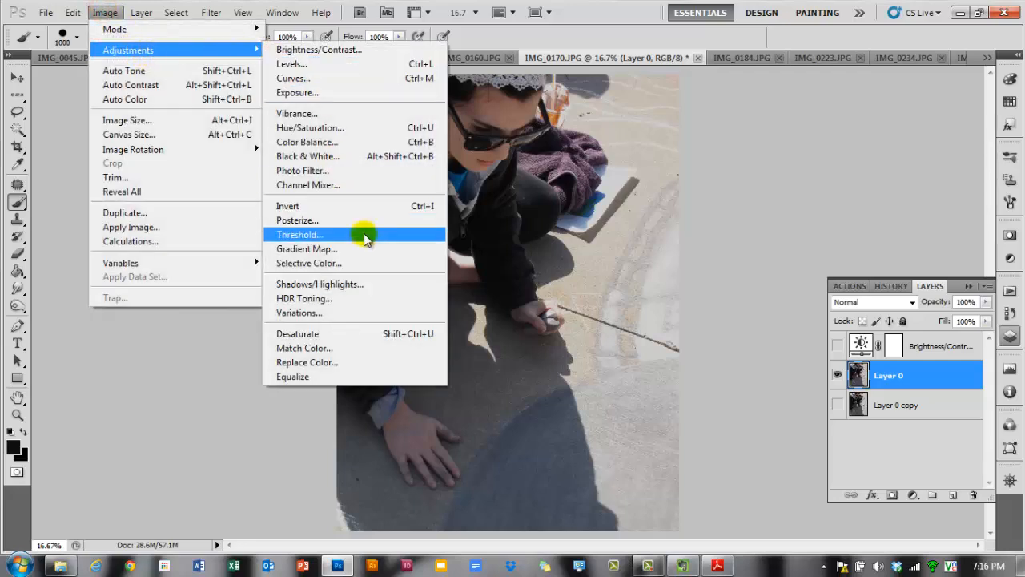
pyautogui.click(340, 286)
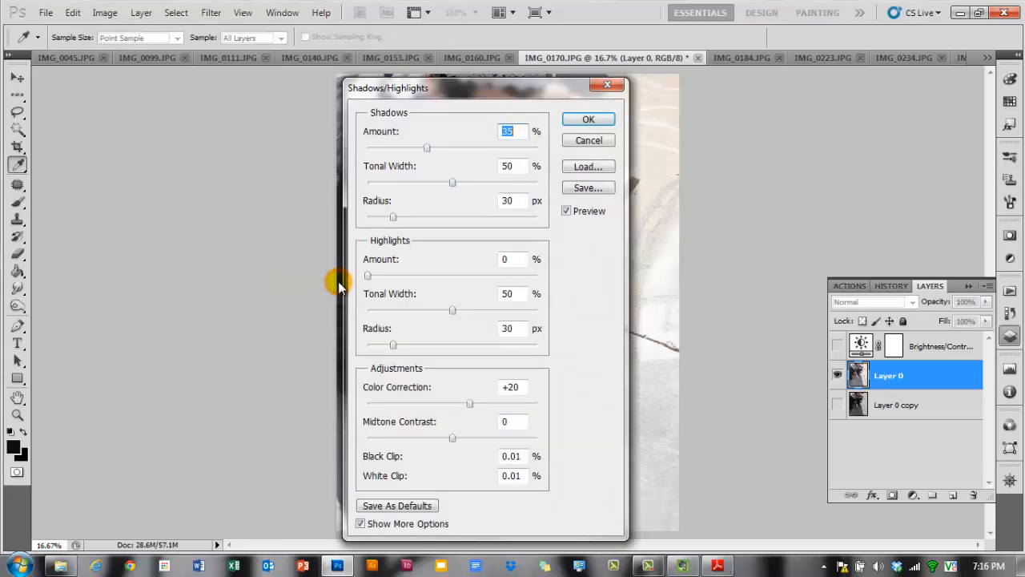
pyautogui.moveTo(583, 95); pyautogui.dragTo(907, 86)
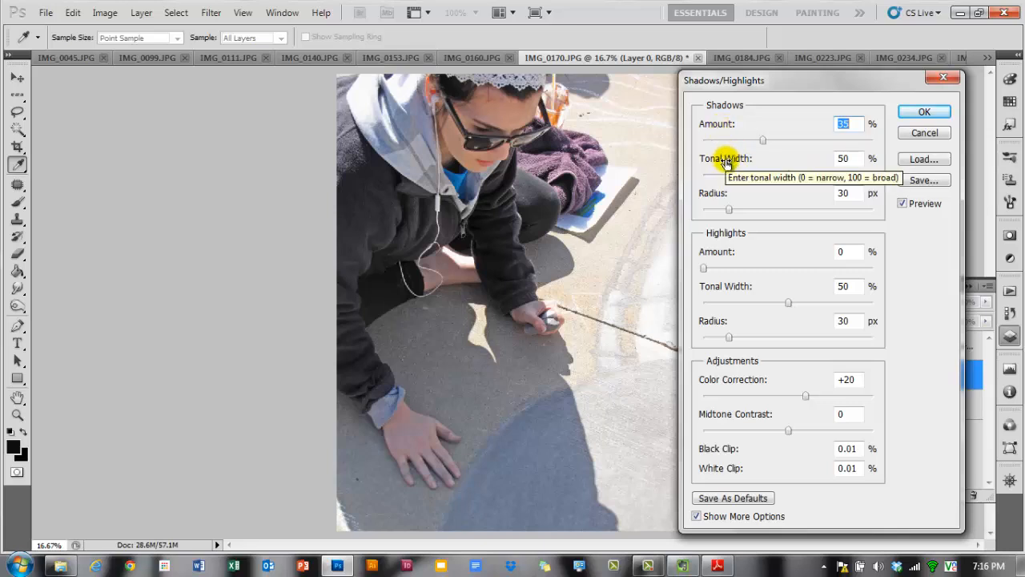
pyautogui.moveTo(712, 193); pyautogui.dragTo(755, 194)
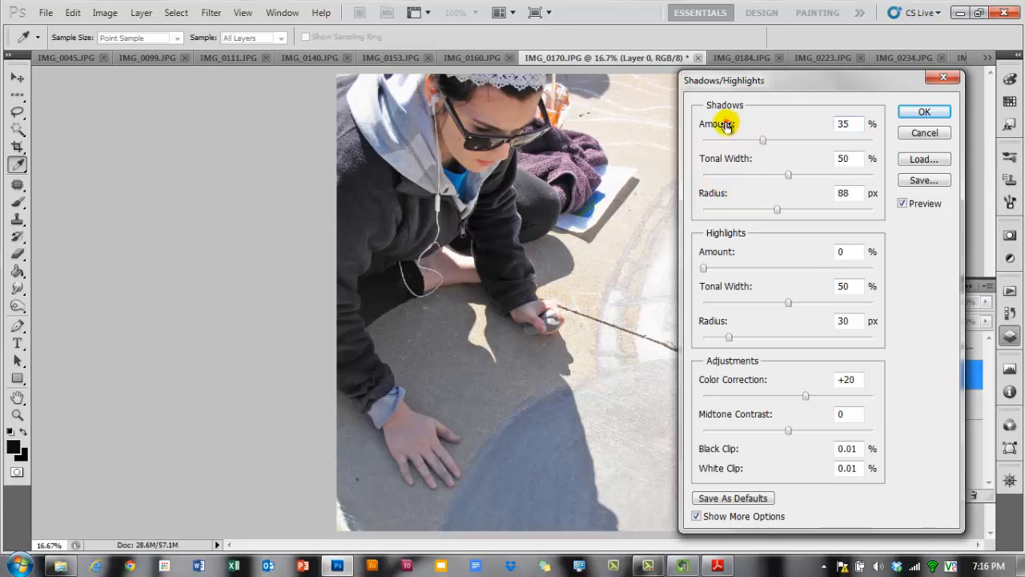
pyautogui.moveTo(727, 122)
pyautogui.mouseDown()
pyautogui.moveTo(747, 126)
pyautogui.moveTo(697, 125)
pyautogui.moveTo(707, 124)
pyautogui.mouseUp()
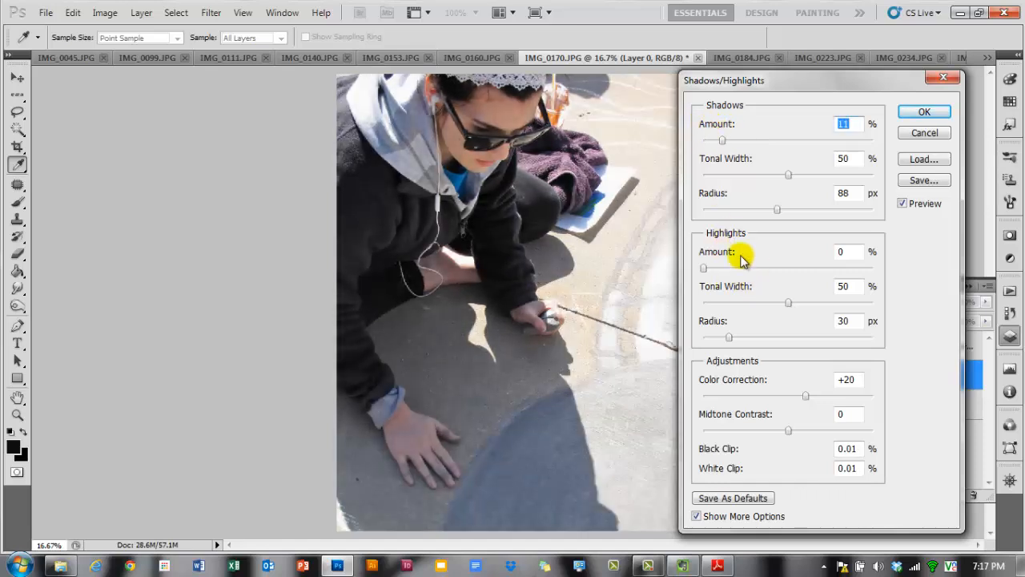
# - Set the highlights amount to 61%, tonal width 77%, radius 21 px and colour correction to -26, then apply
pyautogui.moveTo(726, 256); pyautogui.dragTo(773, 256)
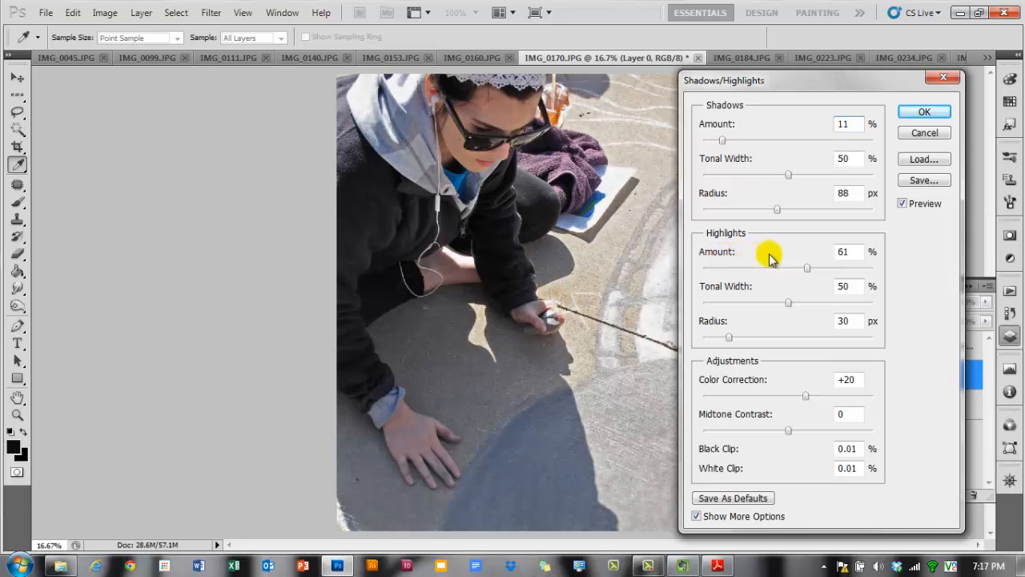
pyautogui.click(739, 289)
pyautogui.moveTo(757, 289); pyautogui.dragTo(759, 290)
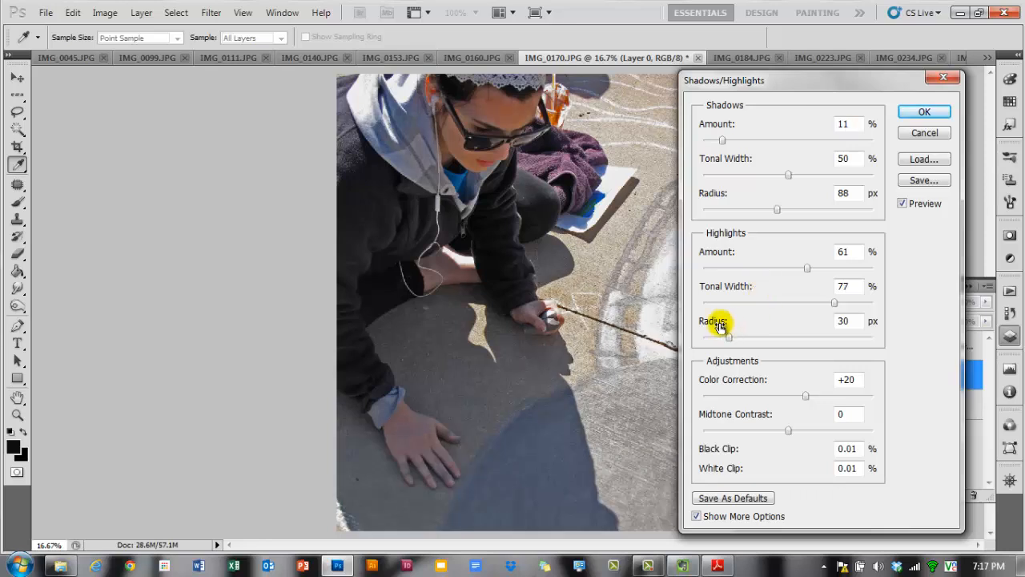
pyautogui.moveTo(720, 325)
pyautogui.mouseDown()
pyautogui.moveTo(759, 326)
pyautogui.moveTo(713, 325)
pyautogui.mouseUp()
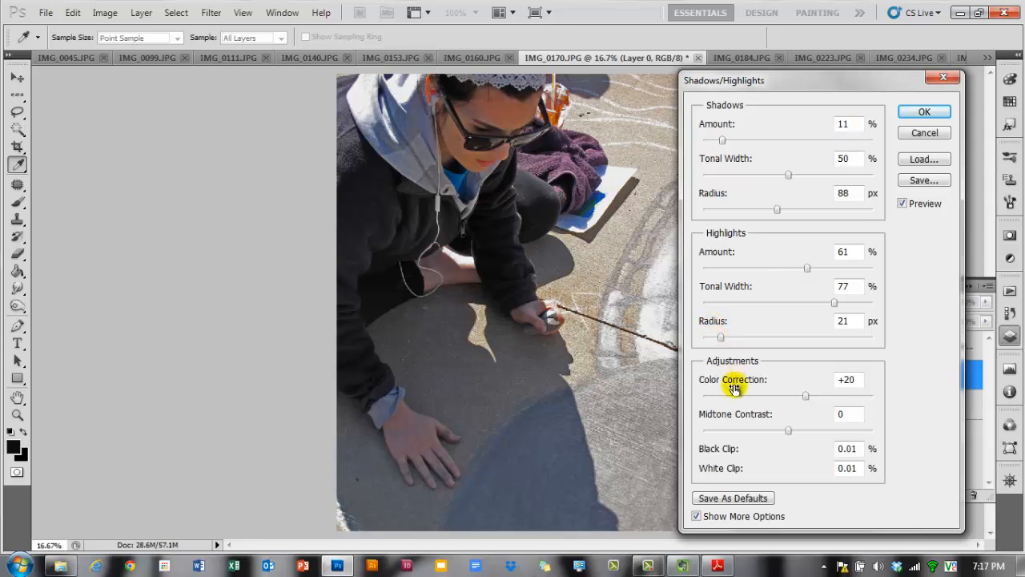
pyautogui.moveTo(738, 382); pyautogui.dragTo(707, 383)
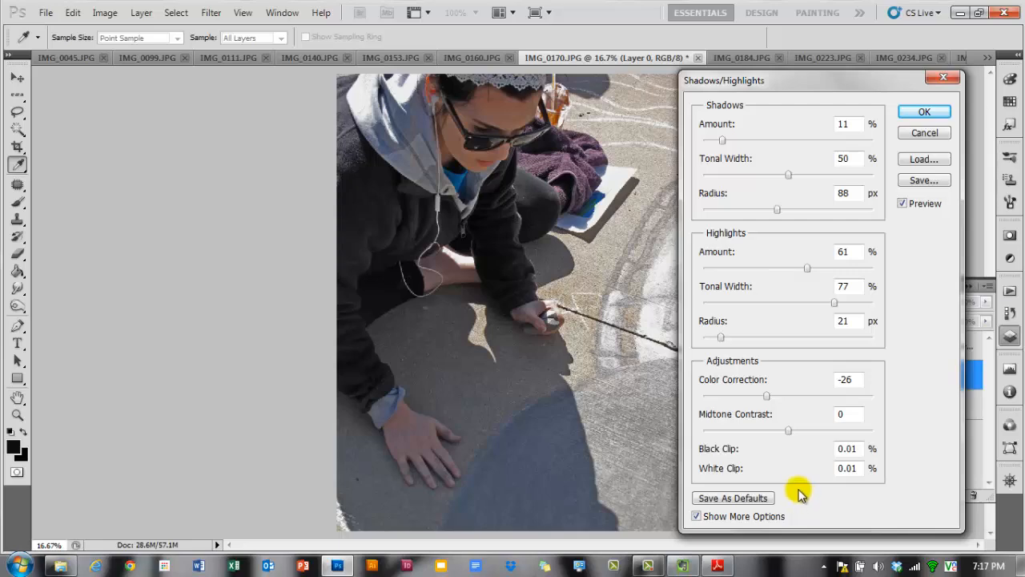
pyautogui.moveTo(838, 79); pyautogui.dragTo(173, 48)
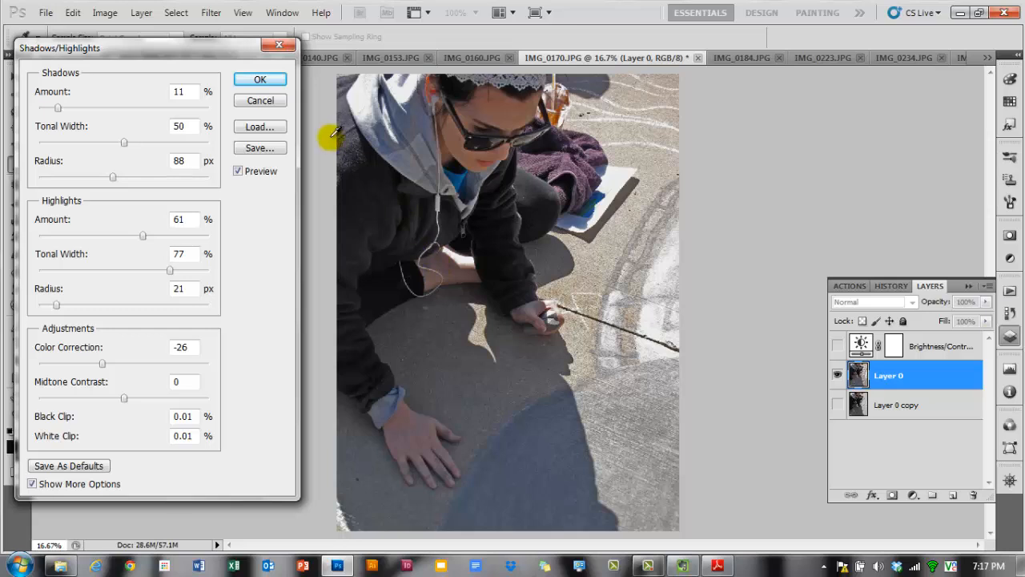
pyautogui.click(260, 81)
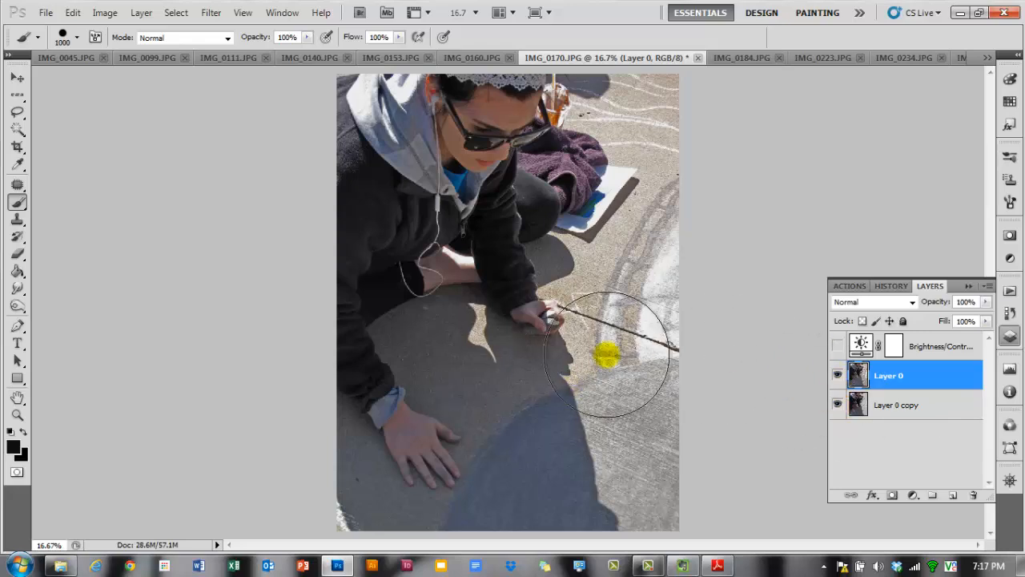
# - Select Layer 0 copy and toggle Layer 0's visibility to compare the corrected and original versions
pyautogui.click(1010, 310)
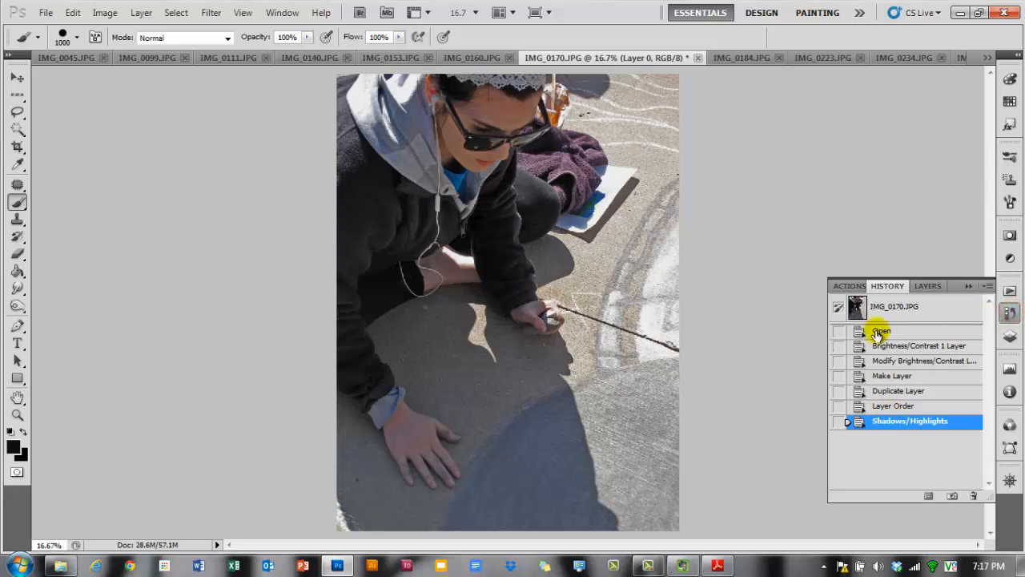
pyautogui.click(1009, 336)
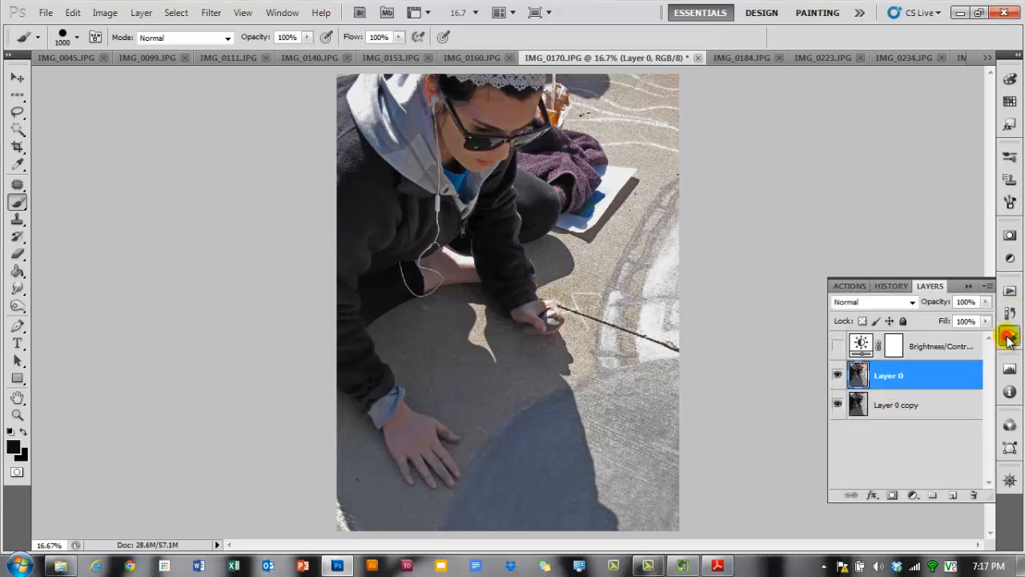
pyautogui.click(912, 407)
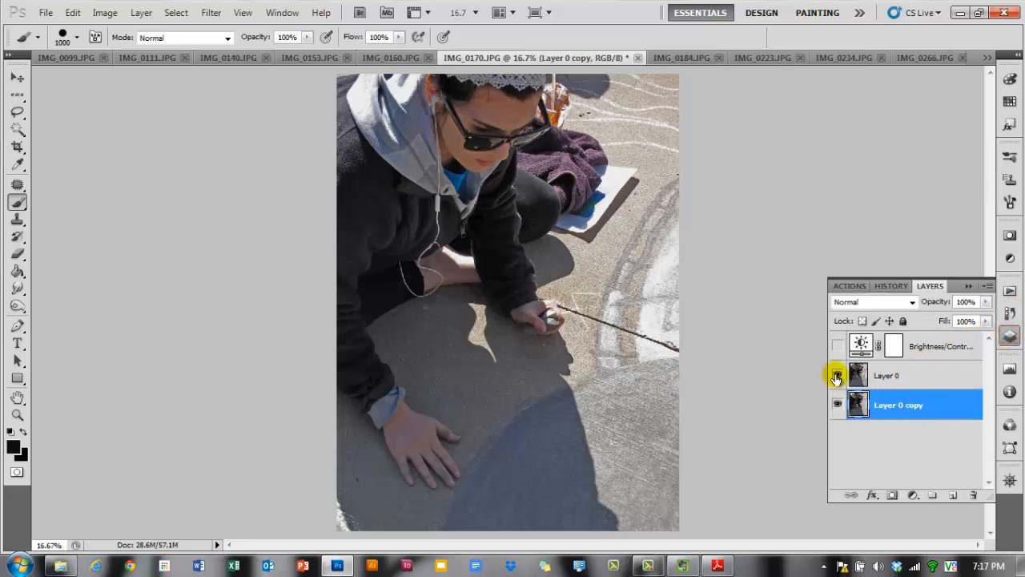
pyautogui.click(836, 377)
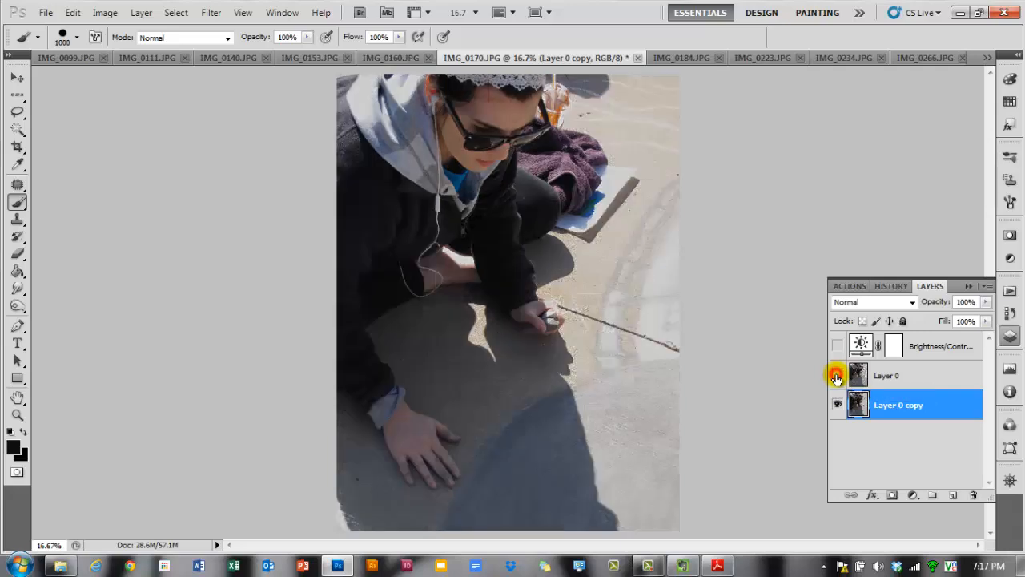
pyautogui.click(837, 377)
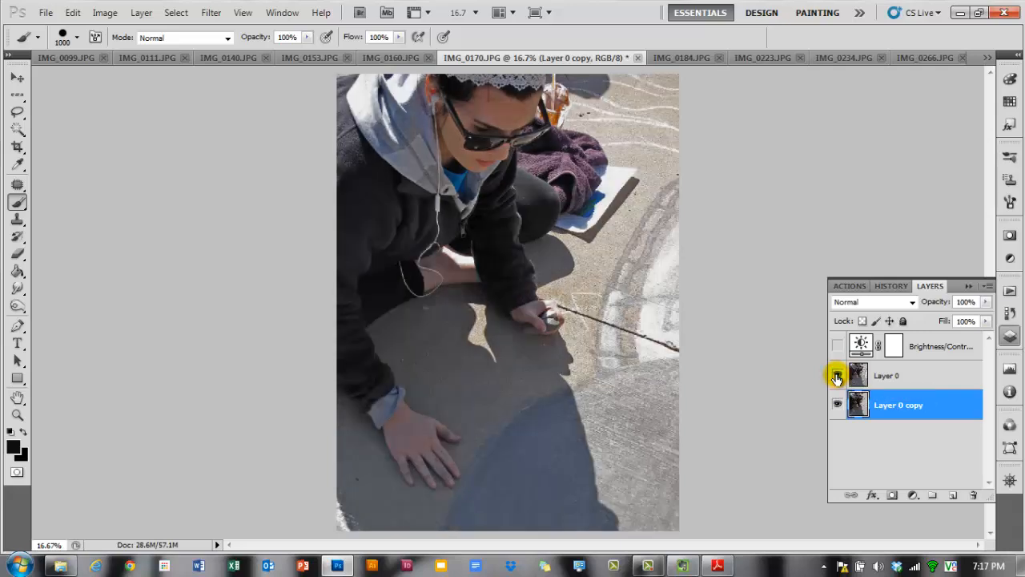
pyautogui.click(837, 377)
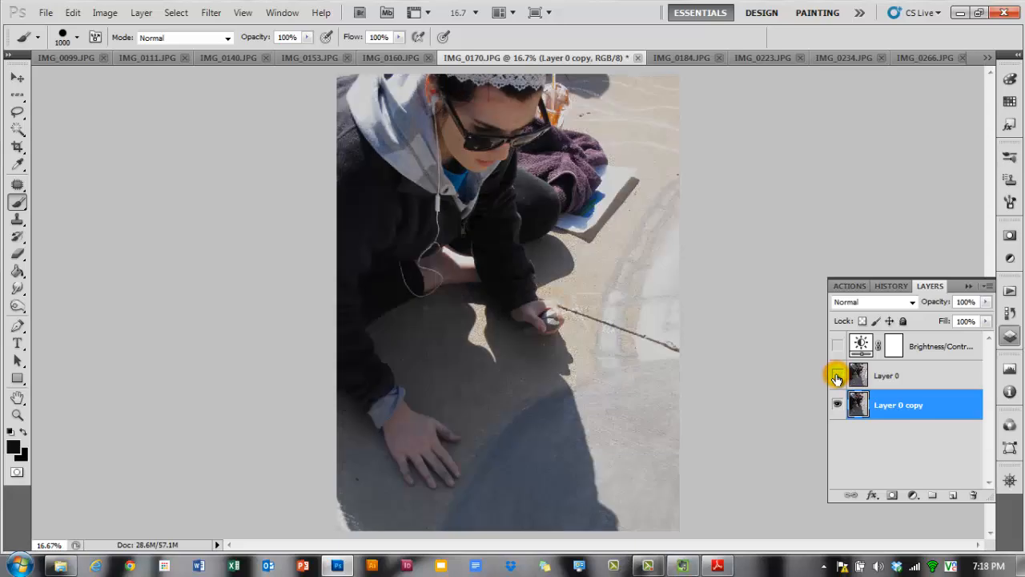
pyautogui.click(837, 377)
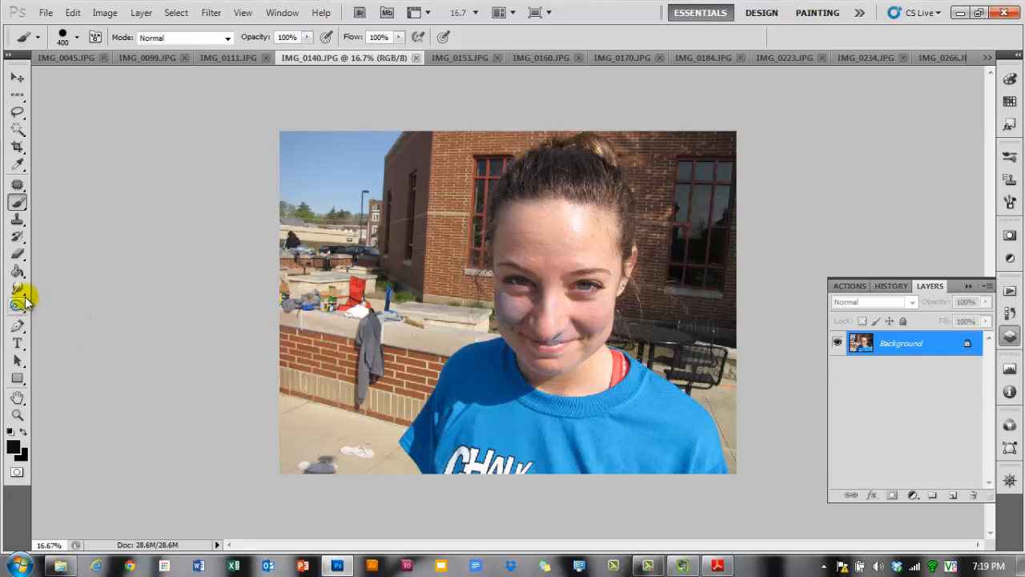
# - Switch to the Color Replacement Tool on IMG_0140 and enlarge the brush to 250 px
pyautogui.click(21, 201)
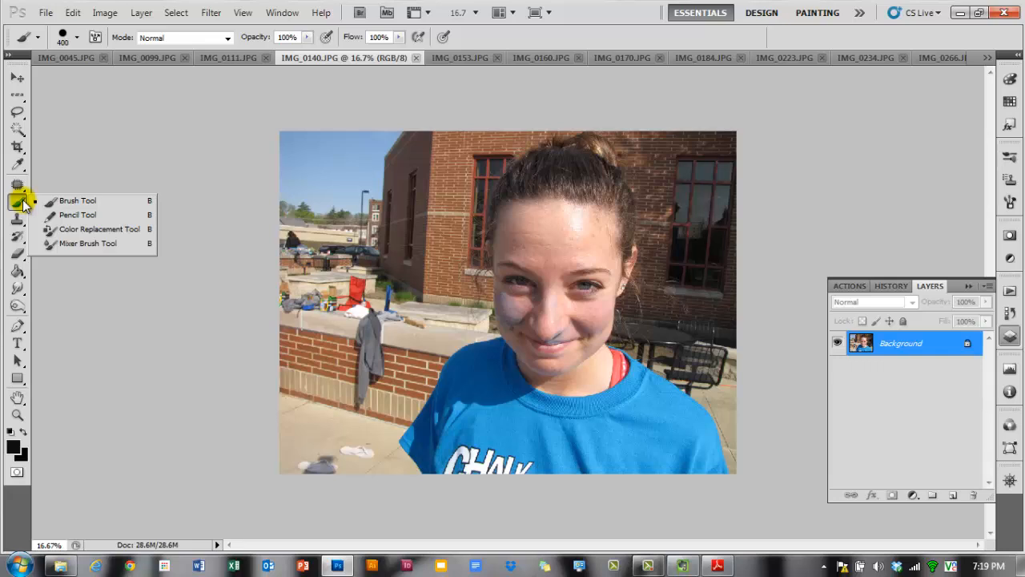
pyautogui.click(102, 231)
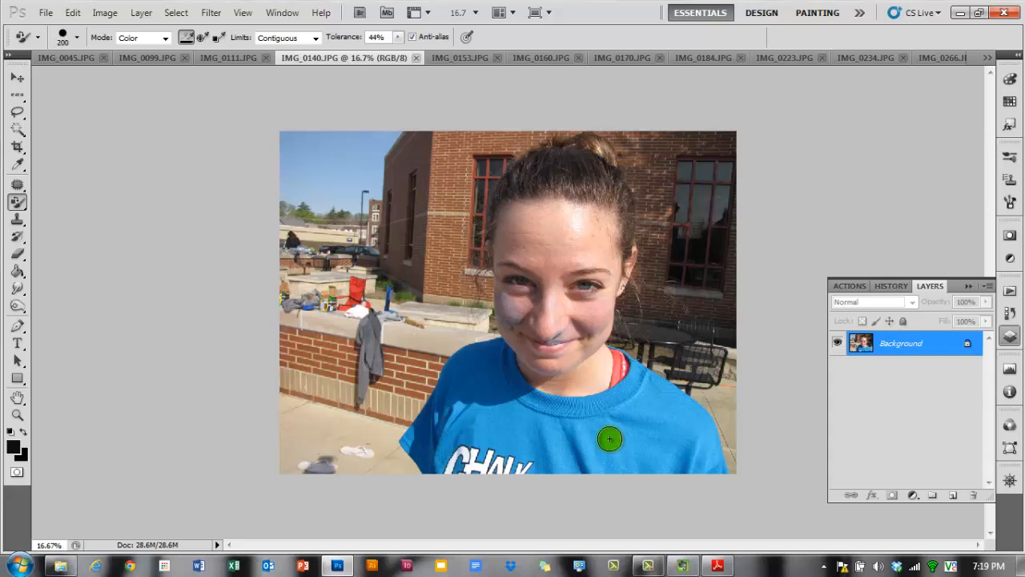
pyautogui.press(']')
pyautogui.press(']')
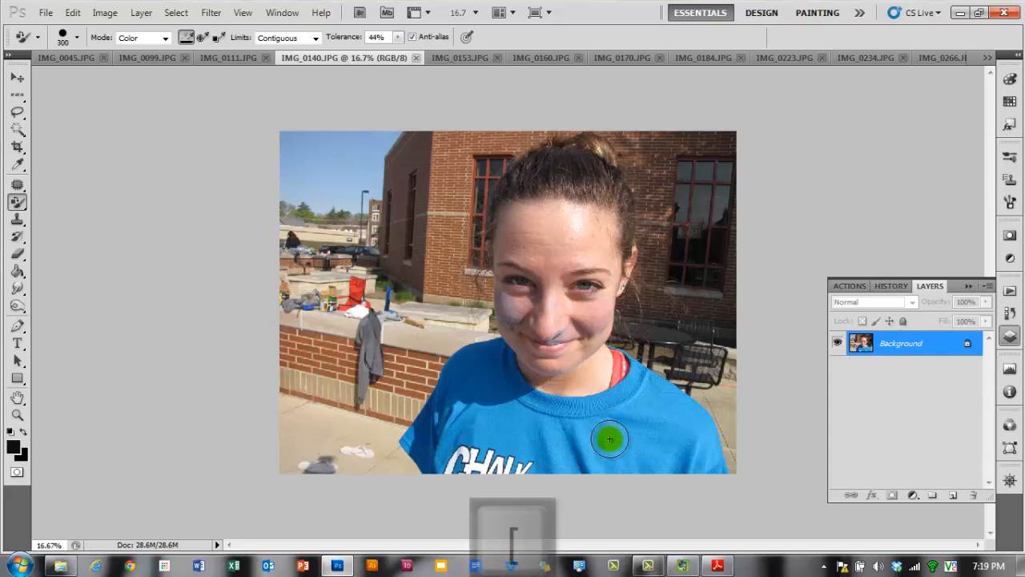
pyautogui.press('[')
pyautogui.press('[')
pyautogui.press(']')
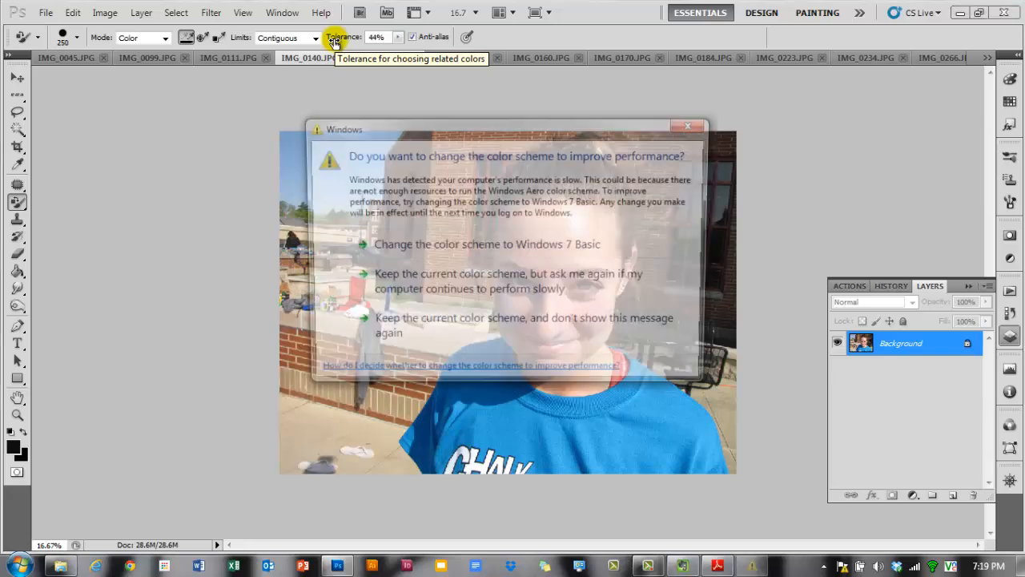
# - Lower the tool's tolerance to 30% in Color mode and pick a pink-red swatch as the foreground colour
pyautogui.click(465, 250)
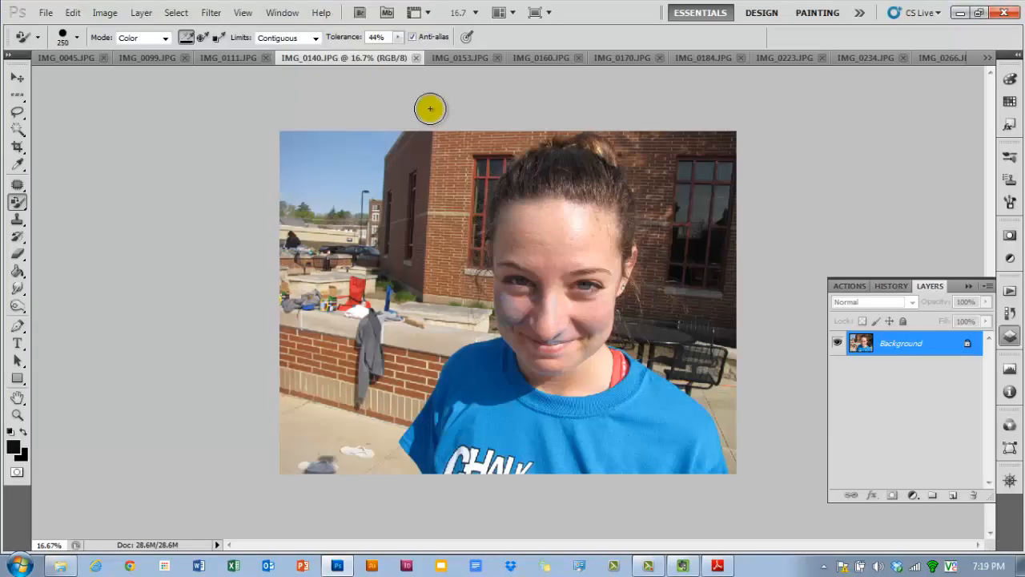
pyautogui.moveTo(354, 36); pyautogui.dragTo(339, 34)
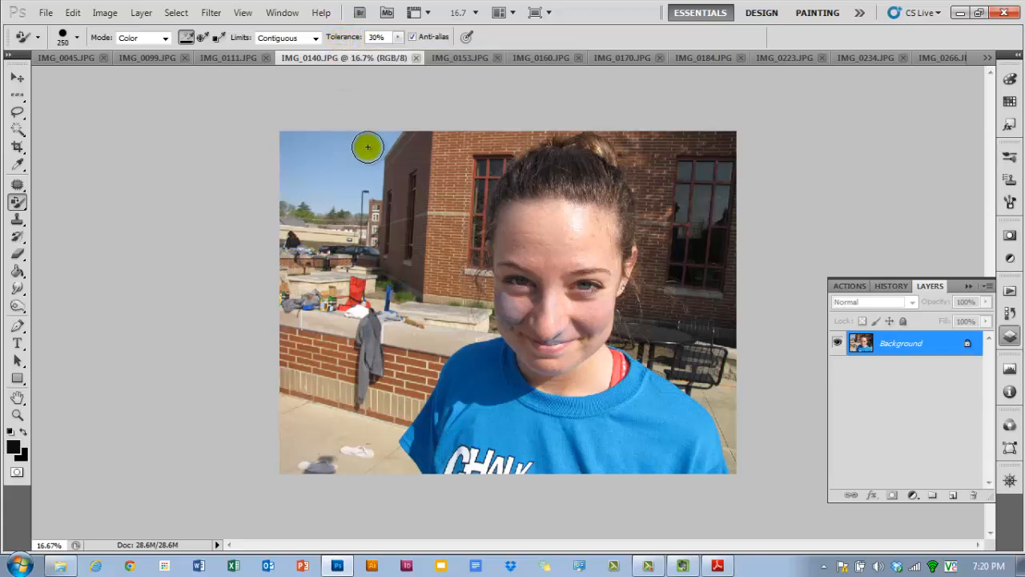
pyautogui.click(165, 38)
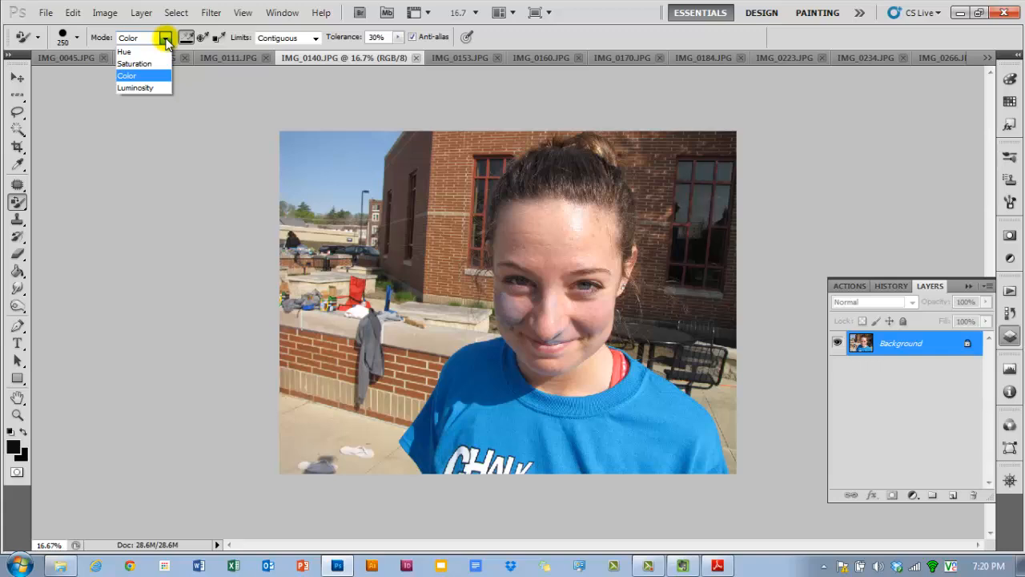
pyautogui.click(164, 37)
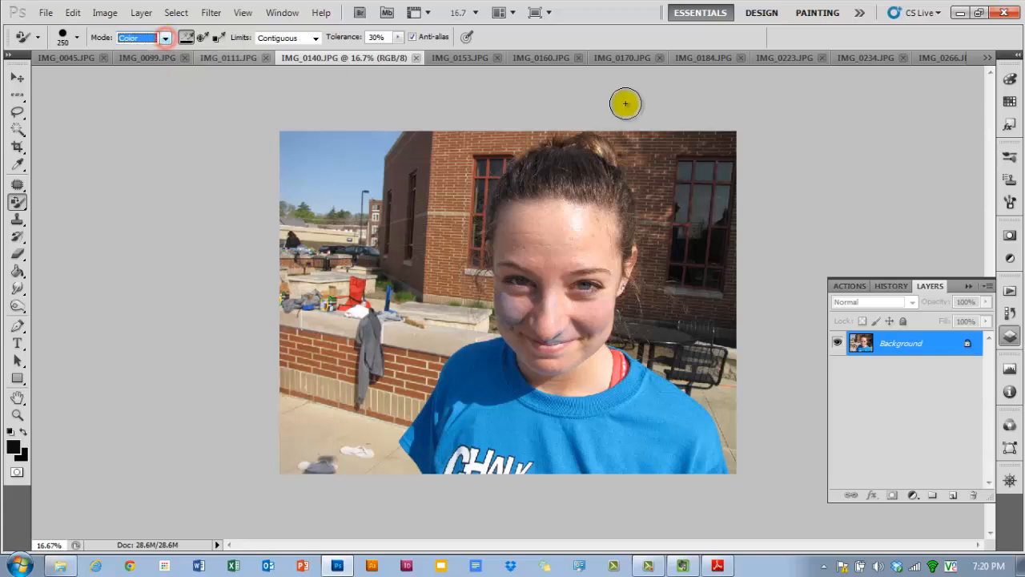
pyautogui.click(1009, 104)
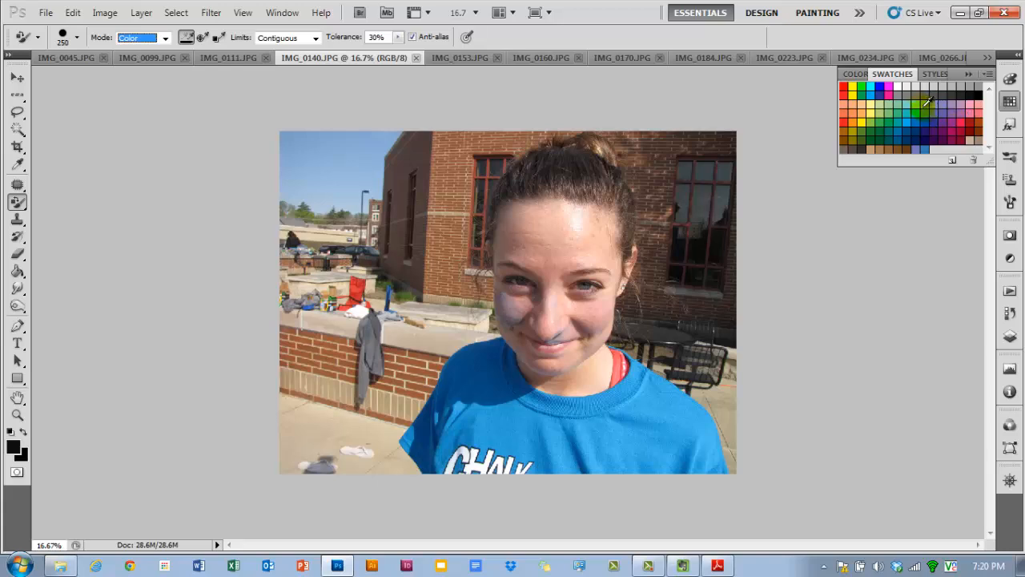
pyautogui.click(957, 141)
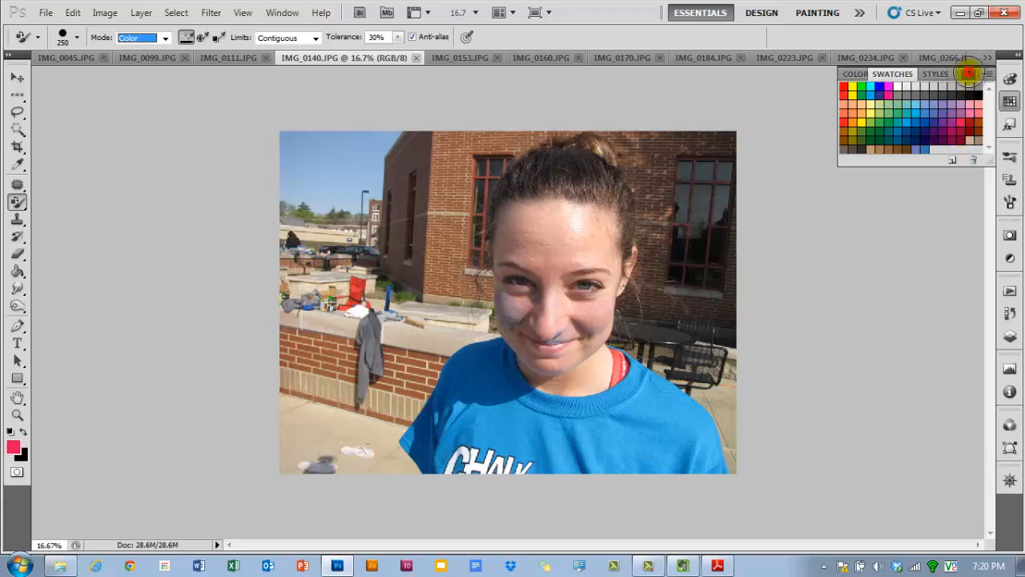
pyautogui.click(969, 74)
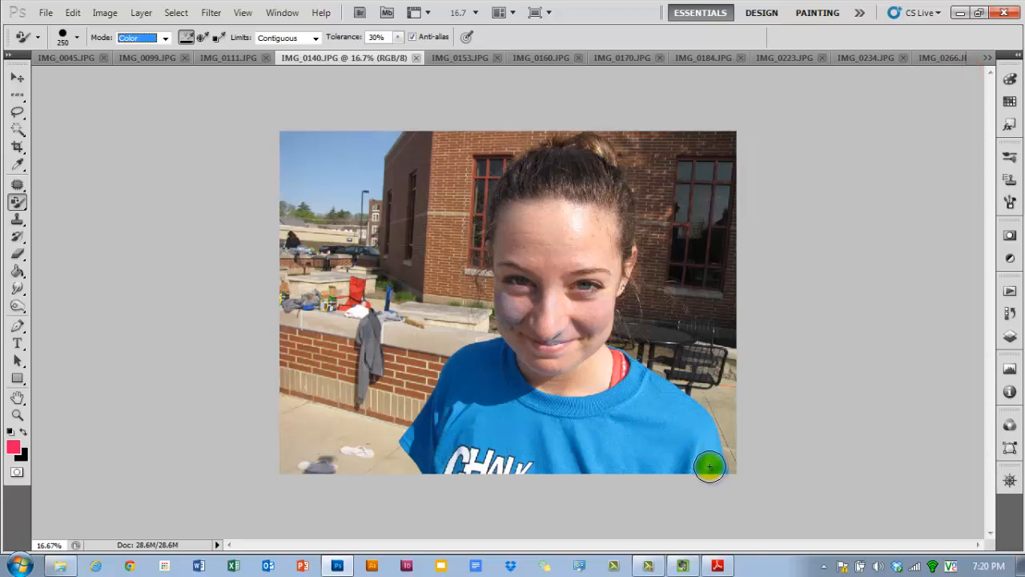
# - Paint the blue shirt pink, then revert the image to its opened state
pyautogui.moveTo(715, 468)
pyautogui.mouseDown()
pyautogui.moveTo(701, 414)
pyautogui.moveTo(670, 393)
pyautogui.moveTo(700, 466)
pyautogui.moveTo(690, 470)
pyautogui.moveTo(668, 428)
pyautogui.moveTo(660, 474)
pyautogui.moveTo(652, 382)
pyautogui.moveTo(635, 366)
pyautogui.moveTo(608, 400)
pyautogui.moveTo(544, 406)
pyautogui.moveTo(607, 409)
pyautogui.moveTo(547, 417)
pyautogui.moveTo(634, 409)
pyautogui.moveTo(605, 429)
pyautogui.moveTo(637, 435)
pyautogui.moveTo(636, 466)
pyautogui.moveTo(579, 443)
pyautogui.moveTo(579, 469)
pyautogui.moveTo(554, 431)
pyautogui.moveTo(581, 470)
pyautogui.moveTo(575, 453)
pyautogui.moveTo(602, 471)
pyautogui.moveTo(557, 471)
pyautogui.moveTo(528, 425)
pyautogui.moveTo(526, 469)
pyautogui.moveTo(506, 478)
pyautogui.moveTo(517, 447)
pyautogui.moveTo(540, 476)
pyautogui.moveTo(575, 398)
pyautogui.moveTo(576, 373)
pyautogui.moveTo(571, 365)
pyautogui.moveTo(569, 382)
pyautogui.moveTo(553, 343)
pyautogui.moveTo(574, 398)
pyautogui.moveTo(579, 361)
pyautogui.moveTo(588, 437)
pyautogui.moveTo(677, 415)
pyautogui.mouseUp()
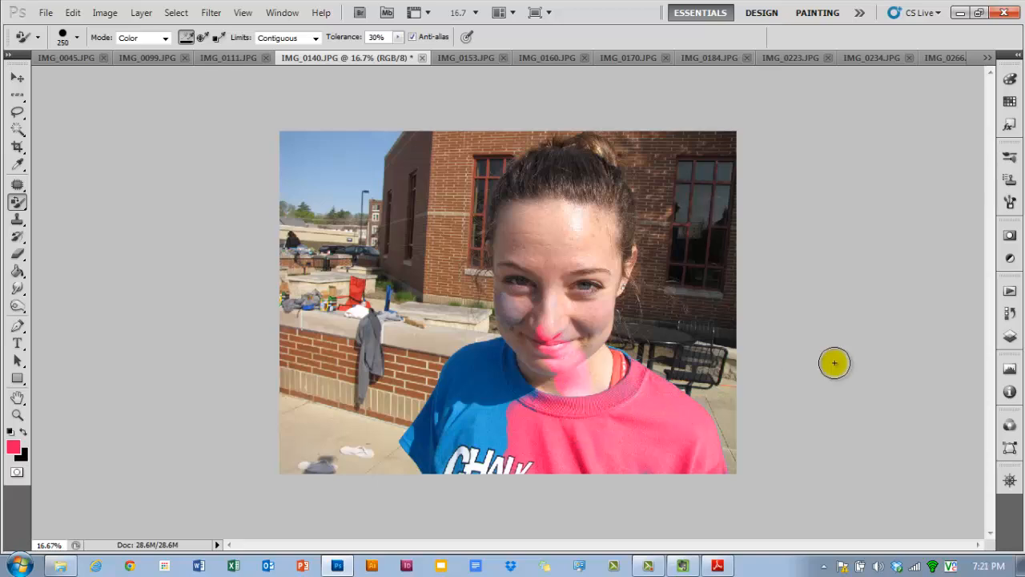
pyautogui.click(1009, 312)
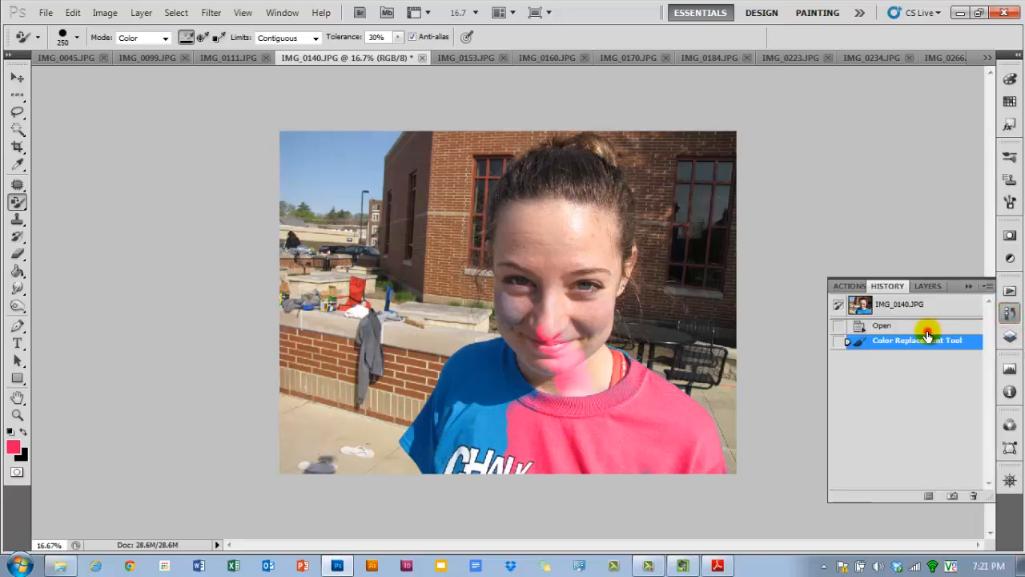
pyautogui.click(932, 333)
pyautogui.click(1009, 337)
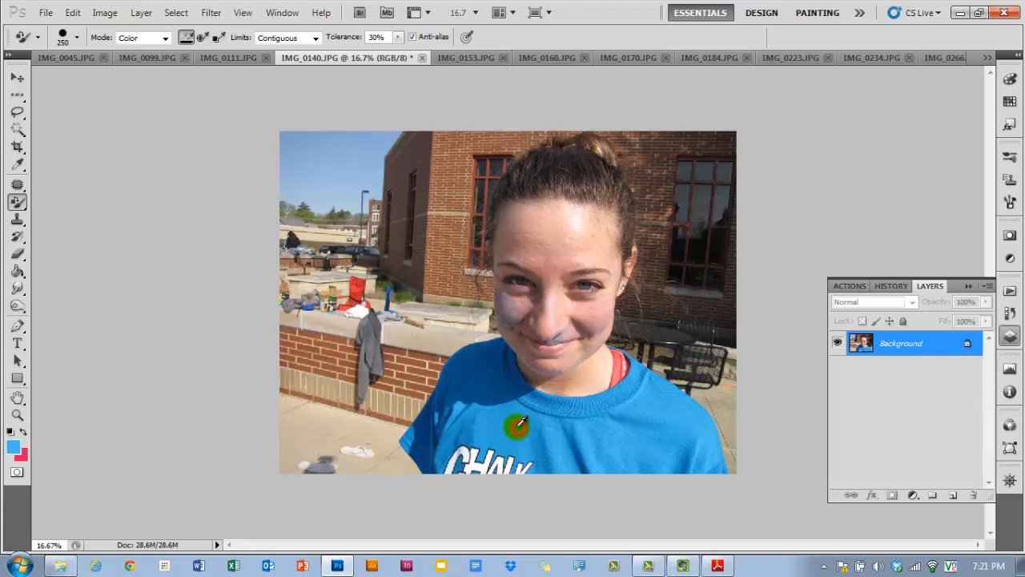
# - Swap the foreground and background colours, set sampling to Background Swatch, and paint over the blue shirt
pyautogui.click(24, 433)
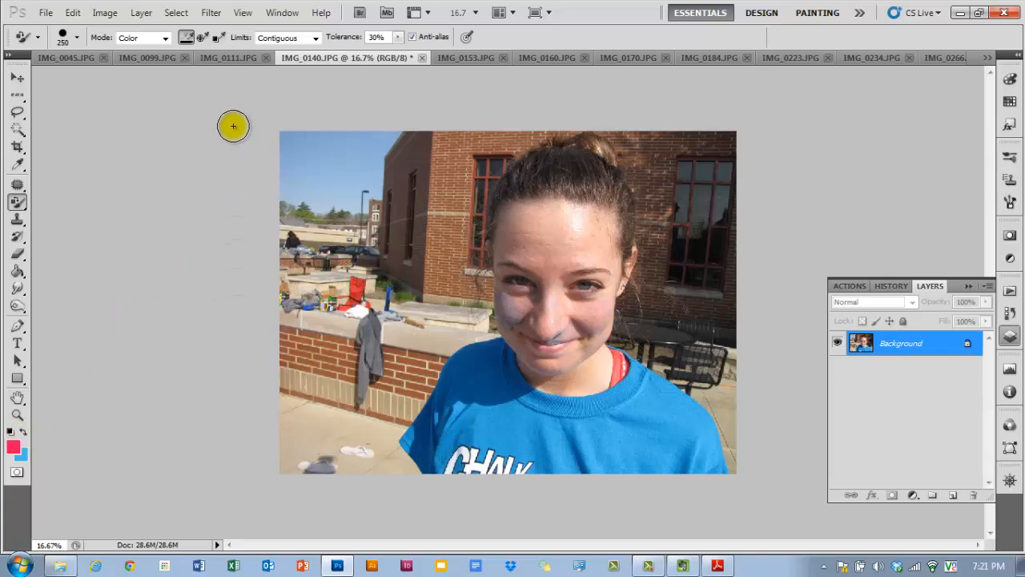
pyautogui.click(219, 39)
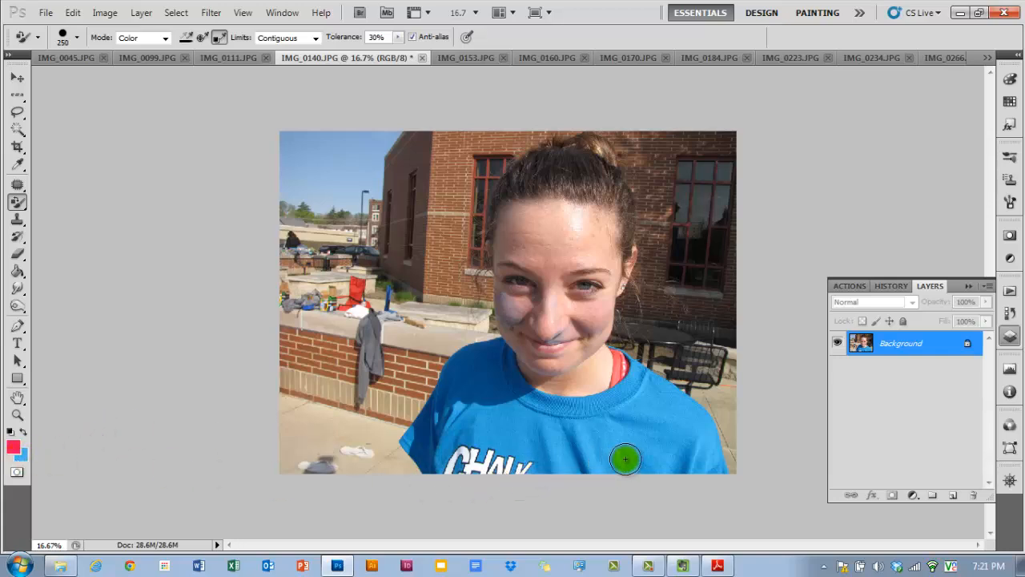
pyautogui.moveTo(624, 455)
pyautogui.mouseDown()
pyautogui.moveTo(613, 446)
pyautogui.moveTo(712, 467)
pyautogui.moveTo(698, 428)
pyautogui.moveTo(718, 478)
pyautogui.moveTo(648, 476)
pyautogui.moveTo(682, 446)
pyautogui.moveTo(653, 384)
pyautogui.moveTo(631, 375)
pyautogui.moveTo(684, 404)
pyautogui.moveTo(634, 464)
pyautogui.moveTo(675, 463)
pyautogui.moveTo(565, 454)
pyautogui.moveTo(586, 417)
pyautogui.moveTo(622, 400)
pyautogui.moveTo(556, 416)
pyautogui.moveTo(567, 406)
pyautogui.moveTo(488, 389)
pyautogui.moveTo(526, 412)
pyautogui.moveTo(473, 431)
pyautogui.moveTo(430, 464)
pyautogui.moveTo(451, 472)
pyautogui.moveTo(502, 455)
pyautogui.moveTo(486, 422)
pyautogui.moveTo(526, 489)
pyautogui.moveTo(551, 446)
pyautogui.moveTo(576, 481)
pyautogui.mouseUp()
pyautogui.moveTo(470, 444); pyautogui.dragTo(471, 423)
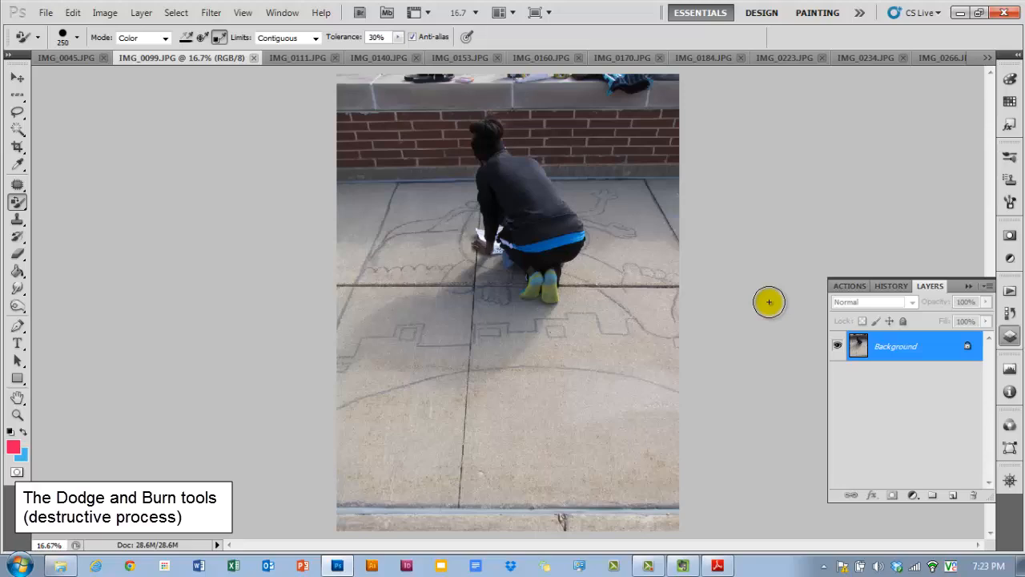
# - Switch to the PDF tutorial and read its Dodge and Burn section
pyautogui.click(718, 566)
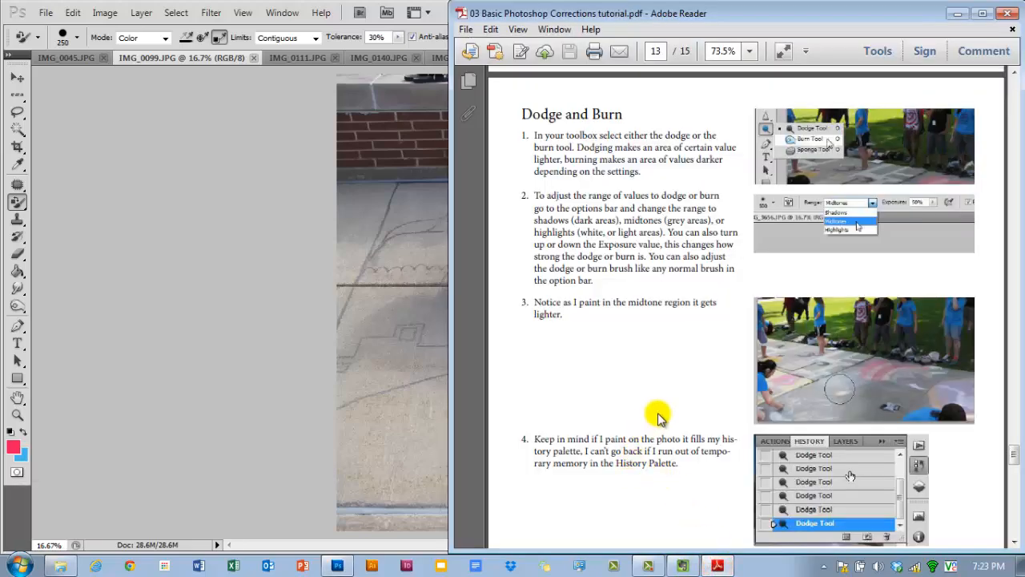
pyautogui.scroll(-15, 658, 416)
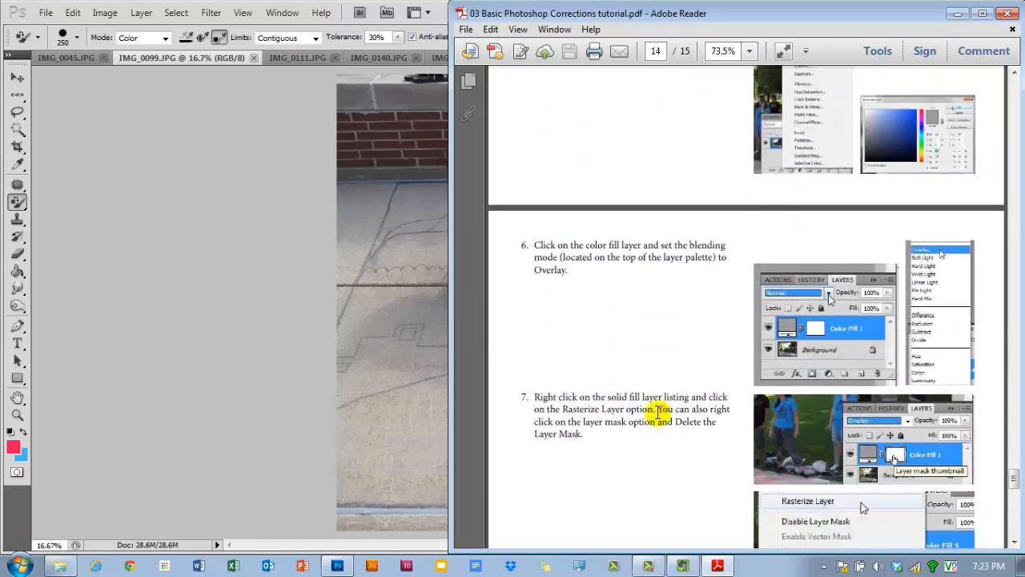
pyautogui.scroll(3, 659, 411)
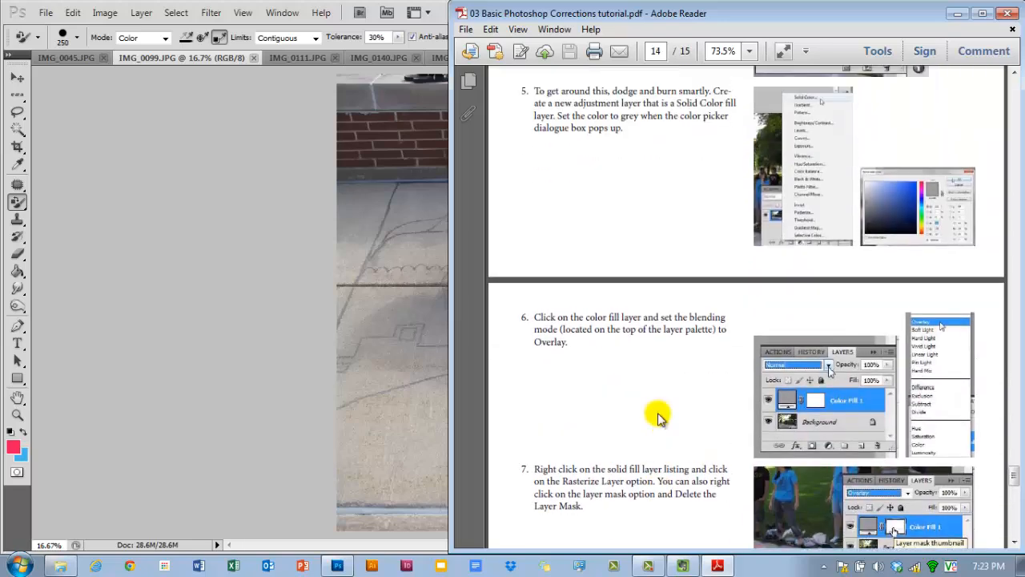
pyautogui.scroll(13, 658, 416)
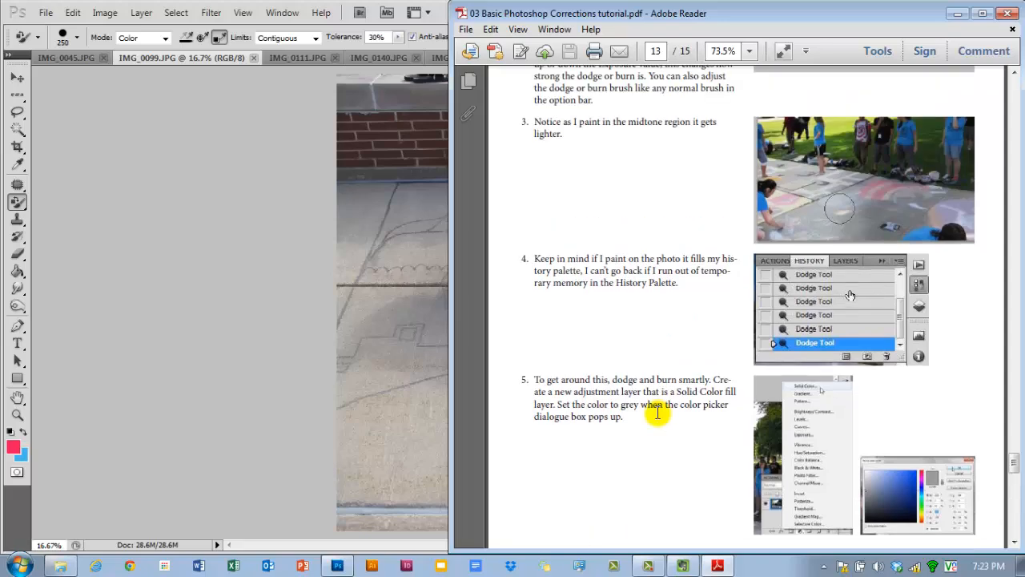
pyautogui.click(957, 14)
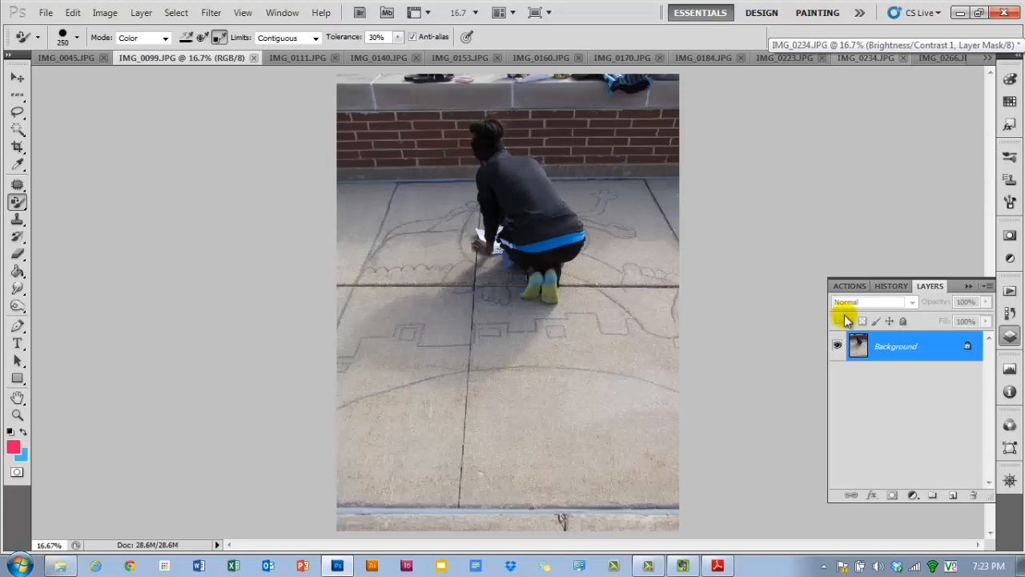
# - Convert the Background into Layer 0, duplicate it, hide the duplicate beneath it and select Layer 0
pyautogui.doubleClick(923, 353)
pyautogui.click(708, 251)
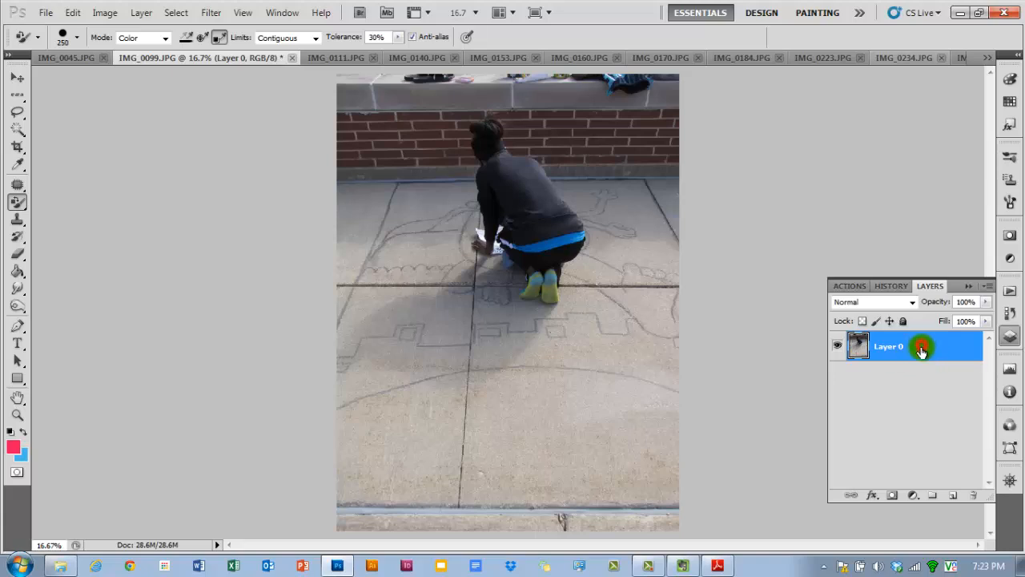
pyautogui.moveTo(921, 350); pyautogui.dragTo(953, 496)
pyautogui.moveTo(905, 347); pyautogui.dragTo(851, 385)
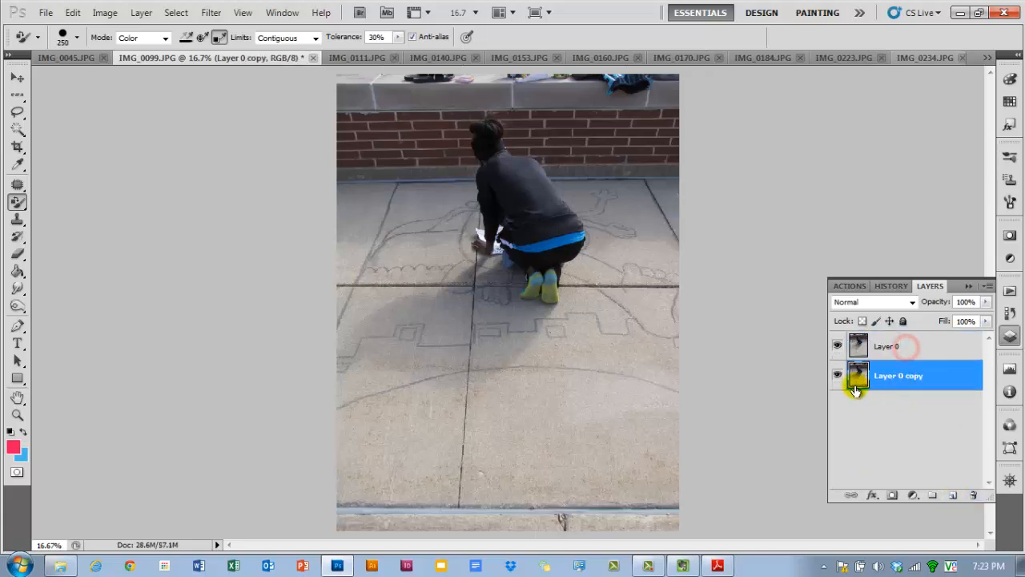
pyautogui.click(837, 373)
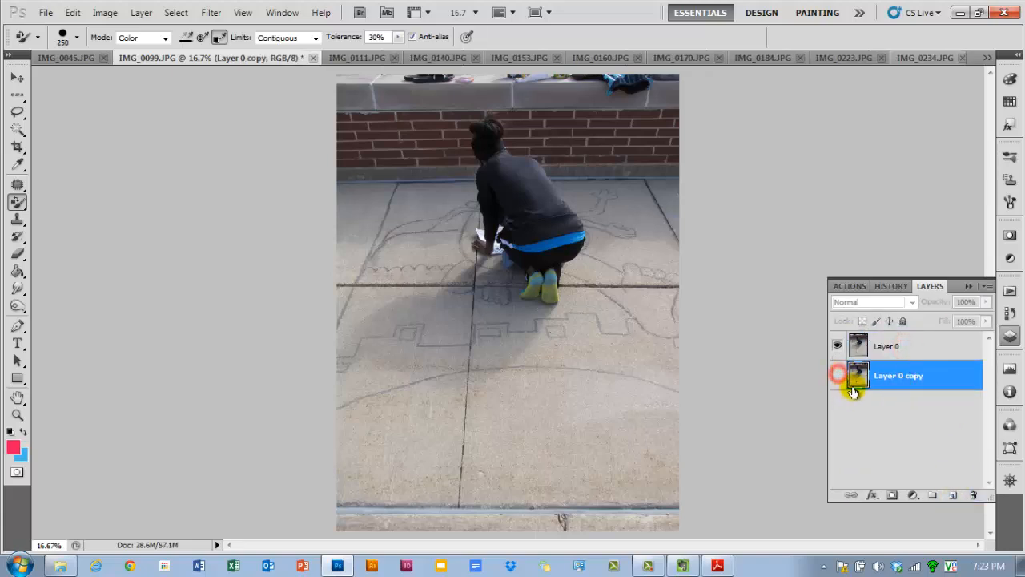
pyautogui.click(907, 354)
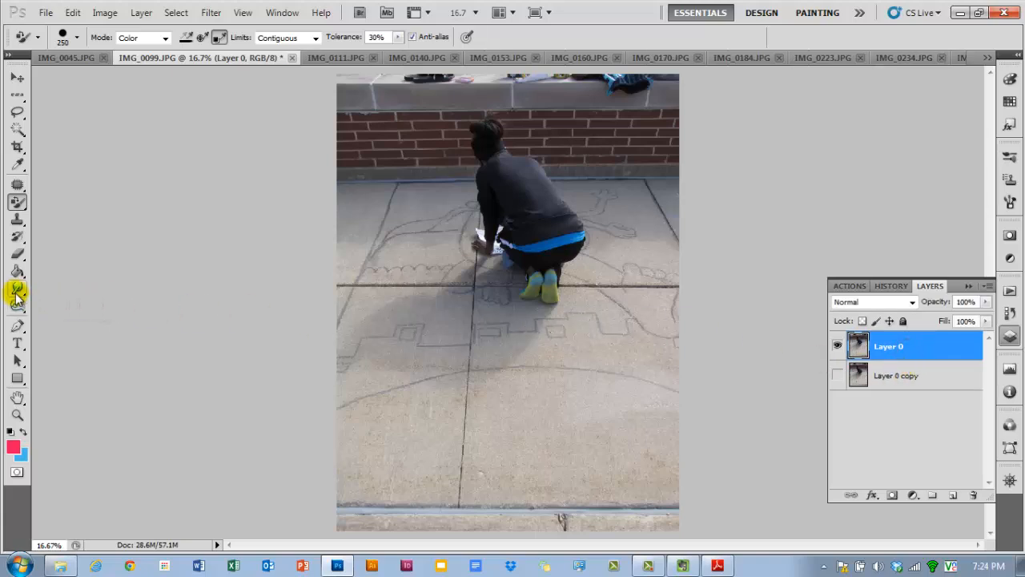
# - Select the Dodge Tool and set a 700 brush size, Midtones range and 15% exposure
pyautogui.click(16, 308)
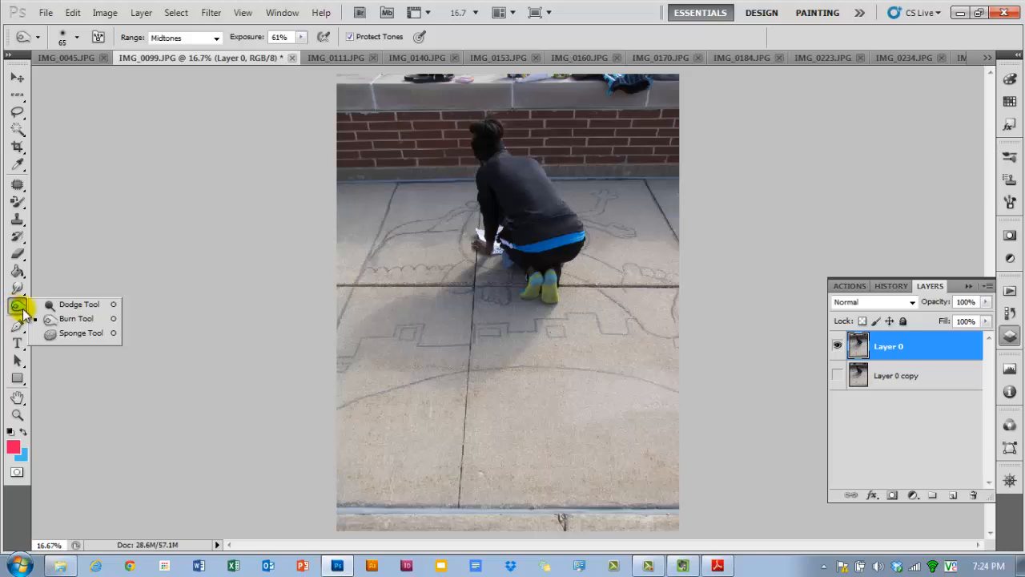
pyautogui.click(77, 309)
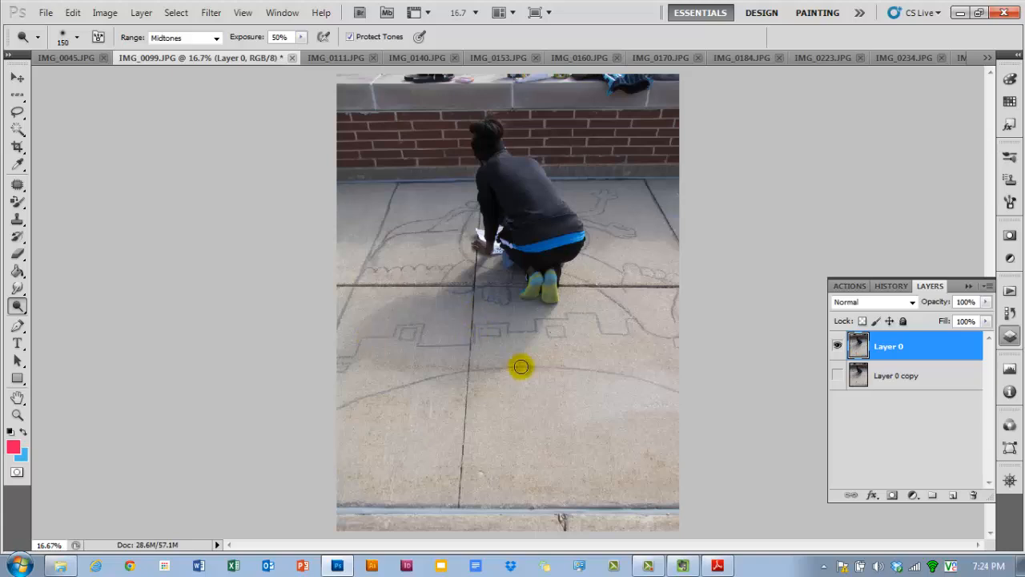
pyautogui.press(']')
pyautogui.press(']')
pyautogui.press(']')
pyautogui.press(']')
pyautogui.press(']')
pyautogui.press(']')
pyautogui.press(']')
pyautogui.press(']')
pyautogui.press(']')
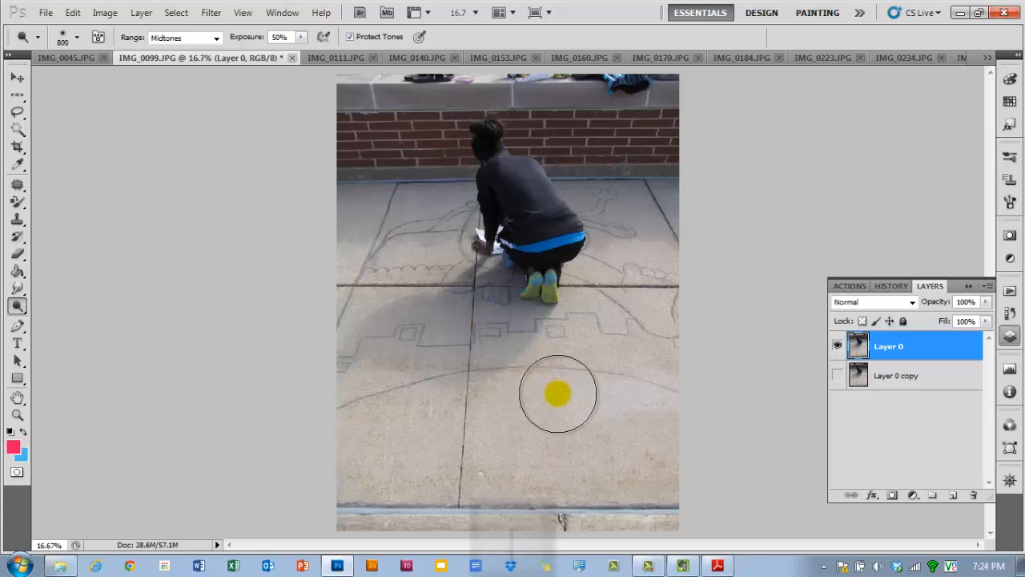
pyautogui.press('[')
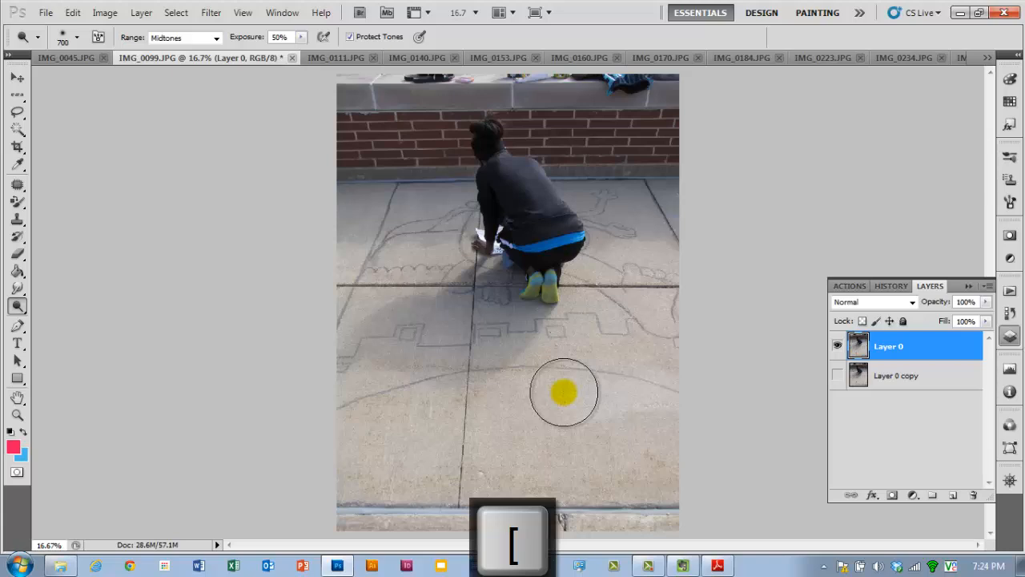
pyautogui.click(214, 39)
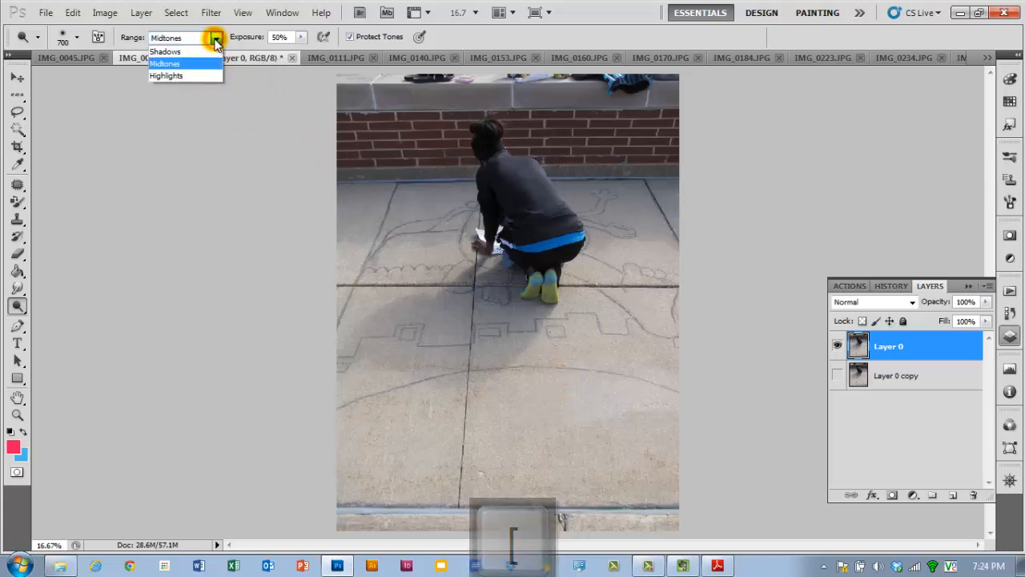
pyautogui.click(178, 64)
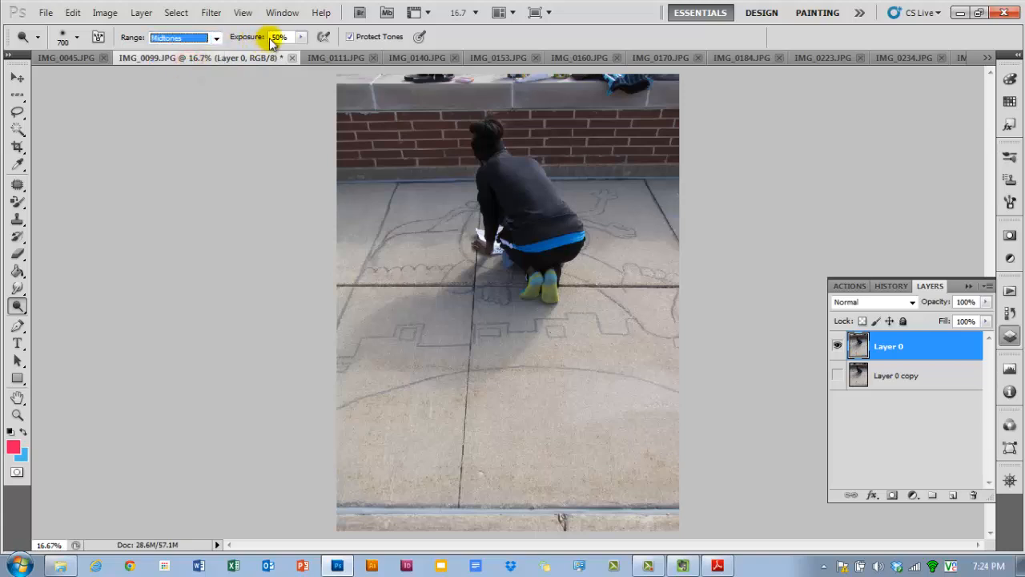
pyautogui.moveTo(261, 40); pyautogui.dragTo(234, 41)
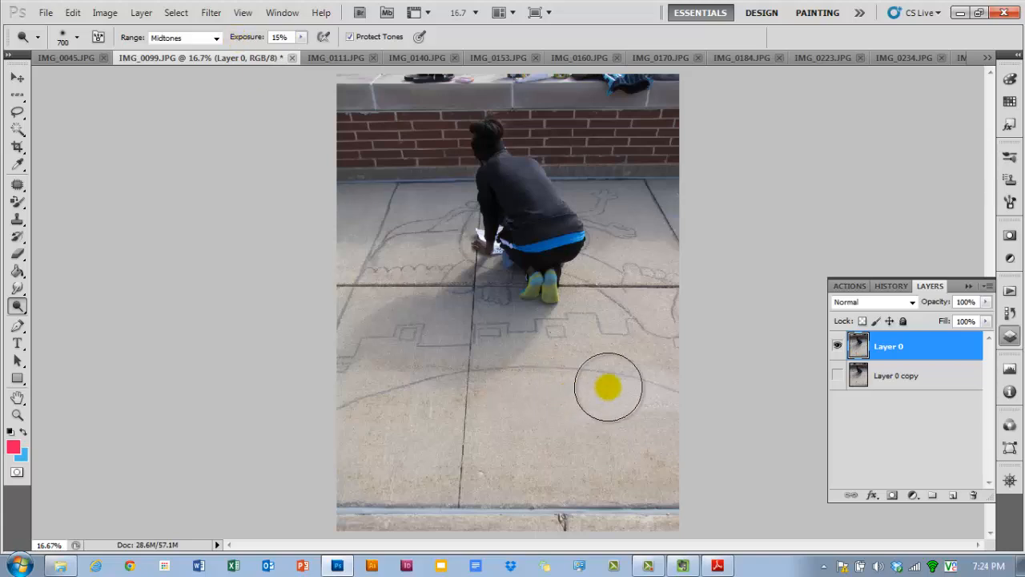
# - Dodge across the dark shadow on the pavement to lighten it
pyautogui.click(605, 390)
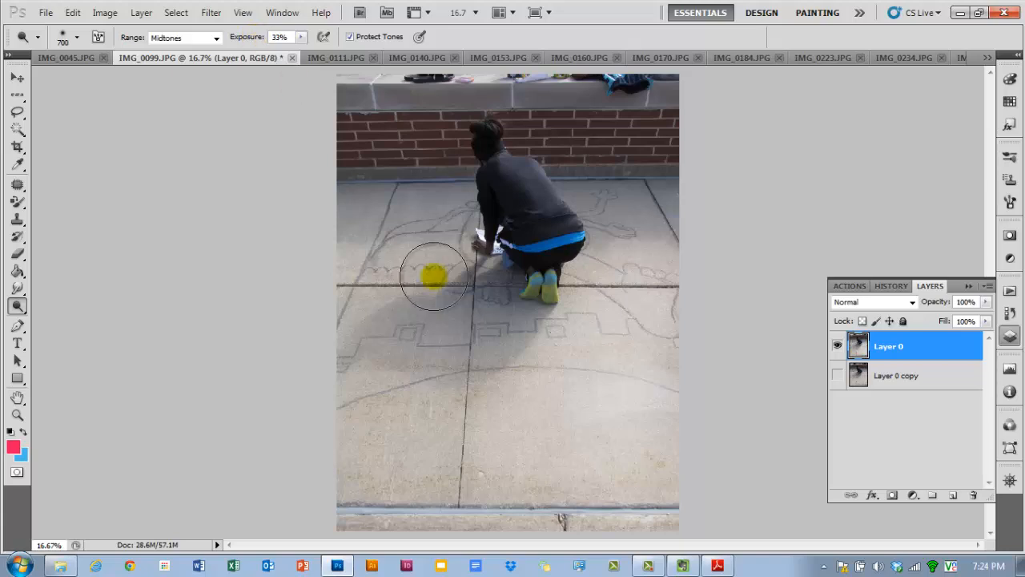
pyautogui.moveTo(687, 346)
pyautogui.mouseDown()
pyautogui.moveTo(474, 440)
pyautogui.moveTo(671, 302)
pyautogui.moveTo(548, 390)
pyautogui.moveTo(619, 281)
pyautogui.moveTo(585, 322)
pyautogui.moveTo(613, 285)
pyautogui.moveTo(611, 170)
pyautogui.moveTo(646, 188)
pyautogui.moveTo(643, 200)
pyautogui.moveTo(380, 206)
pyautogui.moveTo(360, 235)
pyautogui.moveTo(427, 195)
pyautogui.moveTo(331, 281)
pyautogui.moveTo(378, 198)
pyautogui.moveTo(307, 222)
pyautogui.moveTo(415, 203)
pyautogui.moveTo(464, 232)
pyautogui.moveTo(374, 276)
pyautogui.moveTo(334, 317)
pyautogui.moveTo(352, 408)
pyautogui.moveTo(299, 370)
pyautogui.moveTo(459, 401)
pyautogui.moveTo(464, 412)
pyautogui.moveTo(407, 425)
pyautogui.moveTo(348, 460)
pyautogui.moveTo(418, 484)
pyautogui.moveTo(521, 491)
pyautogui.moveTo(328, 499)
pyautogui.moveTo(671, 479)
pyautogui.moveTo(400, 505)
pyautogui.moveTo(714, 505)
pyautogui.moveTo(385, 520)
pyautogui.moveTo(457, 433)
pyautogui.moveTo(414, 394)
pyautogui.moveTo(356, 297)
pyautogui.moveTo(430, 225)
pyautogui.moveTo(362, 213)
pyautogui.moveTo(359, 199)
pyautogui.moveTo(457, 266)
pyautogui.moveTo(539, 254)
pyautogui.moveTo(550, 205)
pyautogui.moveTo(566, 251)
pyautogui.moveTo(553, 315)
pyautogui.moveTo(450, 307)
pyautogui.mouseUp()
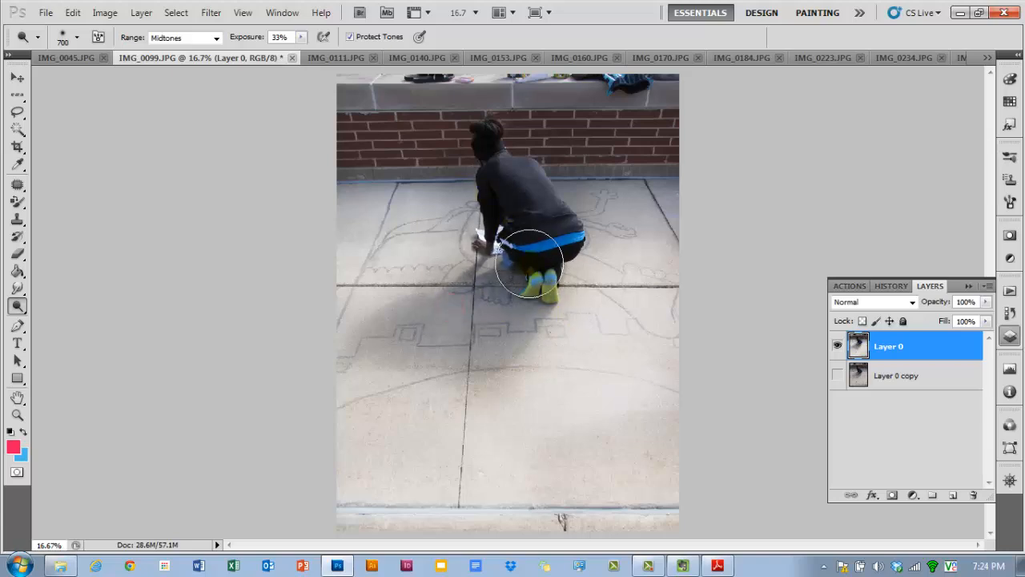
pyautogui.moveTo(566, 318)
pyautogui.mouseDown()
pyautogui.moveTo(558, 217)
pyautogui.moveTo(530, 293)
pyautogui.mouseUp()
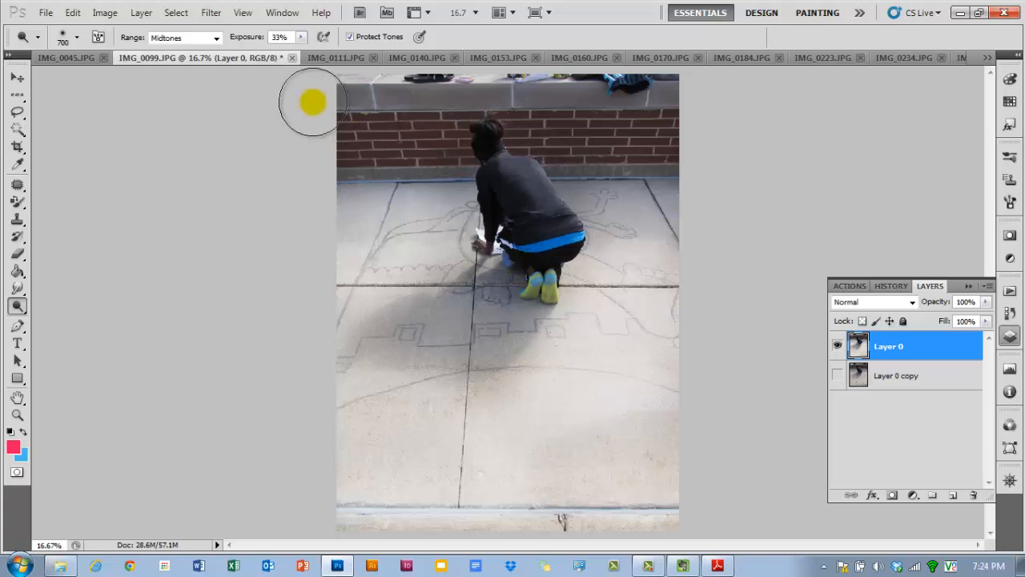
# - Switch the dodge range to Shadows and dodge over the person's back and hands
pyautogui.click(215, 38)
pyautogui.click(200, 51)
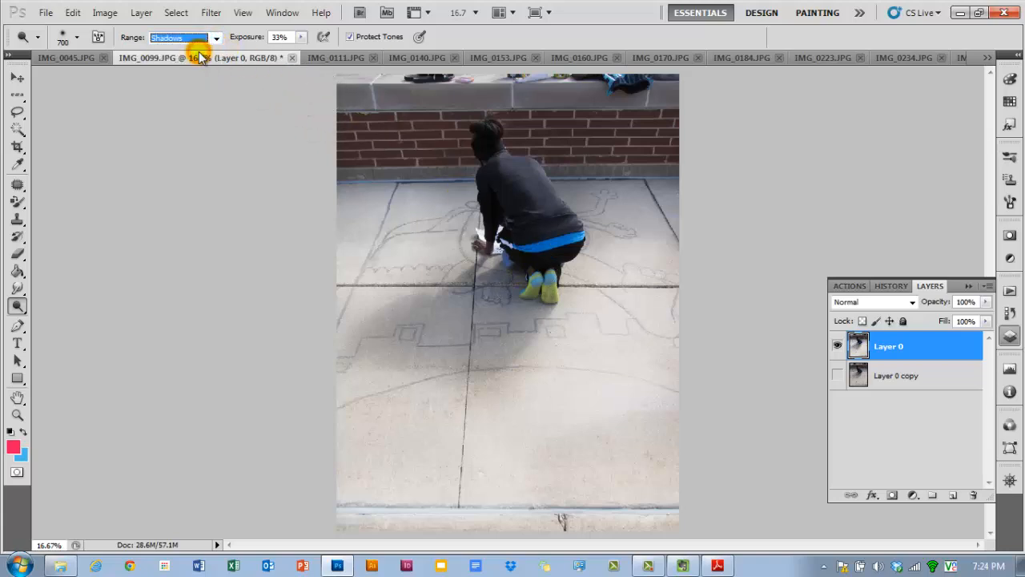
pyautogui.moveTo(250, 40); pyautogui.dragTo(251, 40)
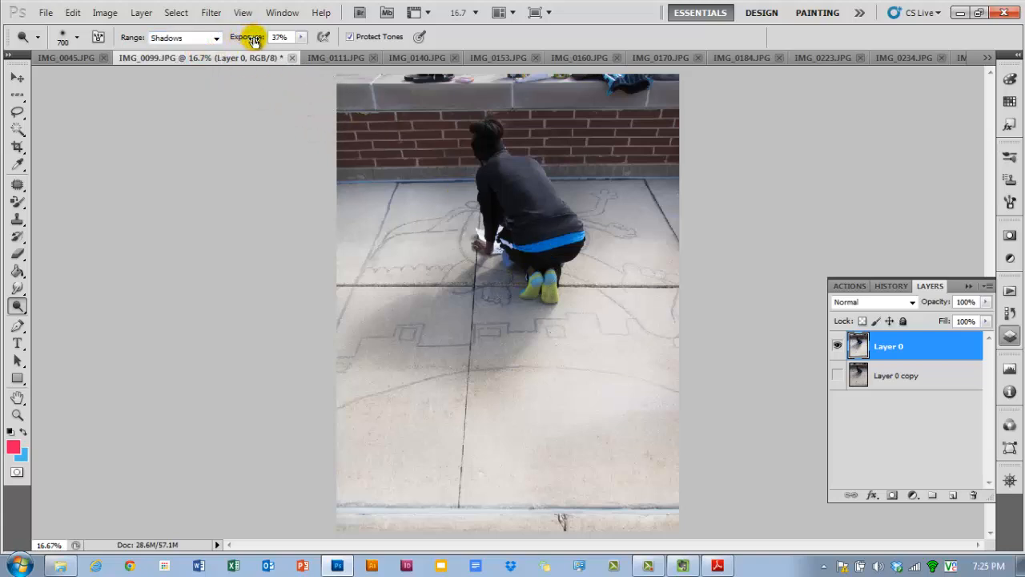
pyautogui.click(465, 233)
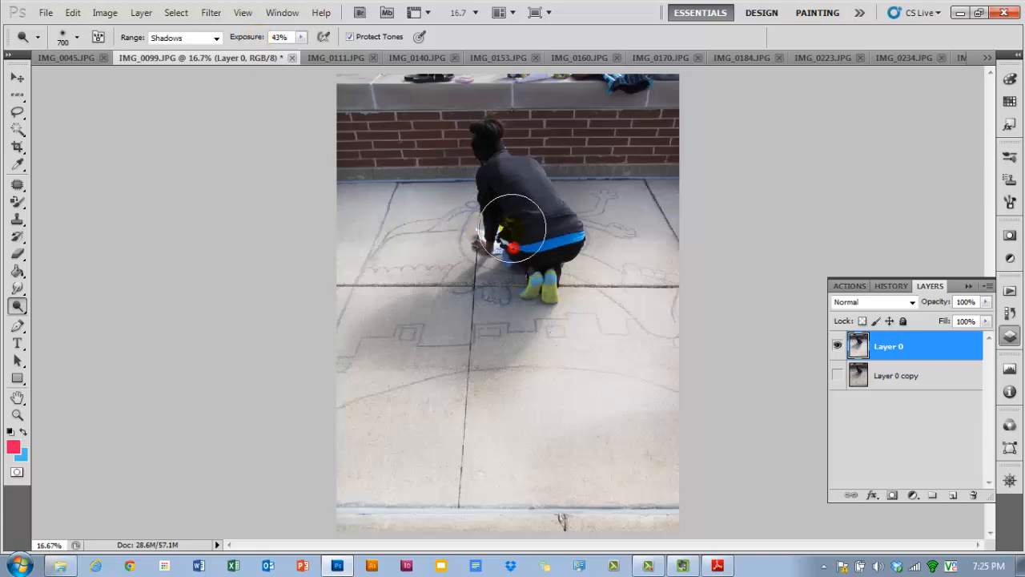
pyautogui.moveTo(499, 206)
pyautogui.mouseDown()
pyautogui.moveTo(489, 213)
pyautogui.moveTo(515, 256)
pyautogui.moveTo(547, 276)
pyautogui.moveTo(508, 201)
pyautogui.moveTo(501, 217)
pyautogui.moveTo(400, 224)
pyautogui.mouseUp()
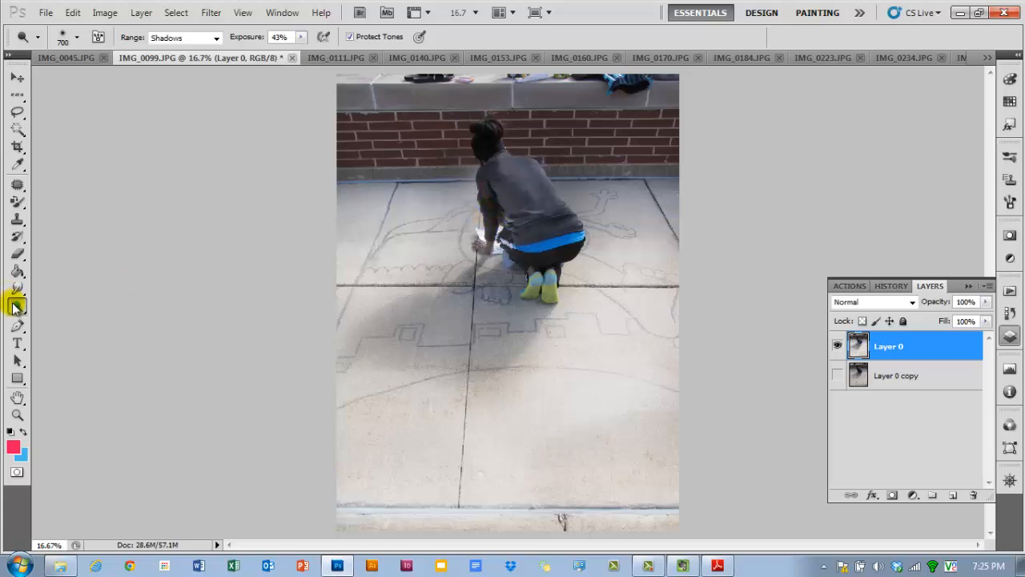
# - Select the Burn Tool with a 600 brush at Midtones and 61% exposure, and burn the pavement shadow
pyautogui.moveTo(14, 308)
pyautogui.mouseDown()
pyautogui.moveTo(75, 301)
pyautogui.moveTo(75, 323)
pyautogui.mouseUp()
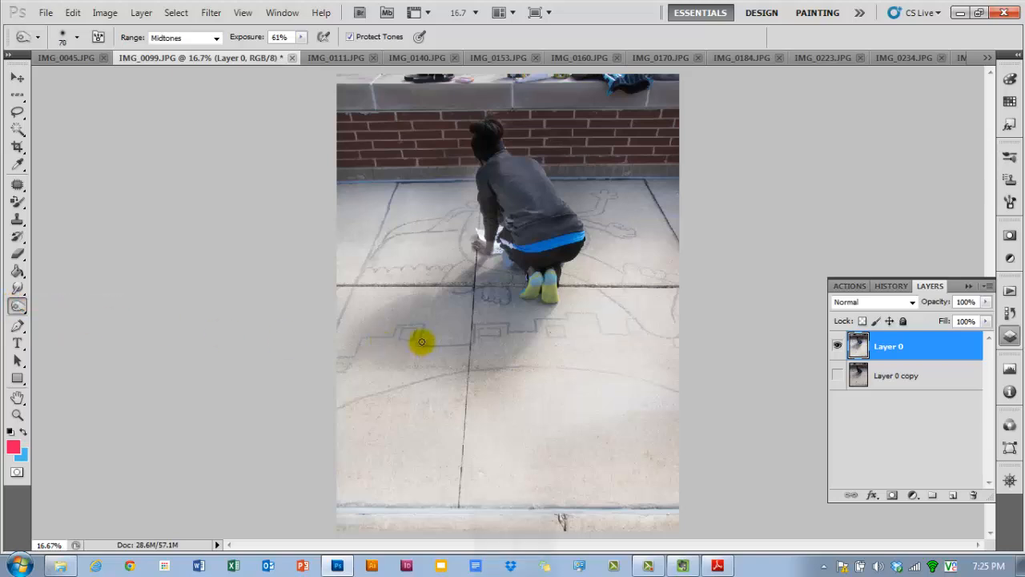
pyautogui.press(']')
pyautogui.press(']')
pyautogui.press(']')
pyautogui.press(']')
pyautogui.press(']')
pyautogui.press(']')
pyautogui.press(']')
pyautogui.press(']')
pyautogui.press(']')
pyautogui.press(']')
pyautogui.press(']')
pyautogui.press(']')
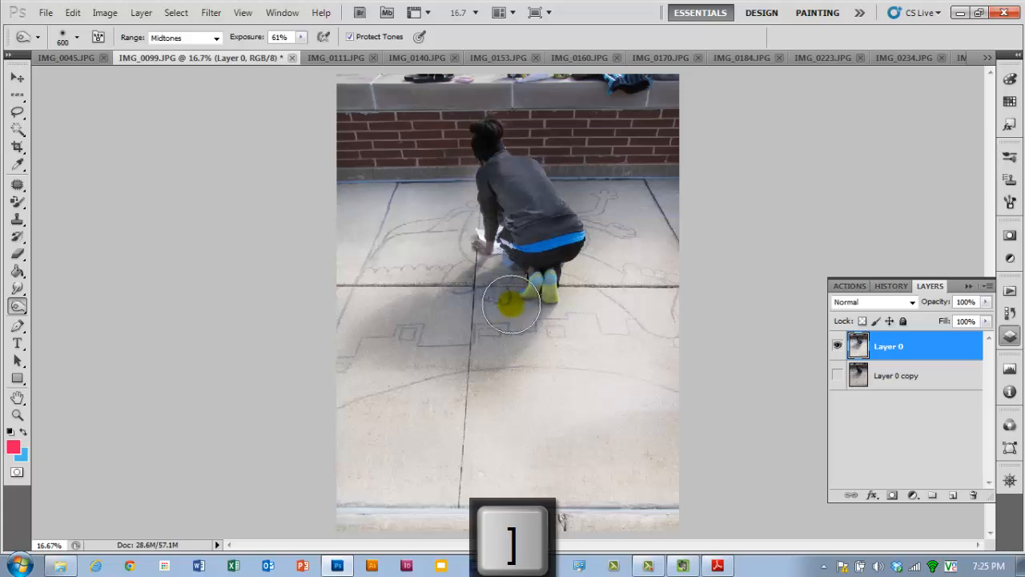
pyautogui.click(217, 39)
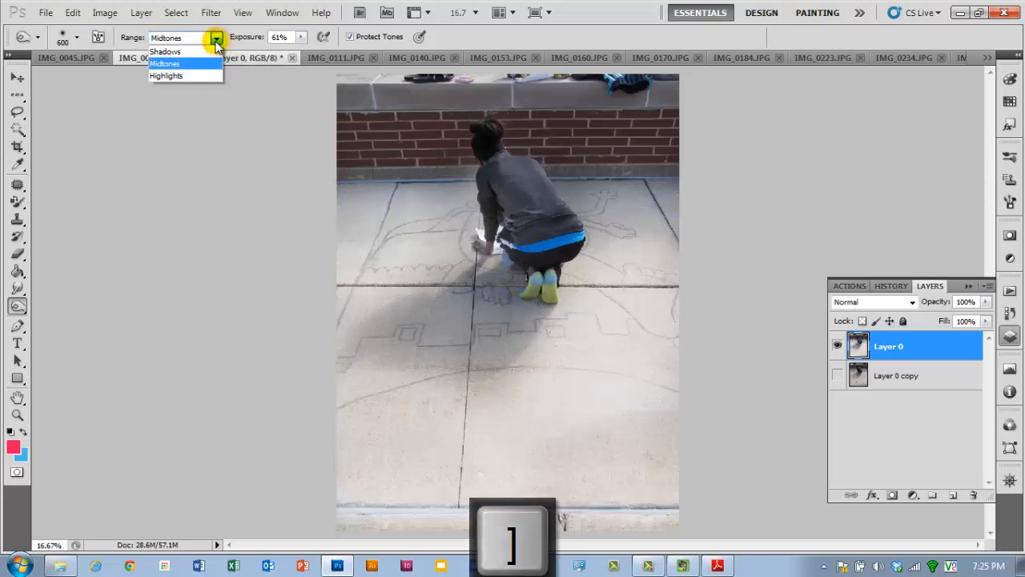
pyautogui.click(215, 38)
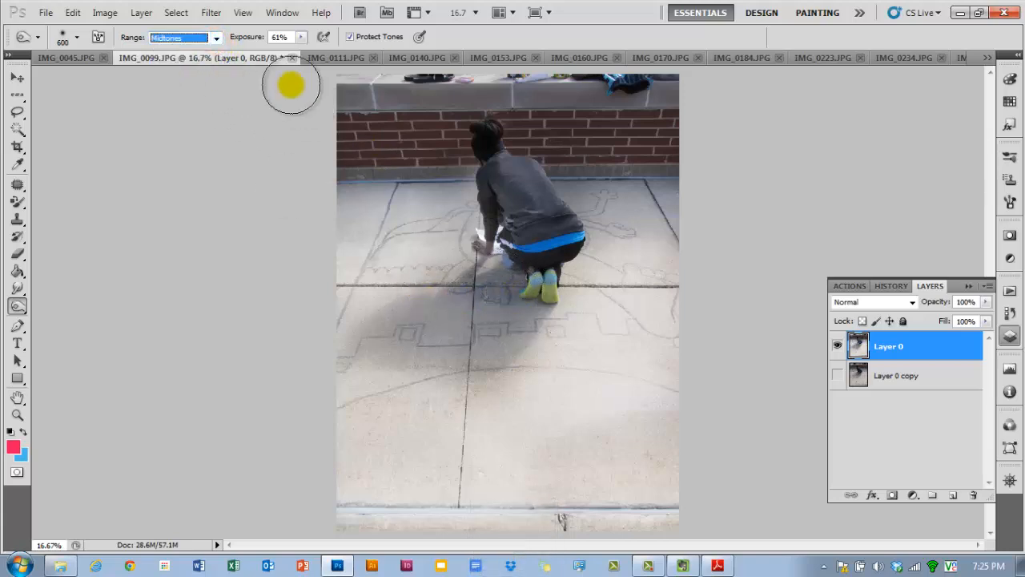
pyautogui.moveTo(522, 277)
pyautogui.mouseDown()
pyautogui.moveTo(493, 298)
pyautogui.moveTo(524, 285)
pyautogui.moveTo(450, 283)
pyautogui.moveTo(449, 317)
pyautogui.moveTo(520, 285)
pyautogui.moveTo(530, 293)
pyautogui.moveTo(461, 342)
pyautogui.moveTo(375, 317)
pyautogui.moveTo(407, 327)
pyautogui.moveTo(378, 343)
pyautogui.moveTo(468, 341)
pyautogui.moveTo(490, 374)
pyautogui.moveTo(555, 244)
pyautogui.moveTo(533, 237)
pyautogui.moveTo(489, 169)
pyautogui.moveTo(534, 174)
pyautogui.moveTo(526, 138)
pyautogui.moveTo(537, 129)
pyautogui.moveTo(674, 128)
pyautogui.moveTo(415, 103)
pyautogui.moveTo(502, 112)
pyautogui.moveTo(436, 107)
pyautogui.moveTo(440, 128)
pyautogui.moveTo(342, 135)
pyautogui.moveTo(424, 134)
pyautogui.moveTo(403, 178)
pyautogui.moveTo(420, 231)
pyautogui.moveTo(446, 244)
pyautogui.moveTo(435, 243)
pyautogui.moveTo(429, 283)
pyautogui.mouseUp()
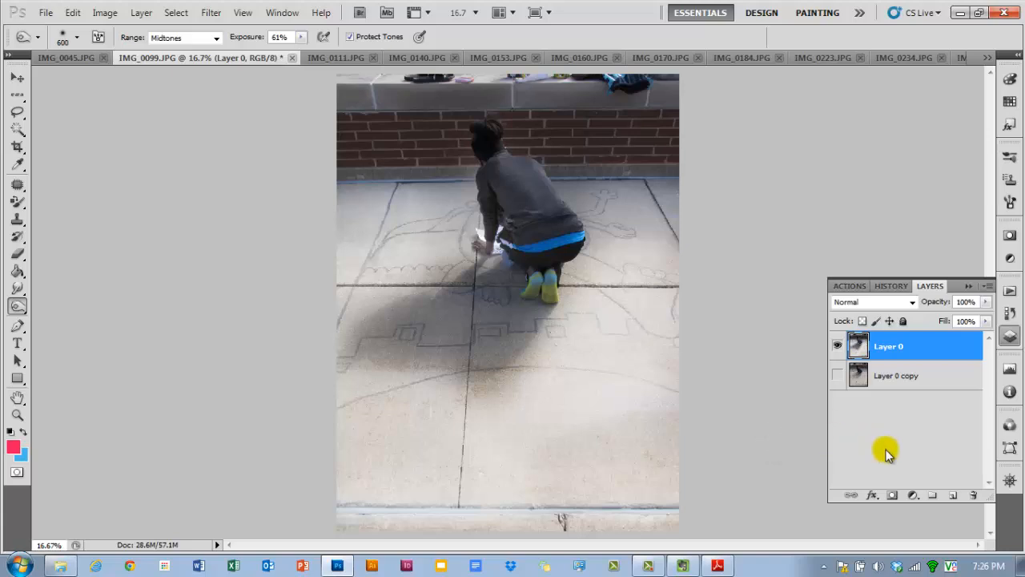
# - Create a new layer in Overlay mode filled with overlay-neutral 50% gray
pyautogui.keyDown('alt'); pyautogui.click(955, 497); pyautogui.keyUp('alt')
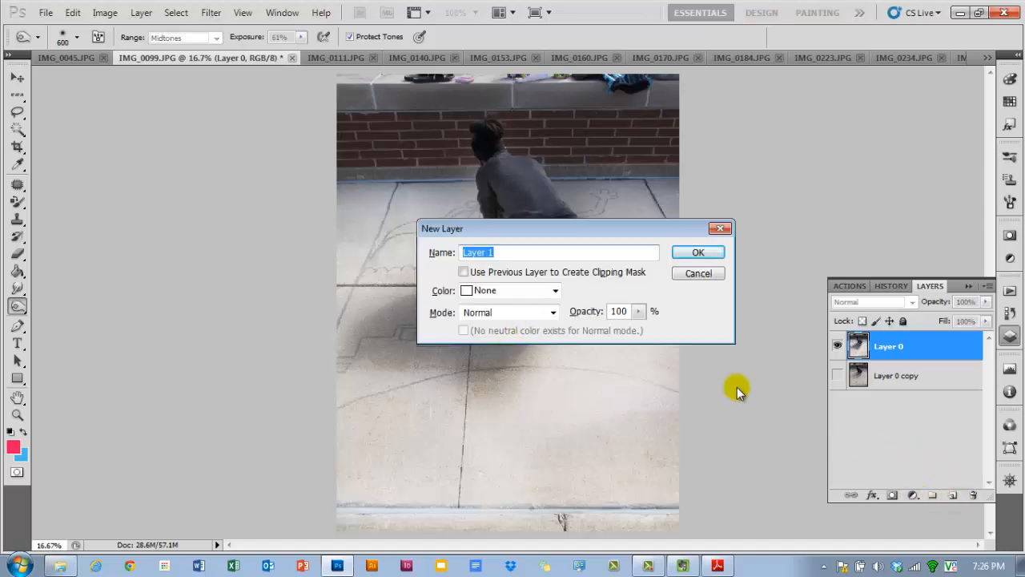
pyautogui.click(555, 314)
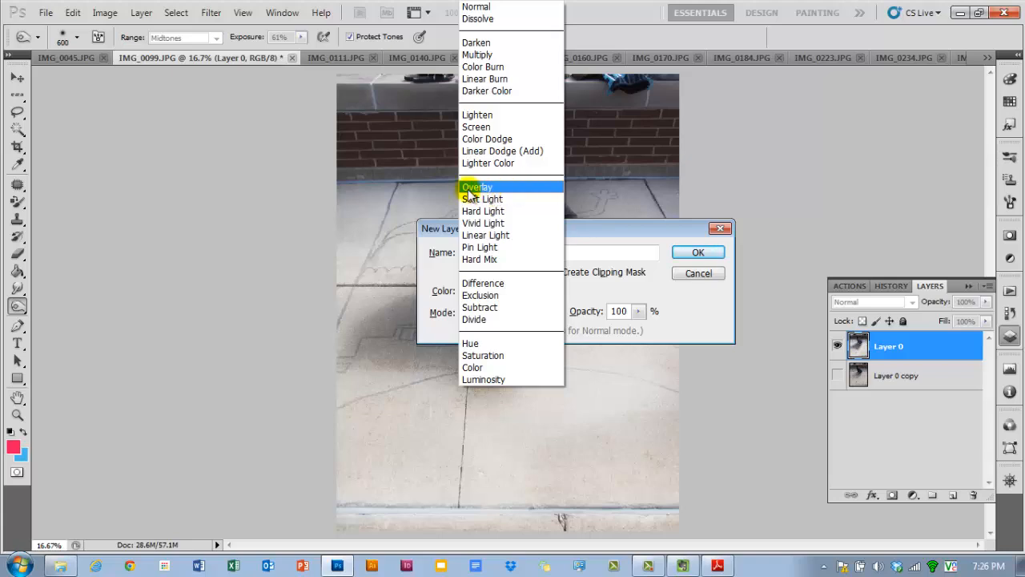
pyautogui.click(473, 188)
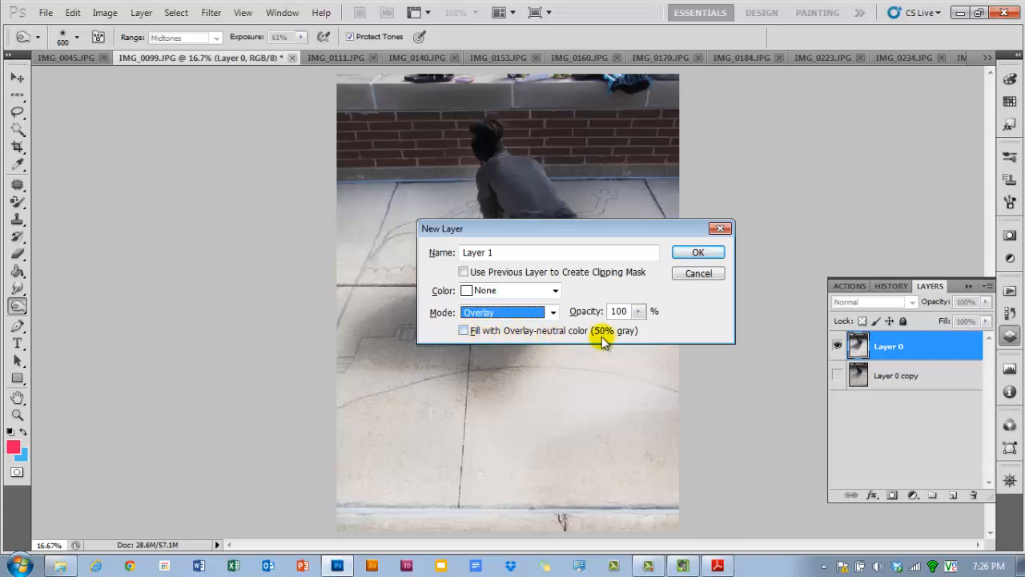
pyautogui.click(464, 331)
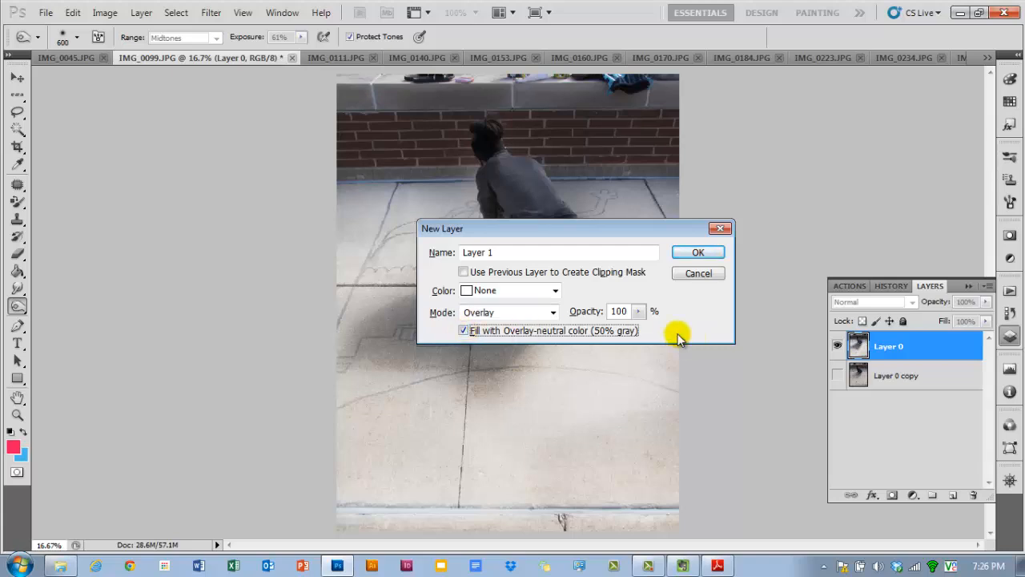
pyautogui.click(680, 253)
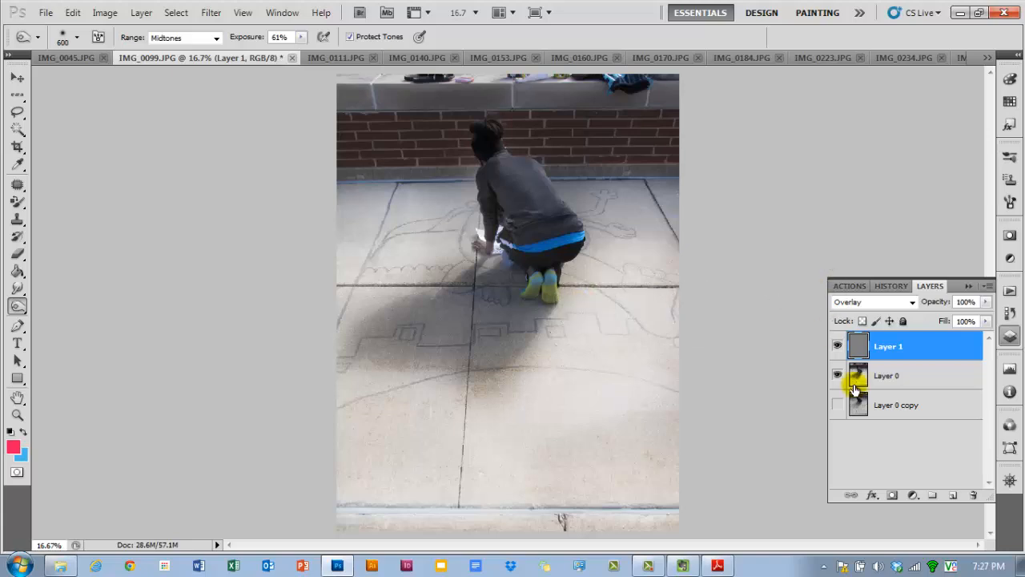
# - Hide Layer 0 and show Layer 0 copy beneath the gray overlay layer
pyautogui.click(838, 346)
pyautogui.click(838, 346)
pyautogui.click(838, 346)
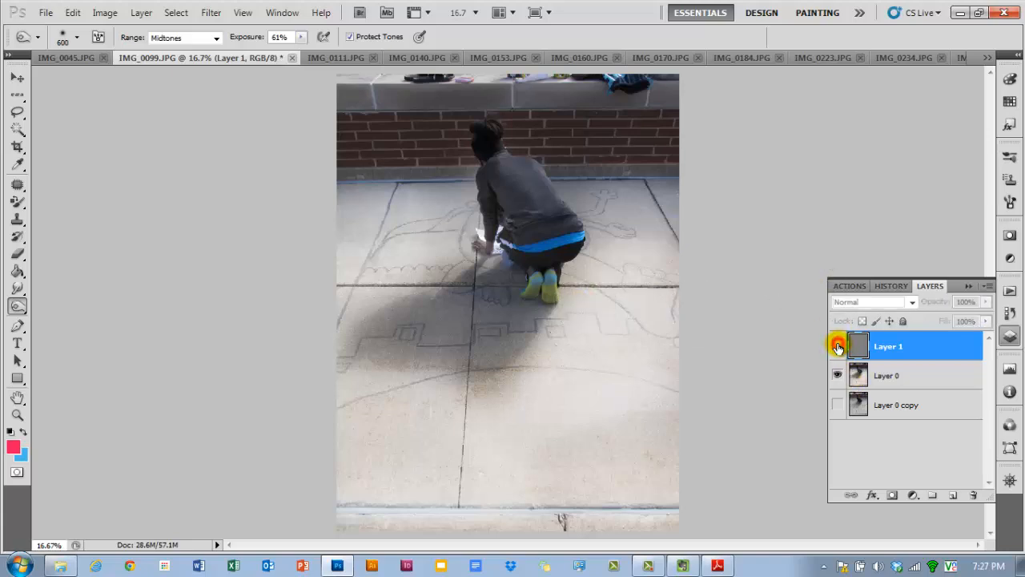
pyautogui.click(838, 345)
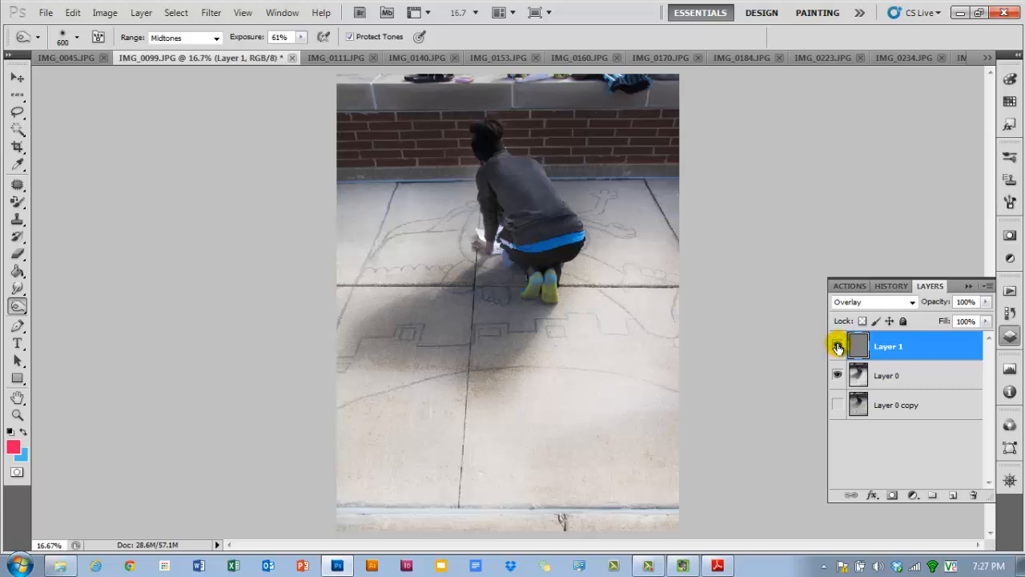
pyautogui.click(528, 362)
pyautogui.moveTo(528, 362); pyautogui.dragTo(522, 362)
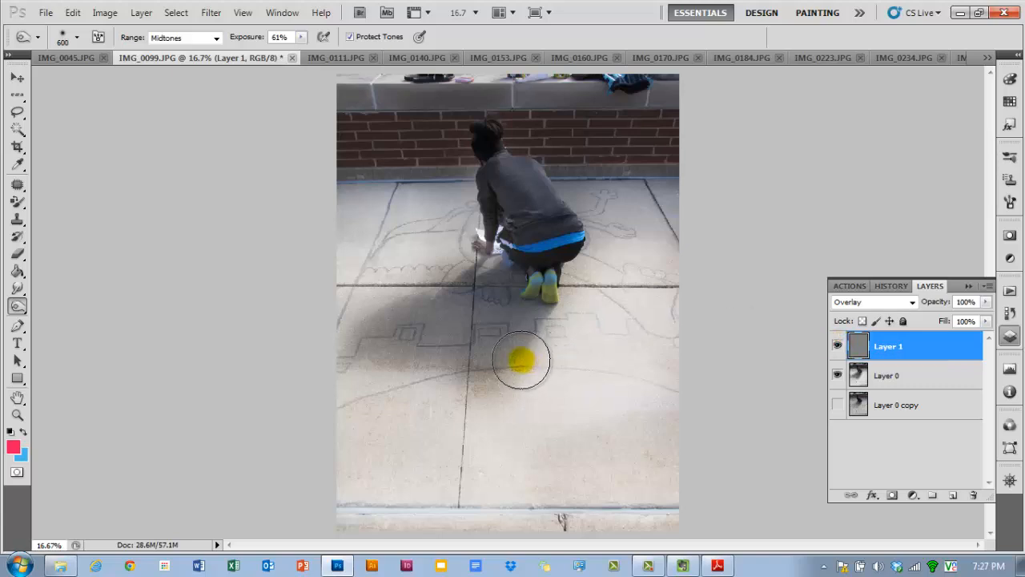
pyautogui.click(838, 376)
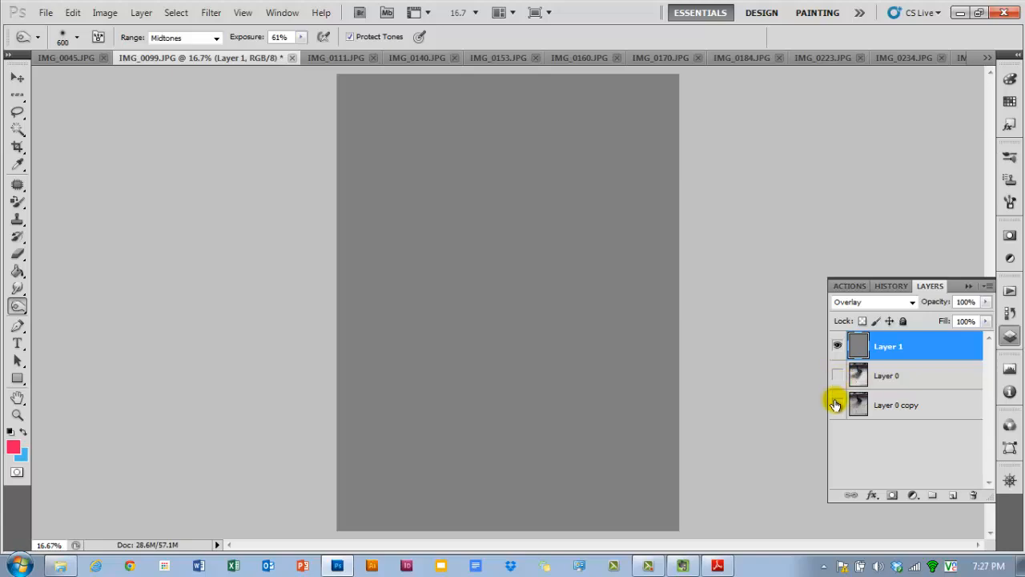
pyautogui.click(837, 405)
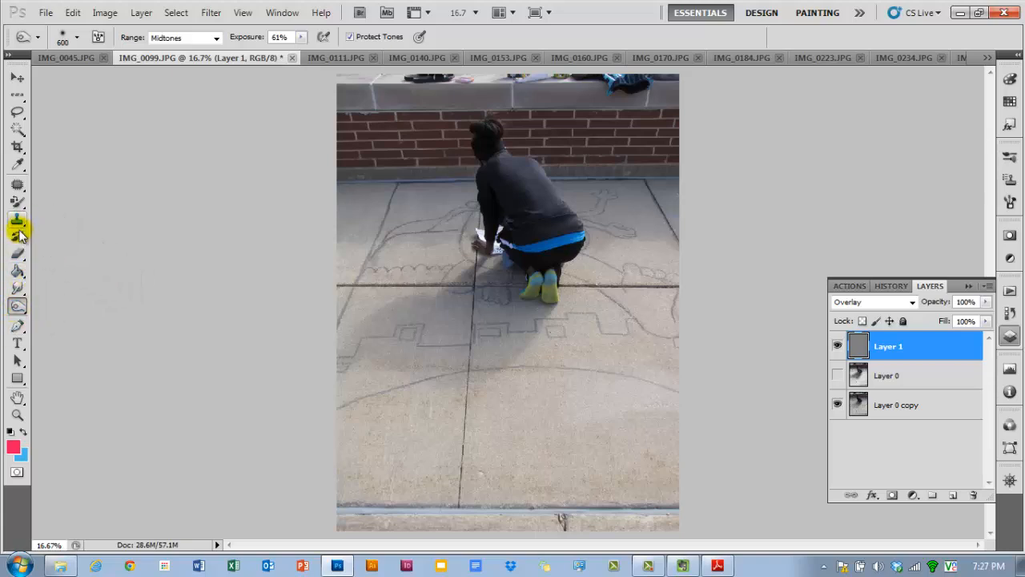
# - Select the Brush Tool and reset the default foreground and background colours
pyautogui.moveTo(18, 201); pyautogui.dragTo(64, 194)
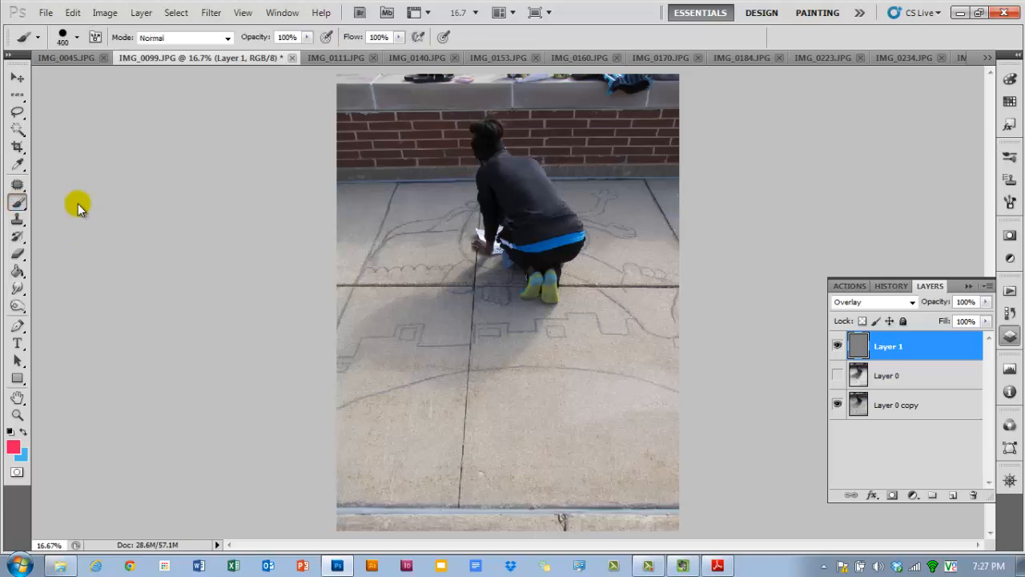
pyautogui.click(10, 432)
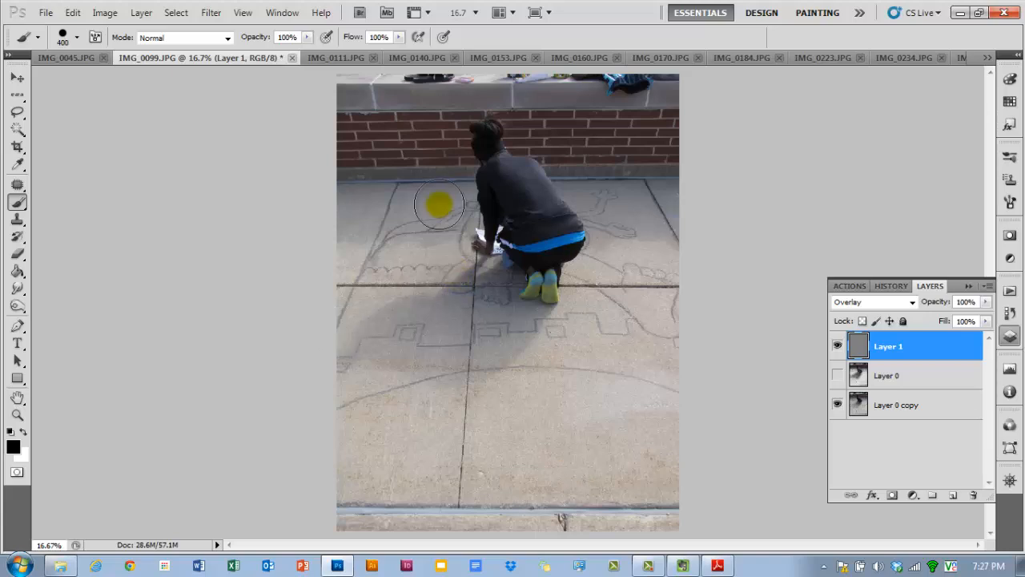
# - Set the brush opacity to 14%, enlarge it to a soft 800 brush, and paint black over the pavement shadows on the gray overlay layer
pyautogui.moveTo(267, 36); pyautogui.dragTo(210, 38)
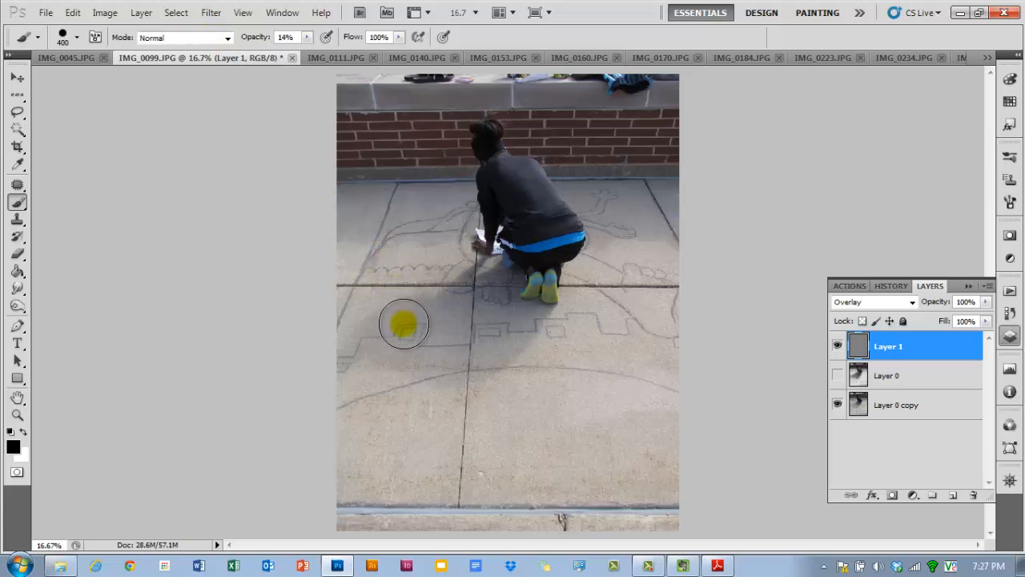
pyautogui.moveTo(404, 323); pyautogui.dragTo(412, 339)
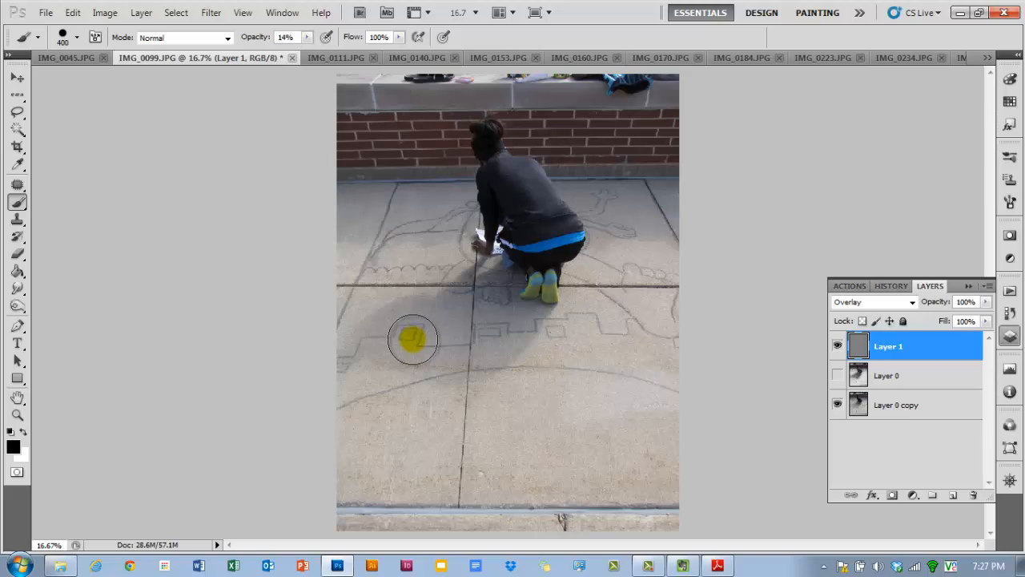
pyautogui.press(']')
pyautogui.press(']')
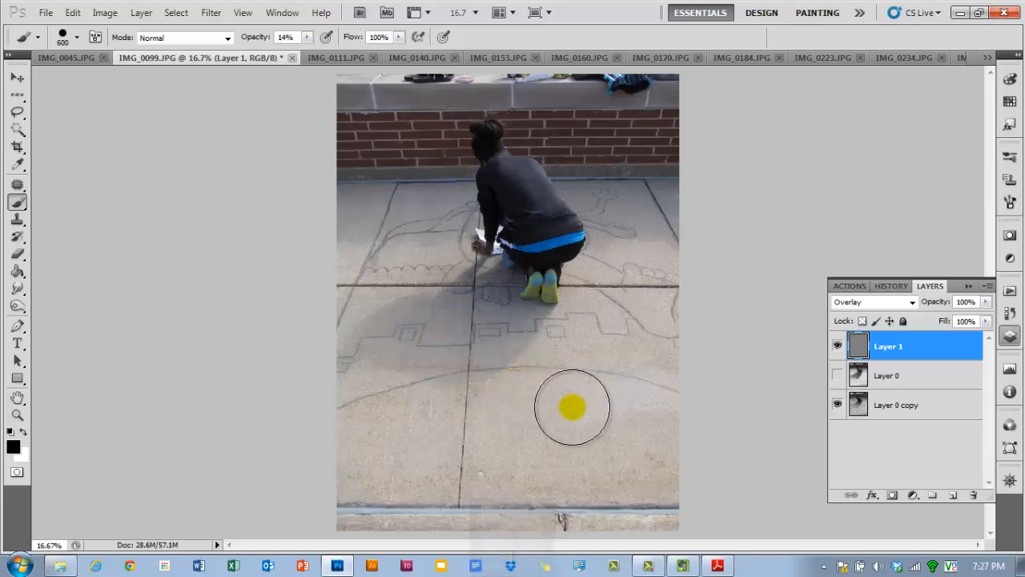
pyautogui.hotkey('shift', '[')
pyautogui.hotkey('shift', '[')
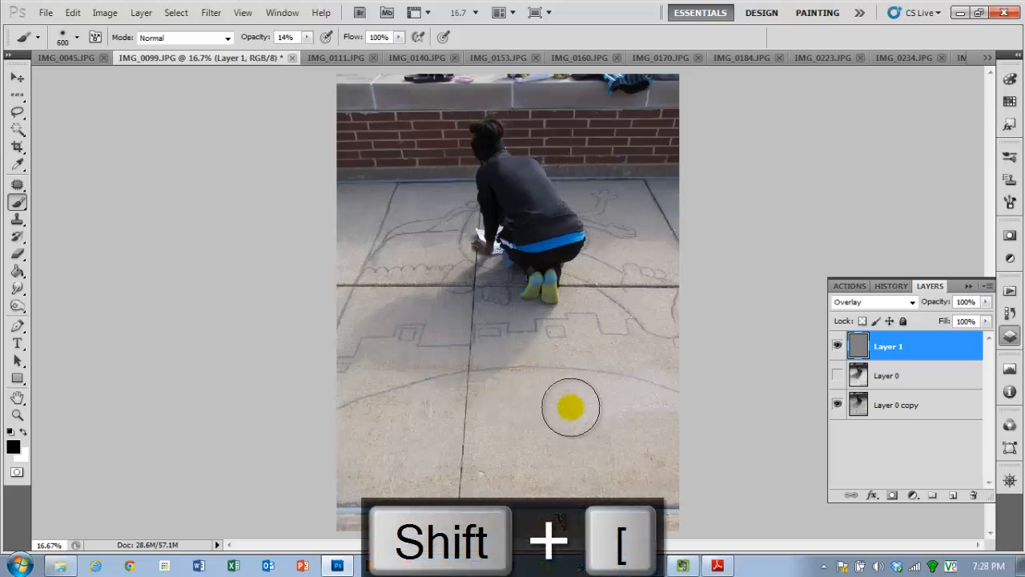
pyautogui.press(']')
pyautogui.press(']')
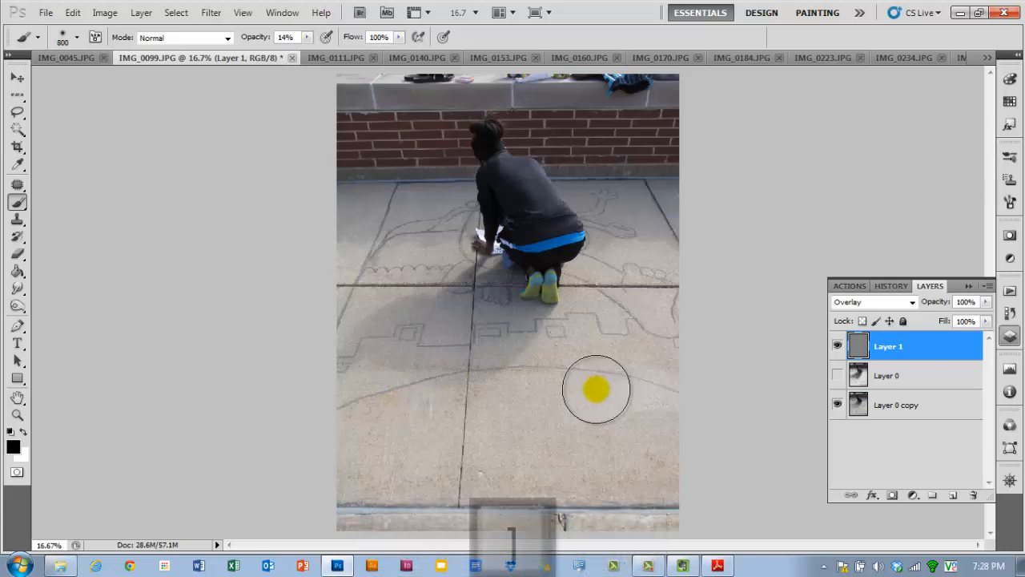
pyautogui.press(']')
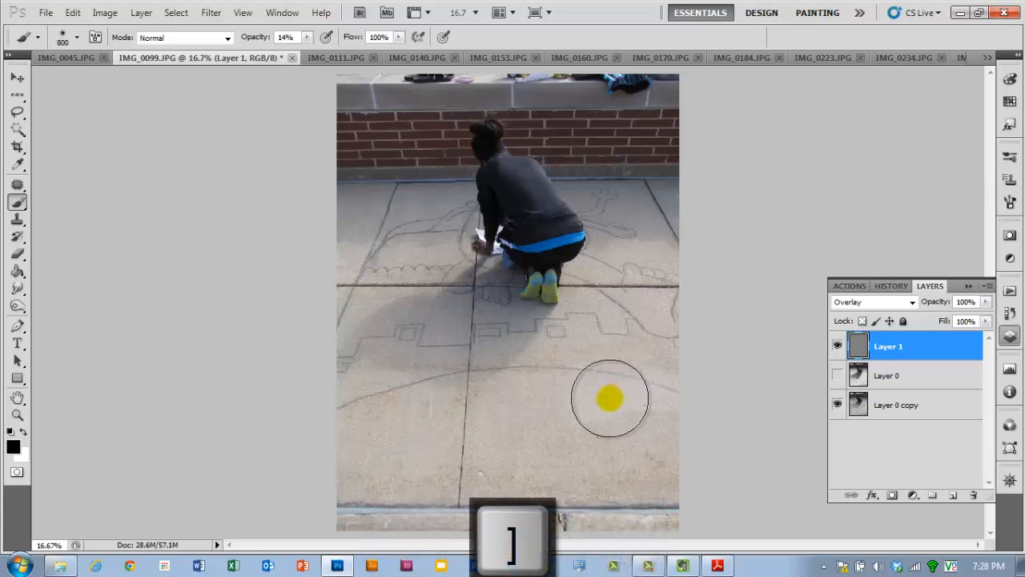
pyautogui.click(503, 296)
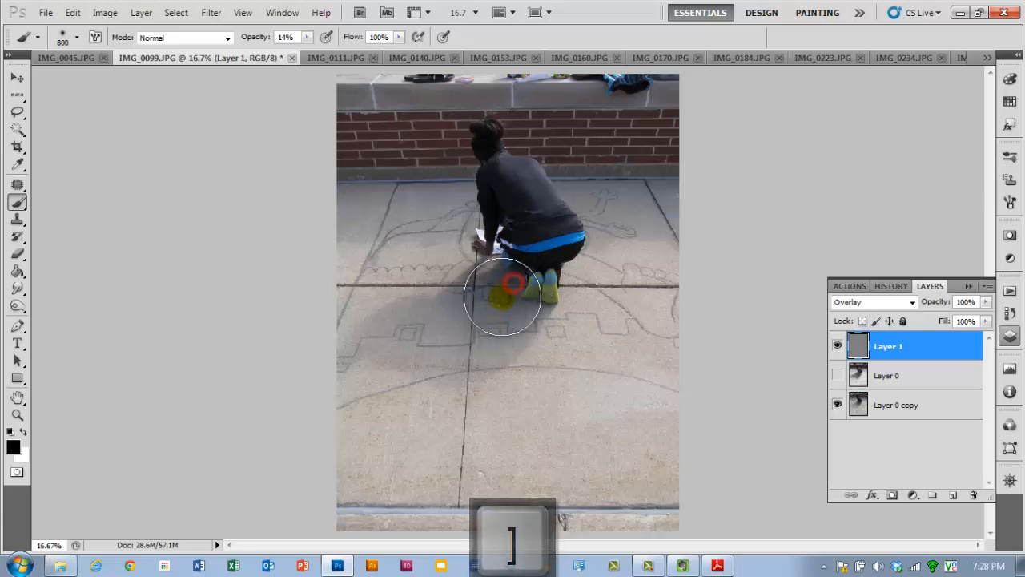
pyautogui.moveTo(502, 296)
pyautogui.mouseDown()
pyautogui.moveTo(446, 312)
pyautogui.moveTo(497, 298)
pyautogui.moveTo(462, 337)
pyautogui.moveTo(522, 290)
pyautogui.moveTo(517, 232)
pyautogui.moveTo(538, 253)
pyautogui.moveTo(503, 178)
pyautogui.moveTo(542, 240)
pyautogui.moveTo(520, 181)
pyautogui.moveTo(532, 192)
pyautogui.moveTo(533, 359)
pyautogui.moveTo(610, 399)
pyautogui.moveTo(622, 320)
pyautogui.moveTo(617, 307)
pyautogui.moveTo(557, 422)
pyautogui.moveTo(633, 301)
pyautogui.moveTo(636, 466)
pyautogui.moveTo(367, 474)
pyautogui.moveTo(451, 423)
pyautogui.moveTo(373, 404)
pyautogui.moveTo(478, 416)
pyautogui.moveTo(466, 446)
pyautogui.moveTo(550, 490)
pyautogui.moveTo(462, 503)
pyautogui.moveTo(643, 454)
pyautogui.moveTo(646, 301)
pyautogui.moveTo(628, 218)
pyautogui.moveTo(672, 270)
pyautogui.moveTo(647, 216)
pyautogui.moveTo(434, 217)
pyautogui.moveTo(392, 256)
pyautogui.moveTo(426, 256)
pyautogui.moveTo(372, 265)
pyautogui.moveTo(348, 286)
pyautogui.moveTo(335, 358)
pyautogui.moveTo(342, 308)
pyautogui.moveTo(428, 277)
pyautogui.moveTo(349, 360)
pyautogui.moveTo(390, 472)
pyautogui.moveTo(683, 421)
pyautogui.moveTo(580, 375)
pyautogui.moveTo(601, 347)
pyautogui.moveTo(537, 419)
pyautogui.moveTo(575, 335)
pyautogui.moveTo(662, 318)
pyautogui.moveTo(673, 408)
pyautogui.moveTo(683, 301)
pyautogui.moveTo(663, 422)
pyautogui.moveTo(647, 448)
pyautogui.moveTo(385, 408)
pyautogui.moveTo(429, 431)
pyautogui.moveTo(670, 454)
pyautogui.moveTo(653, 497)
pyautogui.mouseUp()
# - Swap the foreground and background colours and toggle the gray overlay layer's visibility to compare
pyautogui.press('x')
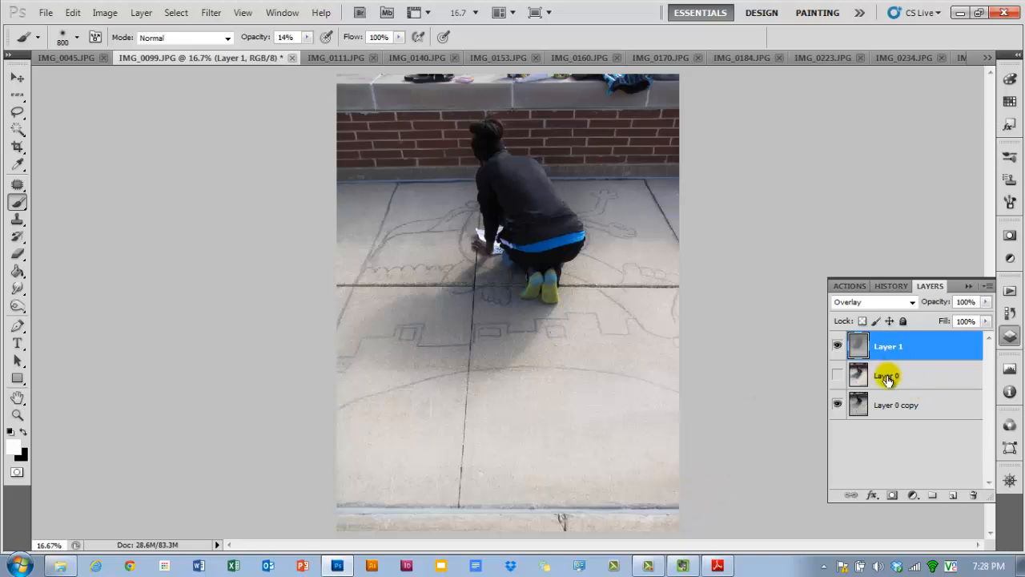
pyautogui.click(836, 347)
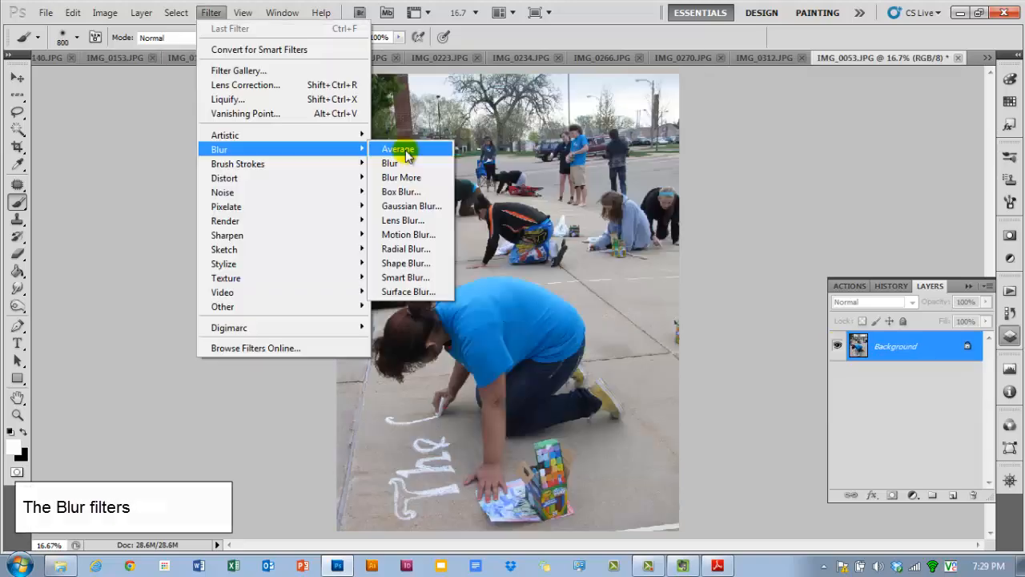
# - Switch to the IMG_0053 photo and read the tutorial PDF's Blur Filters section
pyautogui.click(213, 12)
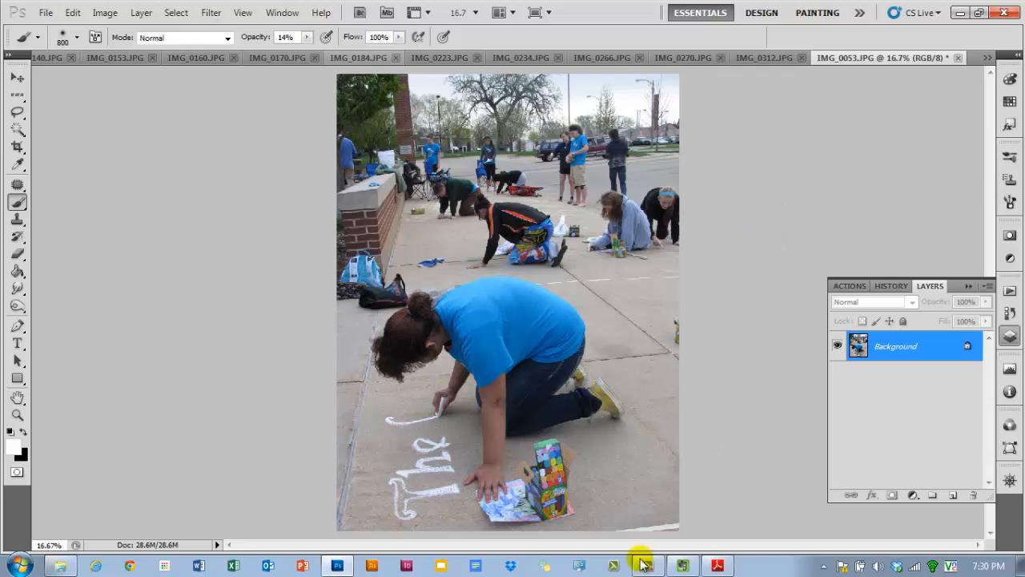
pyautogui.click(721, 566)
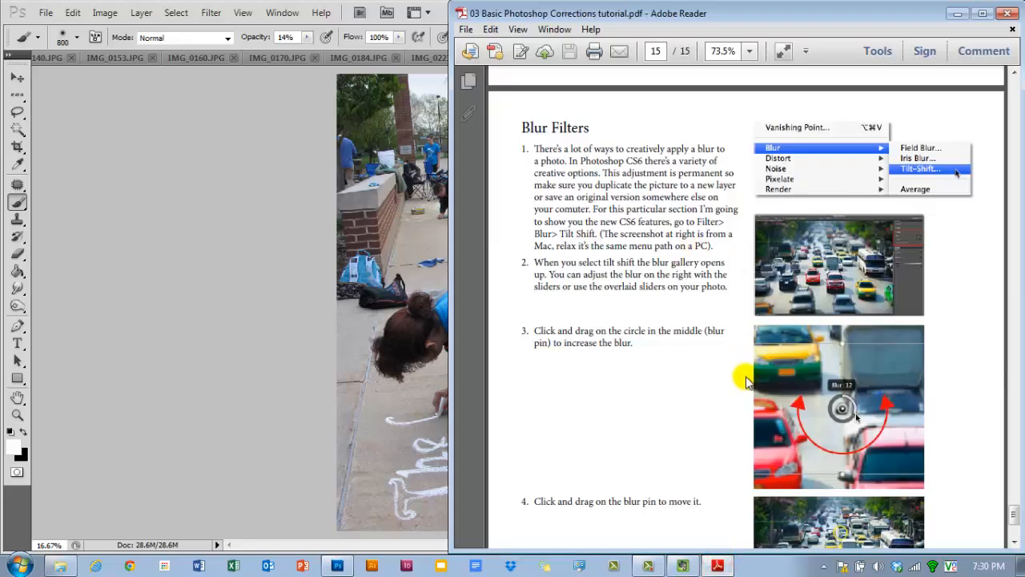
pyautogui.scroll(-2, 744, 382)
pyautogui.scroll(-2, 744, 381)
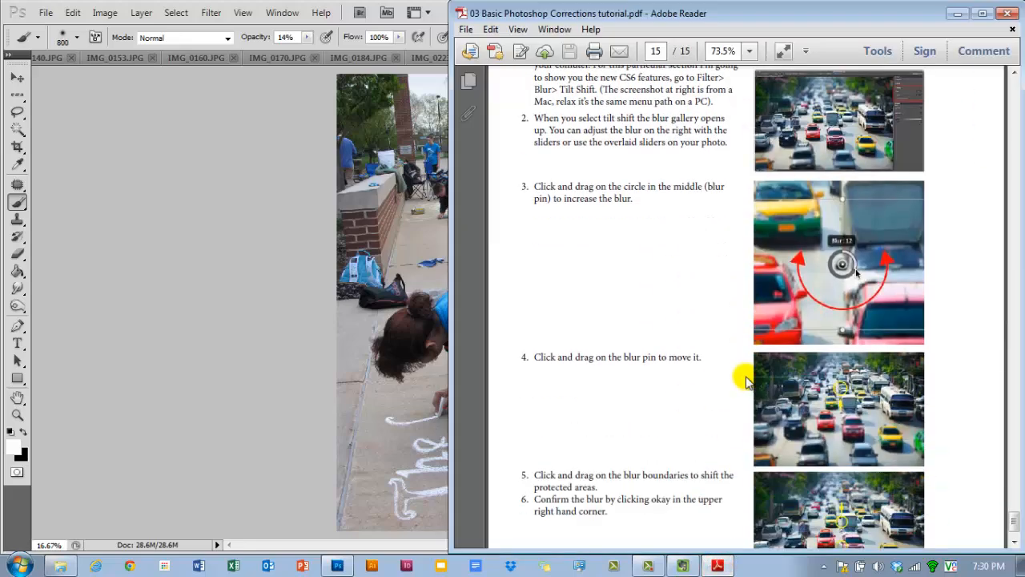
pyautogui.scroll(-2, 746, 382)
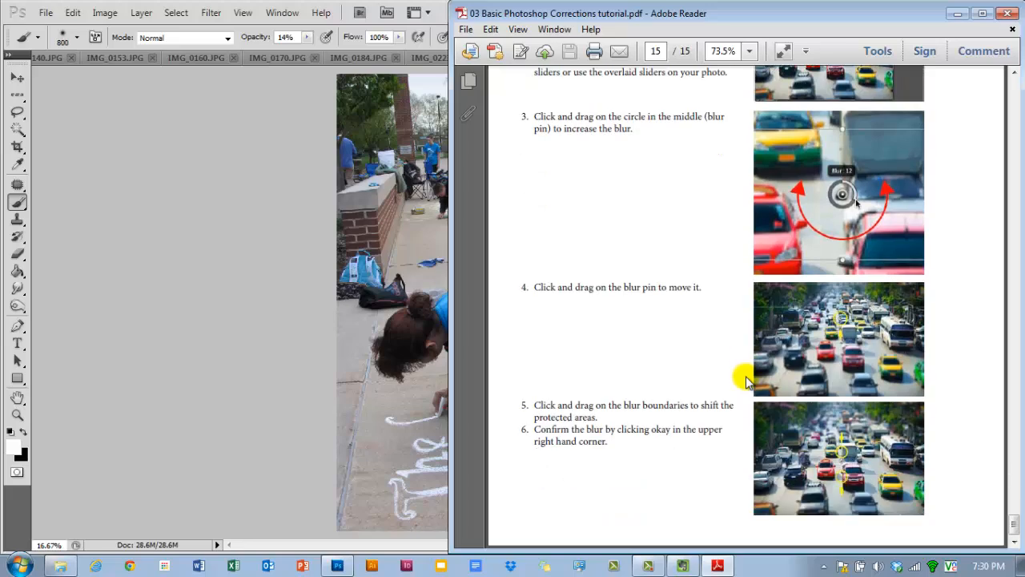
pyautogui.scroll(6, 740, 413)
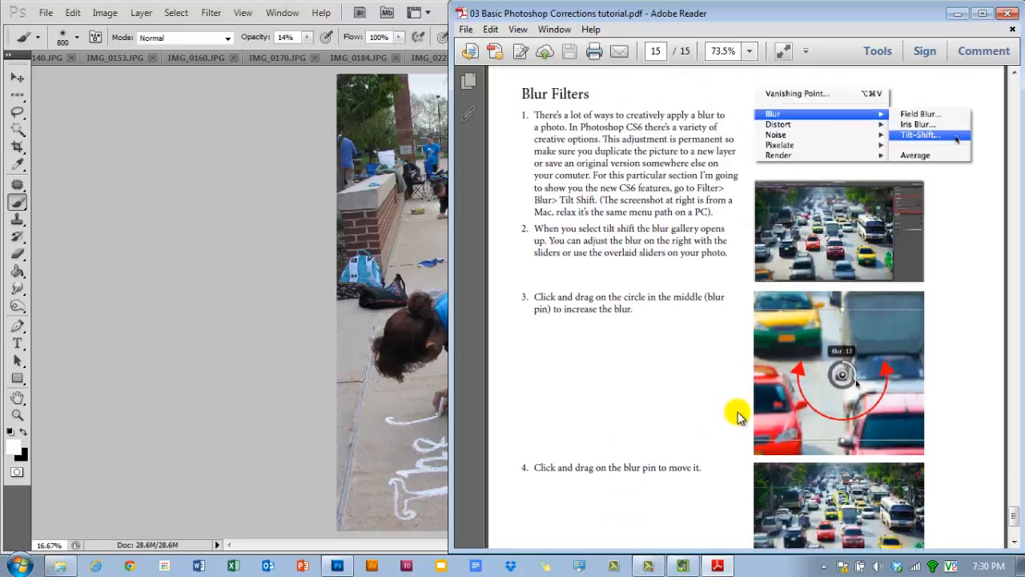
pyautogui.click(958, 18)
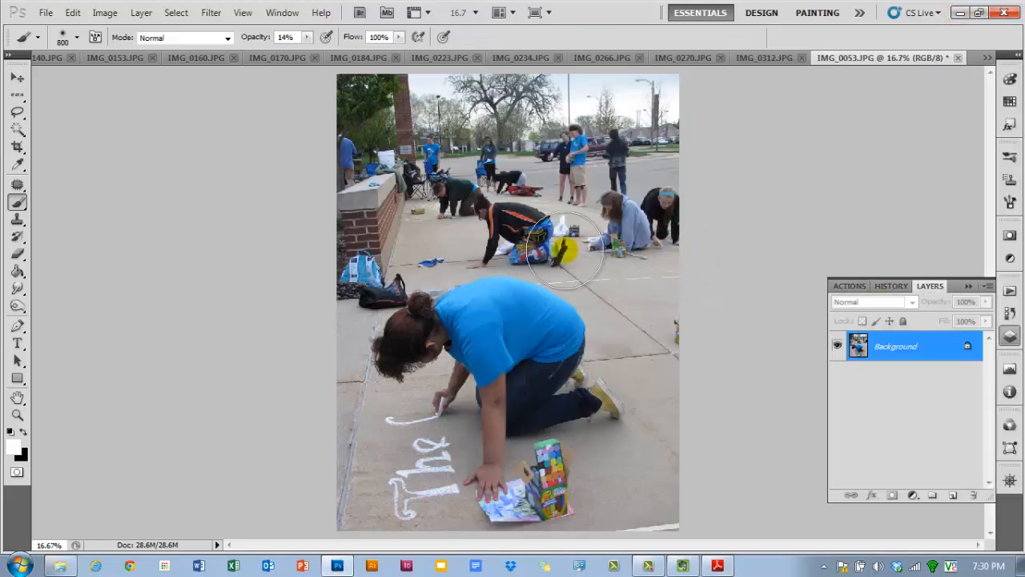
# - Convert the Background of IMG_0053 into Layer 0 and duplicate it as Layer 0 copy
pyautogui.moveTo(565, 248); pyautogui.dragTo(559, 232)
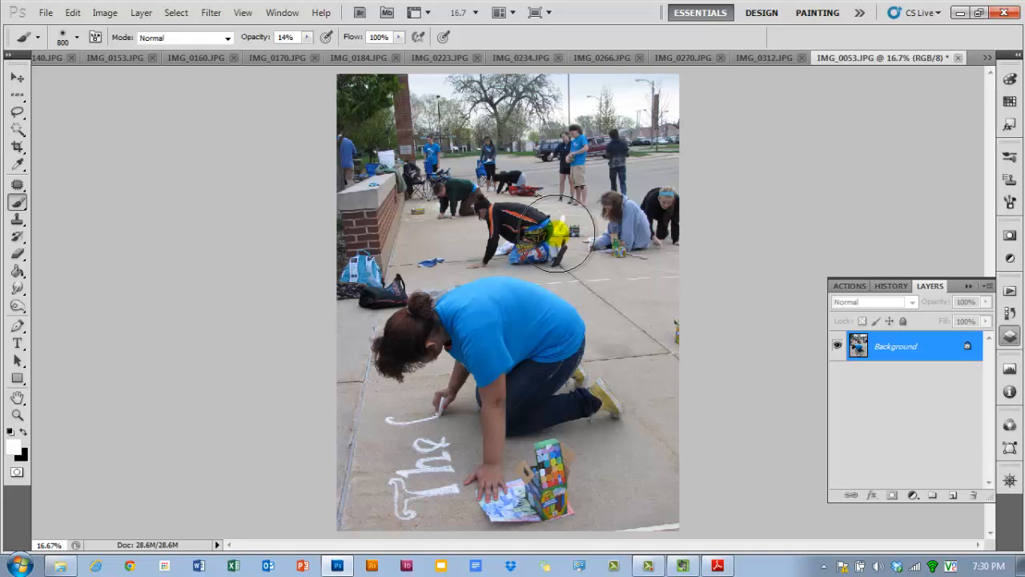
pyautogui.doubleClick(916, 359)
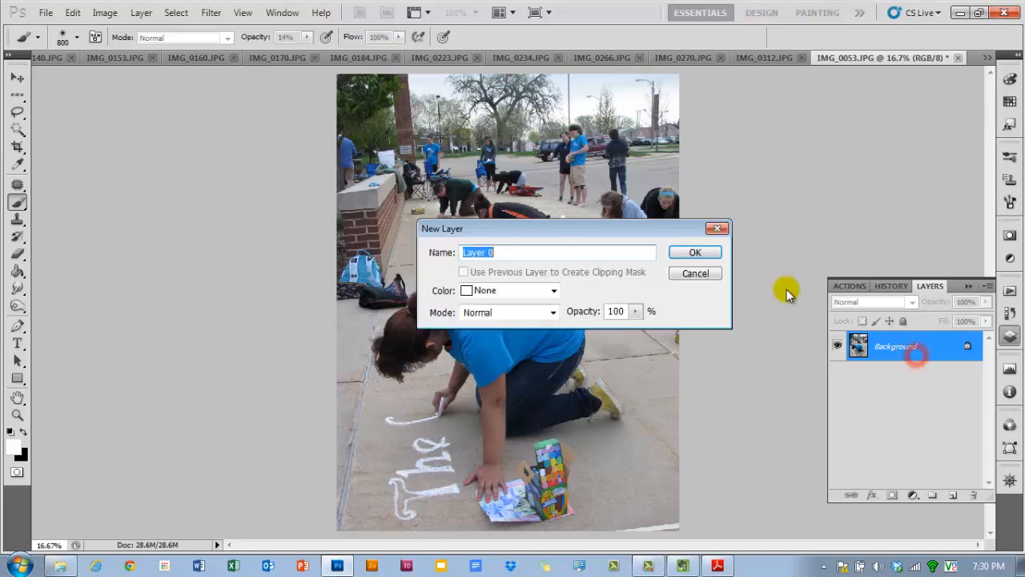
pyautogui.click(675, 253)
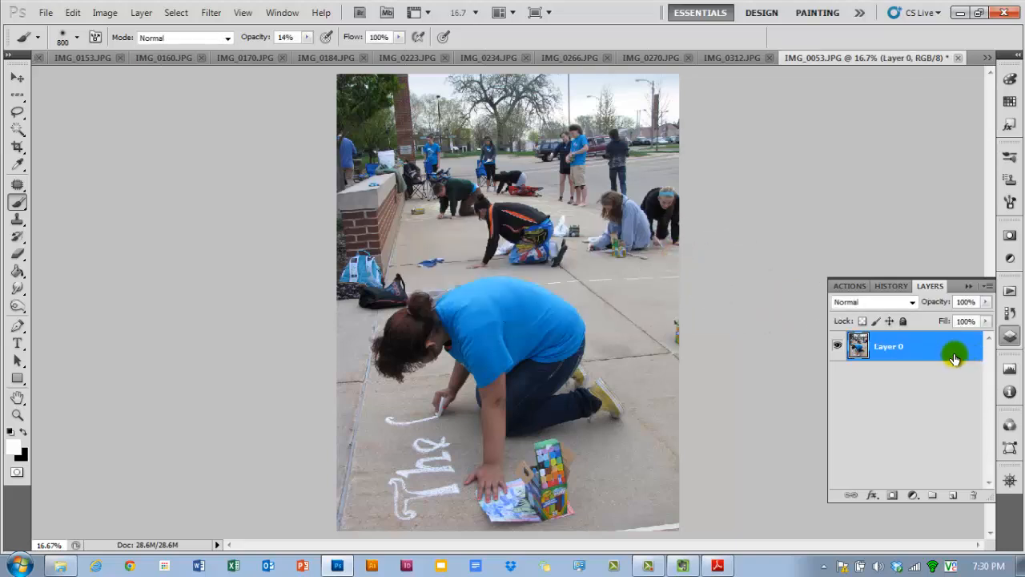
pyautogui.moveTo(926, 353); pyautogui.dragTo(953, 495)
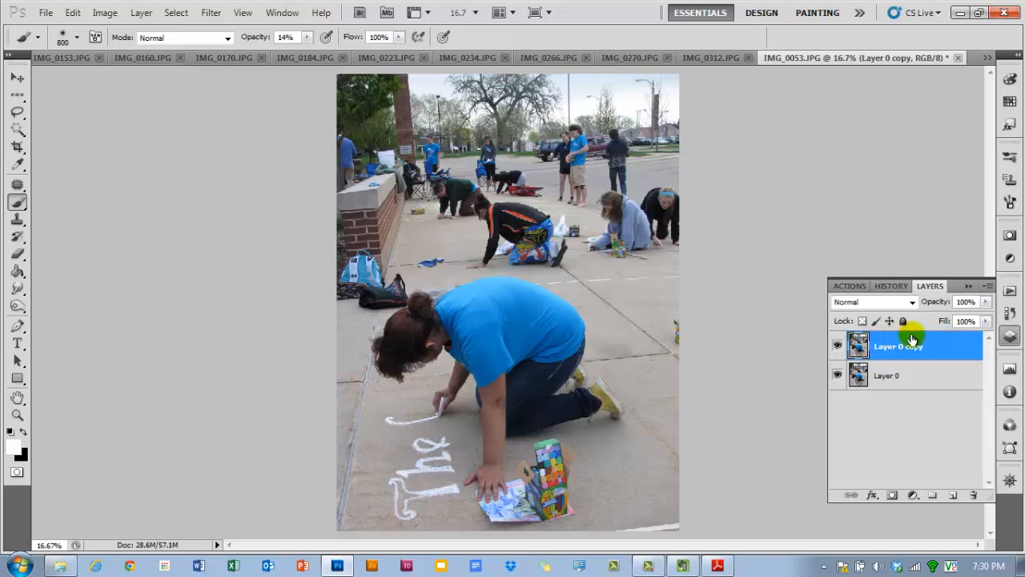
# - Apply a Gaussian Blur with a 23.3 pixel radius to Layer 0 copy
pyautogui.click(207, 15)
pyautogui.moveTo(264, 147)
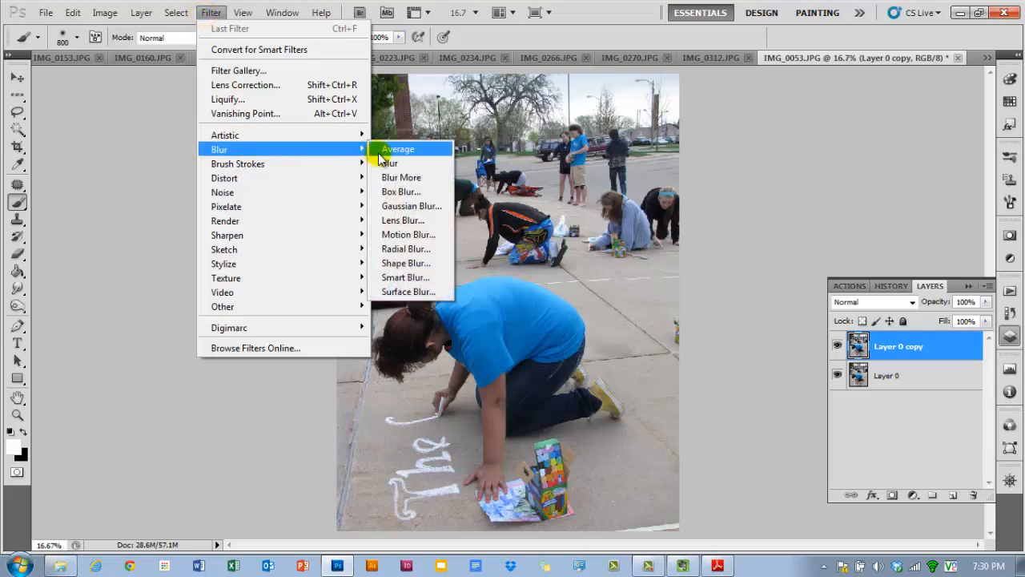
pyautogui.click(430, 206)
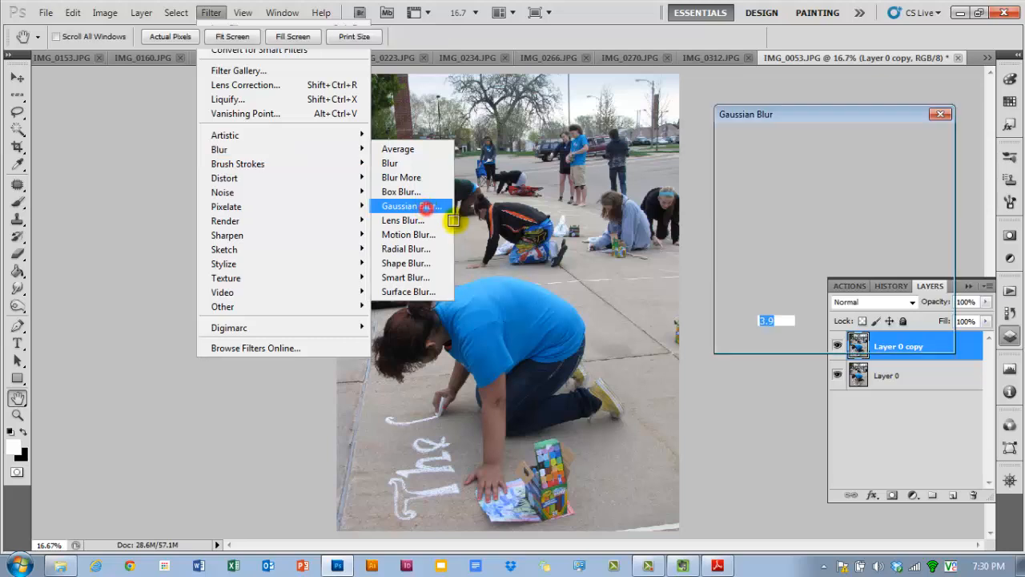
pyautogui.moveTo(758, 339); pyautogui.dragTo(802, 341)
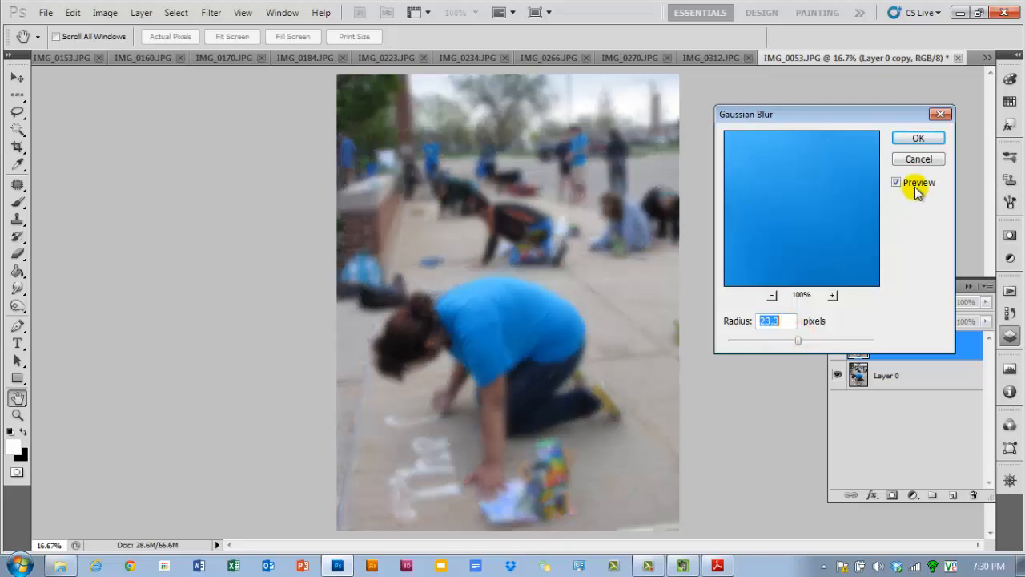
pyautogui.click(918, 139)
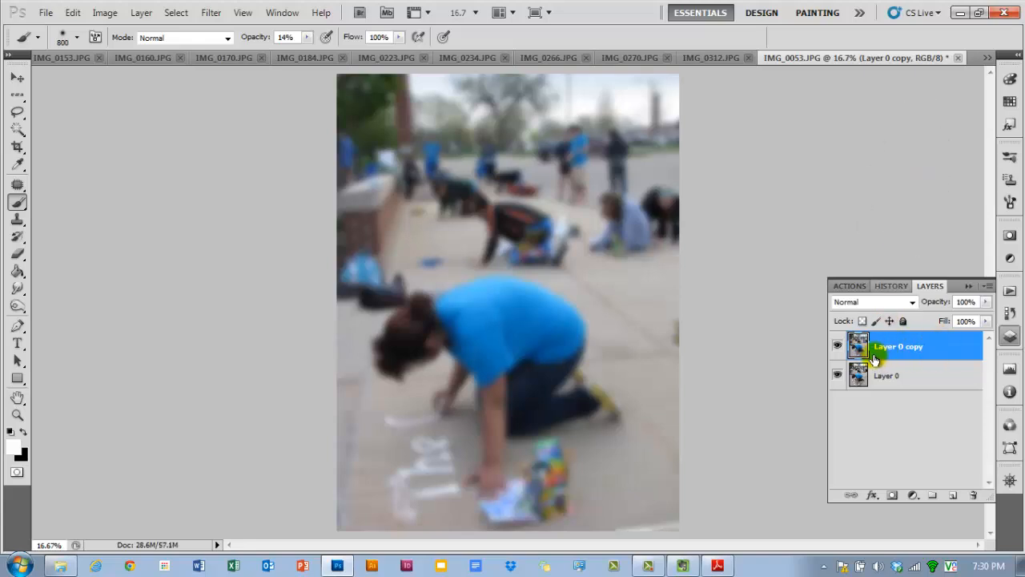
# - Add a layer mask to the blurred copy and paint black at 36% opacity over the foreground figure and chalk lettering
pyautogui.moveTo(452, 336)
pyautogui.mouseDown()
pyautogui.moveTo(468, 364)
pyautogui.moveTo(419, 347)
pyautogui.mouseUp()
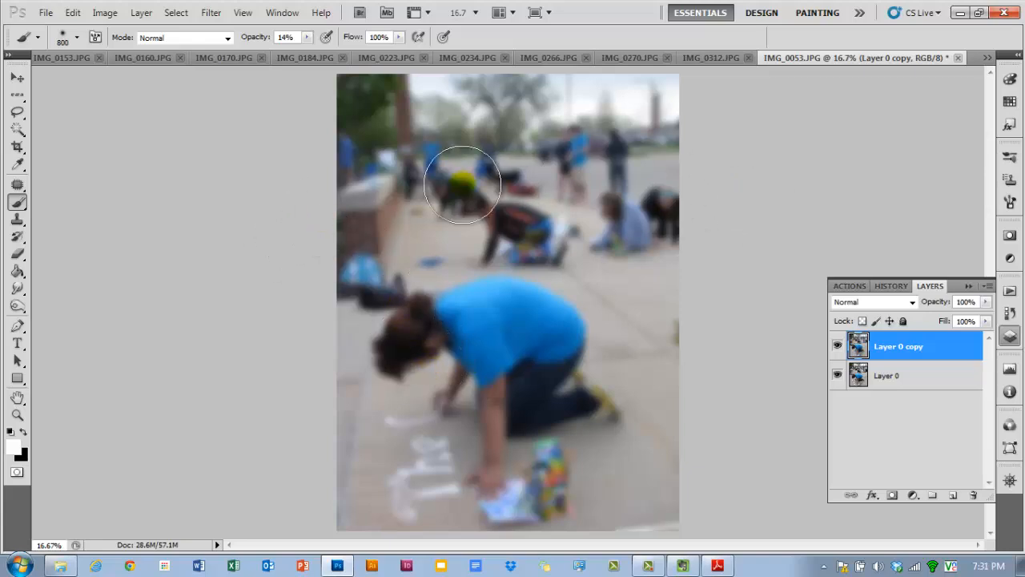
pyautogui.click(893, 496)
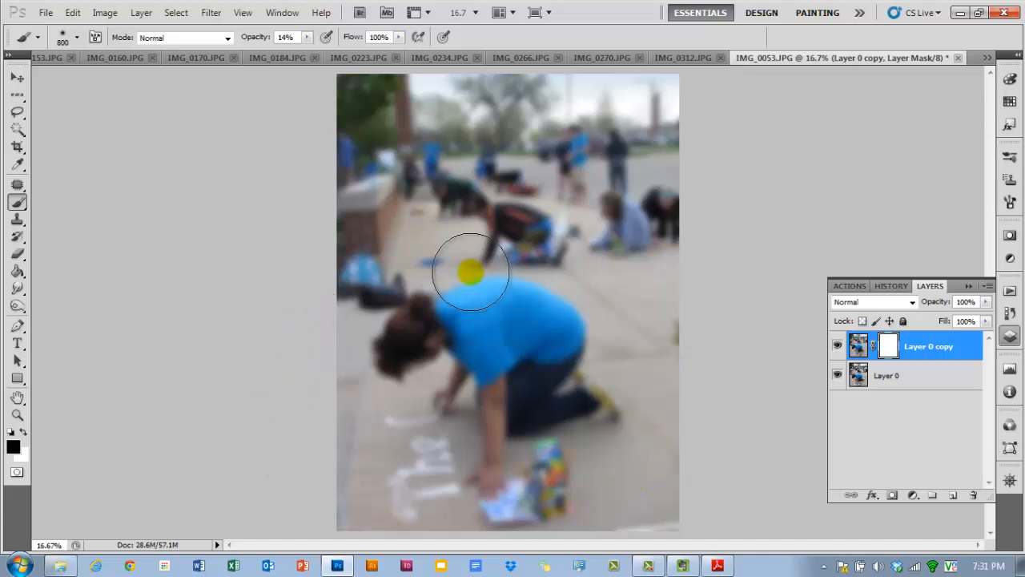
pyautogui.moveTo(761, 500)
pyautogui.mouseDown()
pyautogui.moveTo(278, 515)
pyautogui.moveTo(709, 496)
pyautogui.moveTo(828, 469)
pyautogui.moveTo(556, 410)
pyautogui.mouseUp()
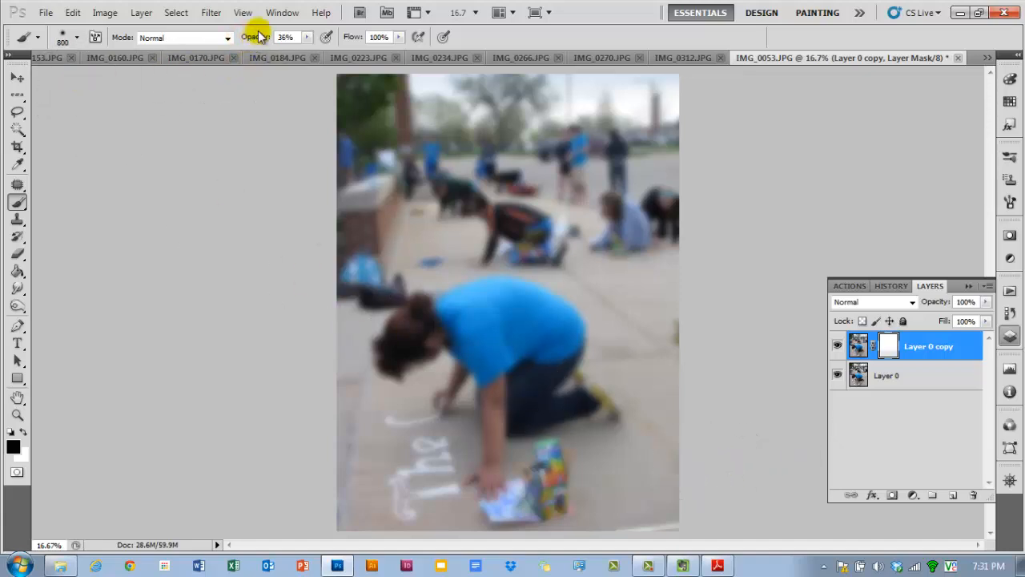
pyautogui.moveTo(284, 231)
pyautogui.mouseDown()
pyautogui.moveTo(663, 243)
pyautogui.moveTo(309, 249)
pyautogui.moveTo(356, 255)
pyautogui.moveTo(758, 257)
pyautogui.moveTo(359, 225)
pyautogui.moveTo(673, 217)
pyautogui.moveTo(569, 168)
pyautogui.moveTo(641, 204)
pyautogui.mouseUp()
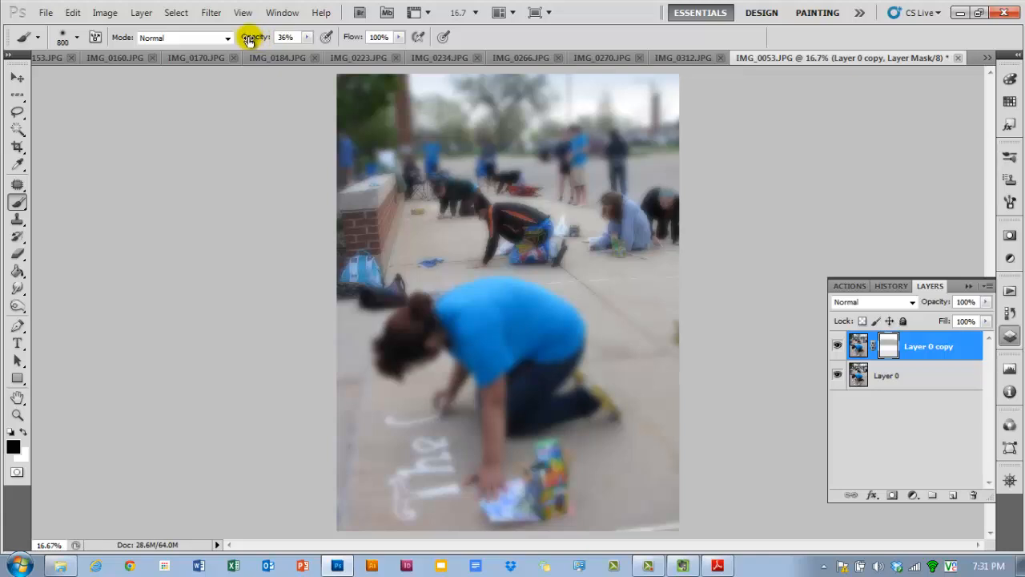
# - Set the brush opacity to 100%, enlarge the brush to about 1800, and mask out the blur across the foreground
pyautogui.moveTo(251, 40); pyautogui.dragTo(245, 36)
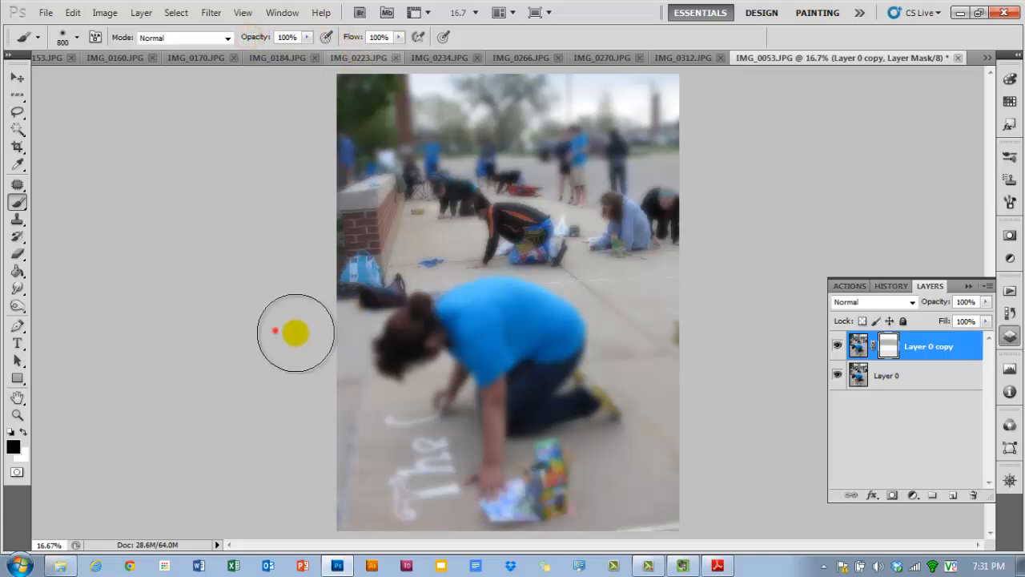
pyautogui.moveTo(296, 331)
pyautogui.mouseDown()
pyautogui.moveTo(632, 341)
pyautogui.moveTo(681, 308)
pyautogui.moveTo(609, 316)
pyautogui.moveTo(745, 344)
pyautogui.moveTo(593, 465)
pyautogui.moveTo(309, 498)
pyautogui.mouseUp()
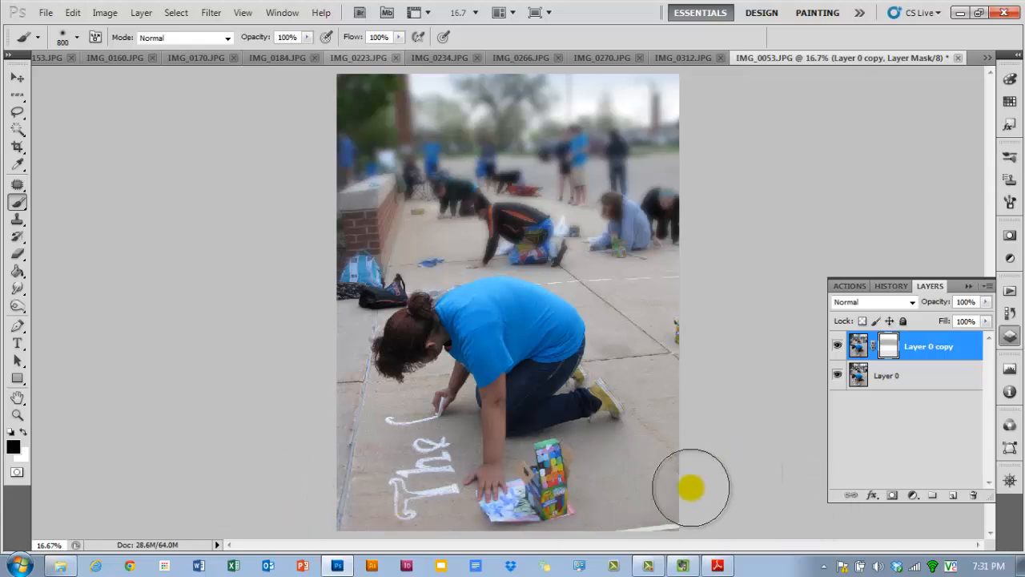
pyautogui.moveTo(835, 318); pyautogui.dragTo(373, 330)
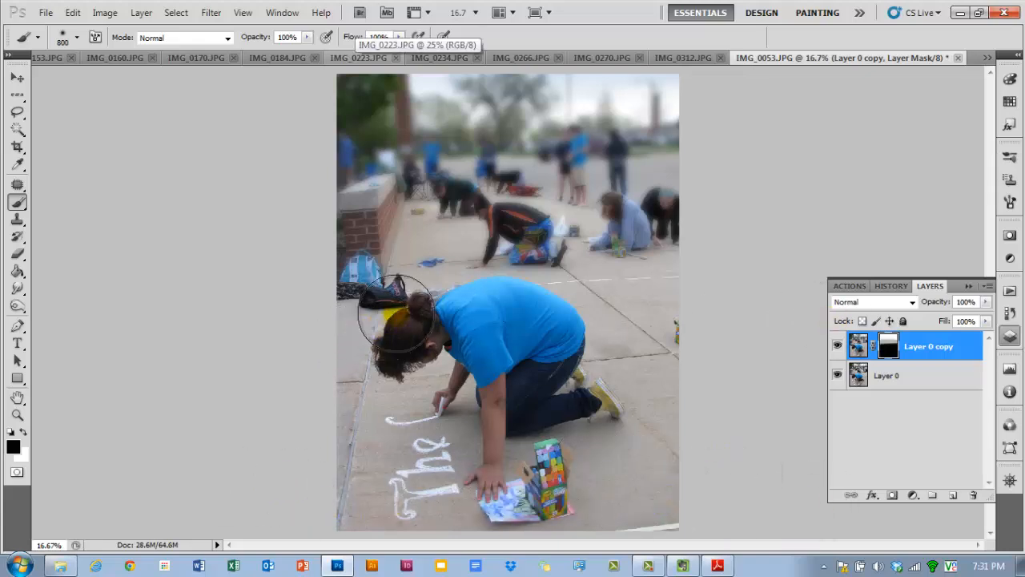
pyautogui.press(']')
pyautogui.press(']')
pyautogui.press(']')
pyautogui.press(']')
pyautogui.press(']')
pyautogui.press(']')
pyautogui.press(']')
pyautogui.press(']')
pyautogui.press(']')
pyautogui.press(']')
pyautogui.press(']')
pyautogui.press(']')
pyautogui.press(']')
pyautogui.press(']')
pyautogui.press(']')
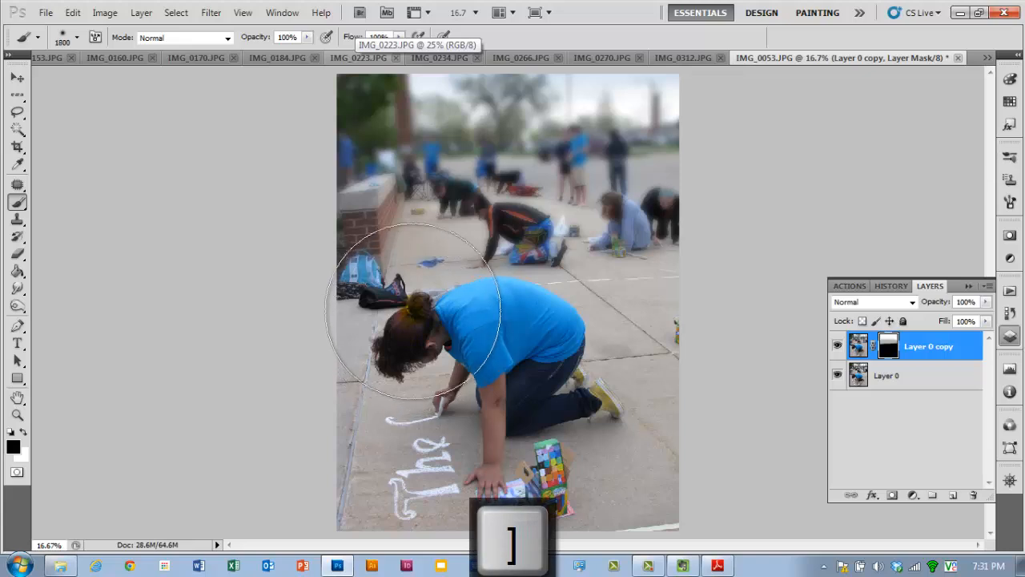
pyautogui.moveTo(363, 328)
pyautogui.mouseDown()
pyautogui.moveTo(691, 337)
pyautogui.moveTo(107, 387)
pyautogui.mouseUp()
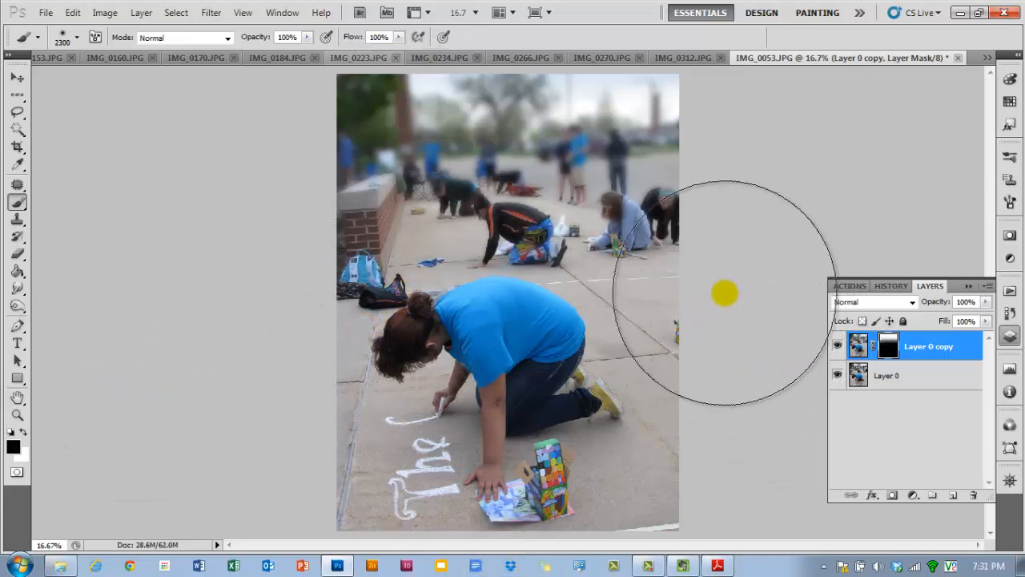